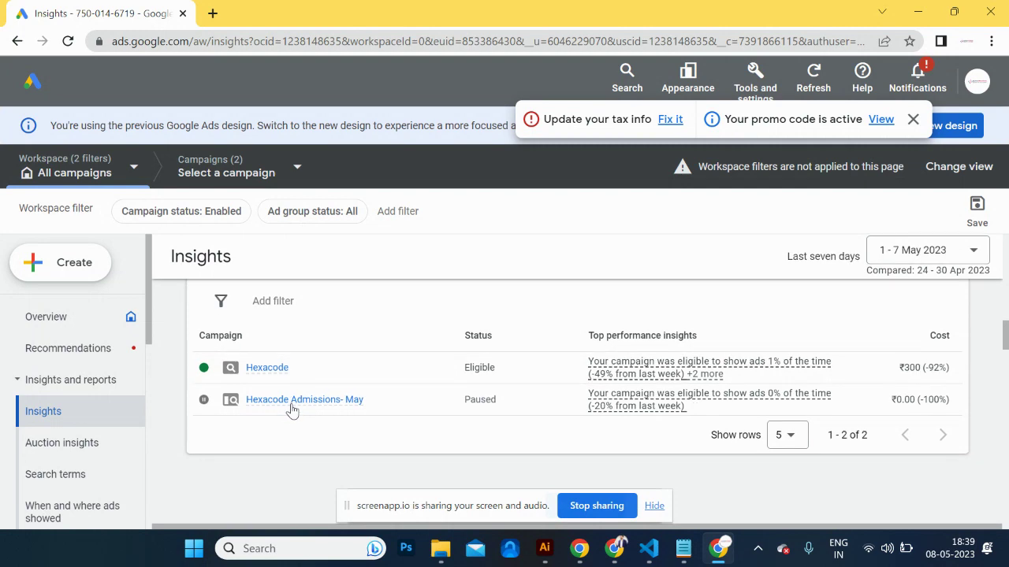
# Step: Open the Hexacode campaign from the Insights campaign table and review its list of top changes
pyautogui.moveTo(292, 410)
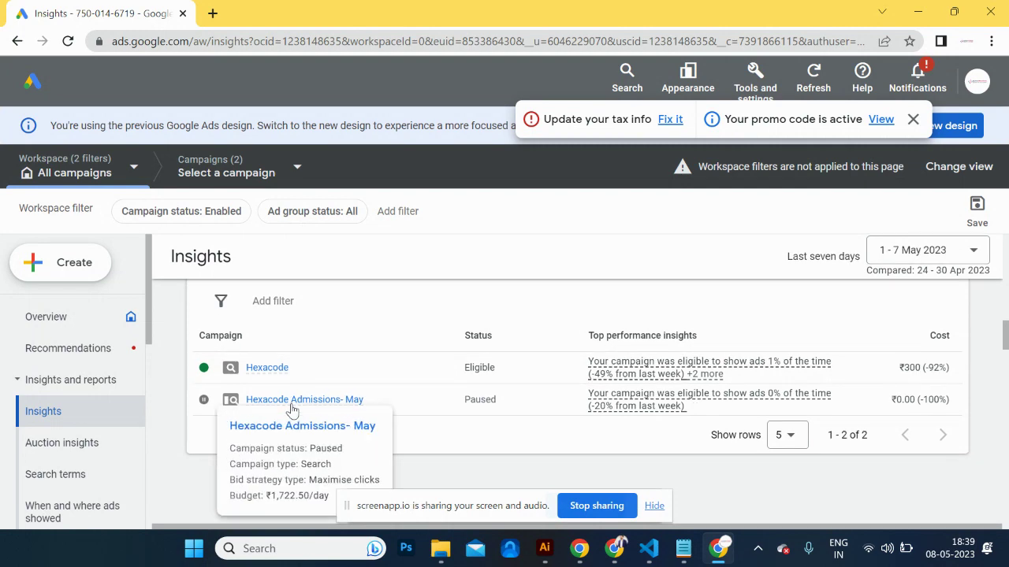
pyautogui.click(260, 368)
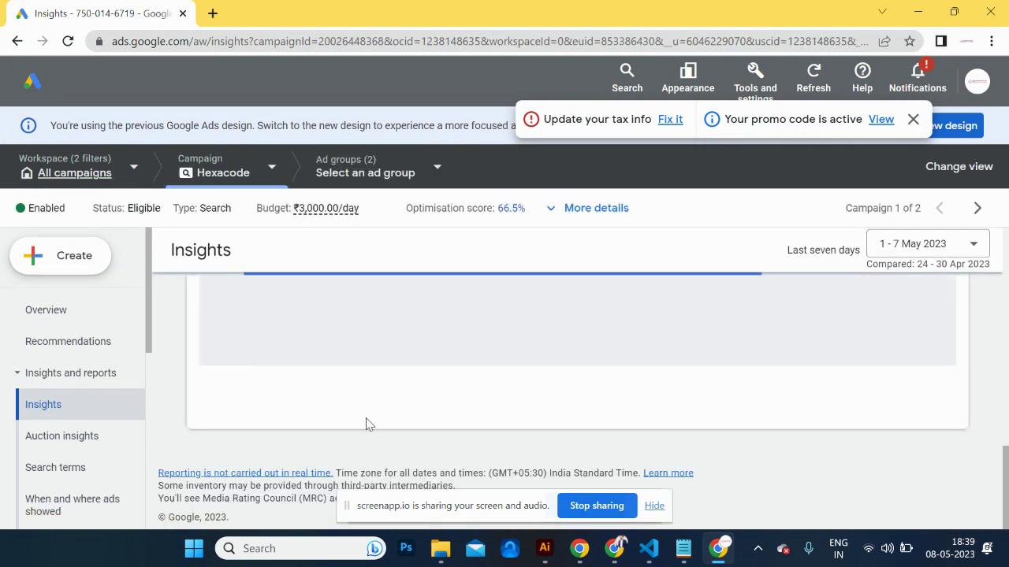
pyautogui.scroll(-1, 367, 425)
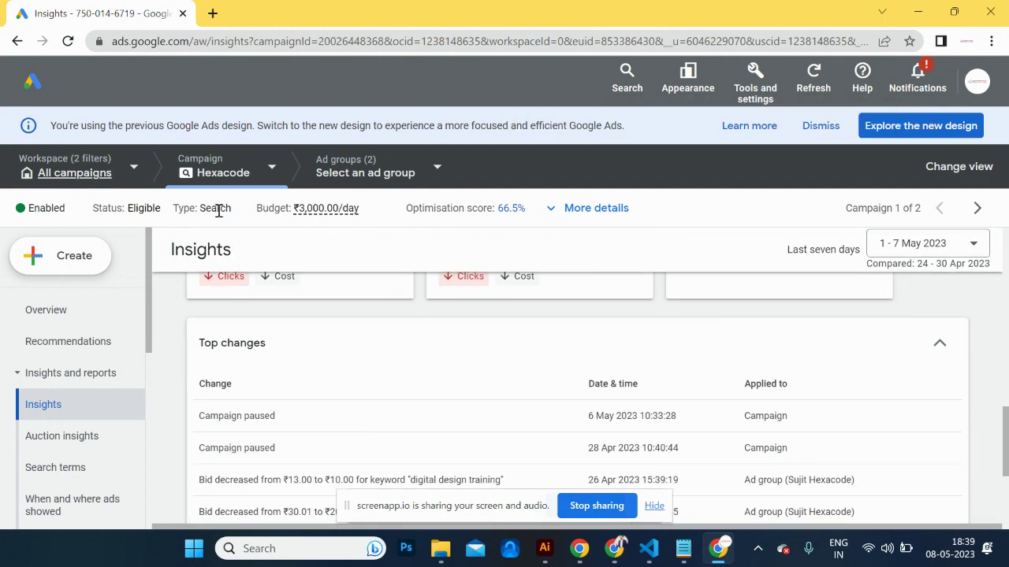
pyautogui.scroll(-2, 405, 406)
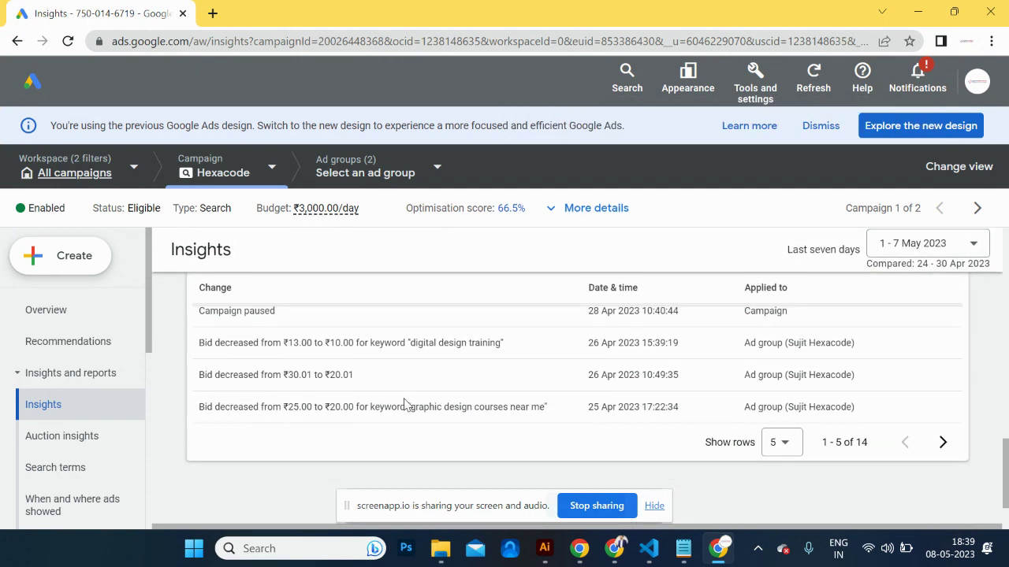
pyautogui.scroll(1, 405, 405)
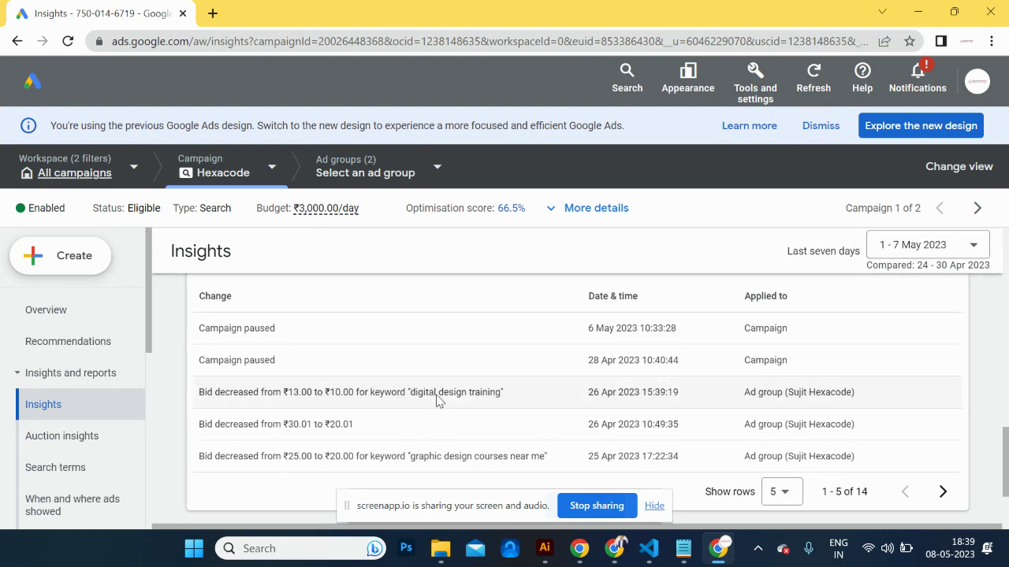
# Step: Open a blank Notepad document and write "graphic design - 3,4" as its first line
pyautogui.press('super+r')
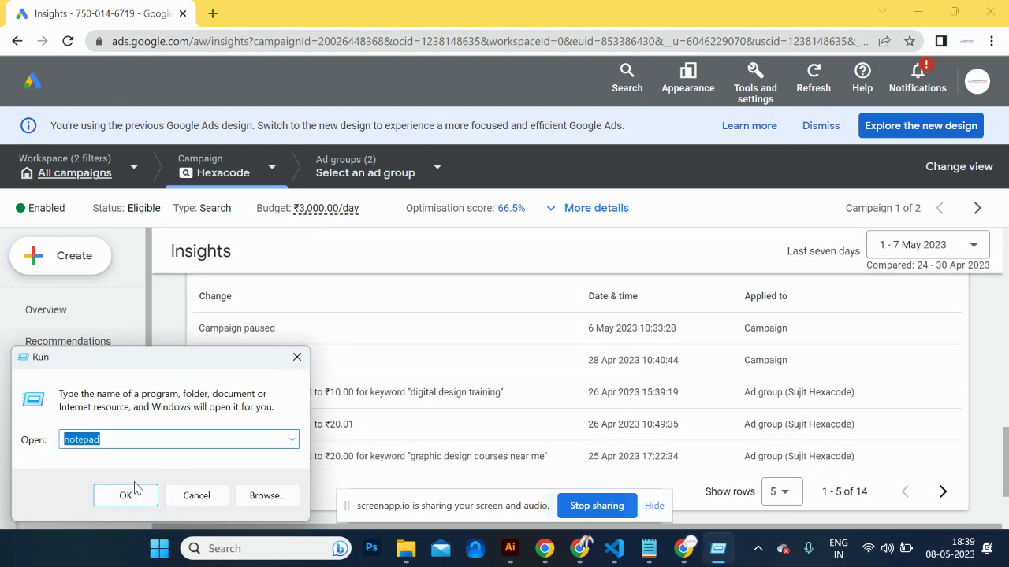
pyautogui.click(134, 488)
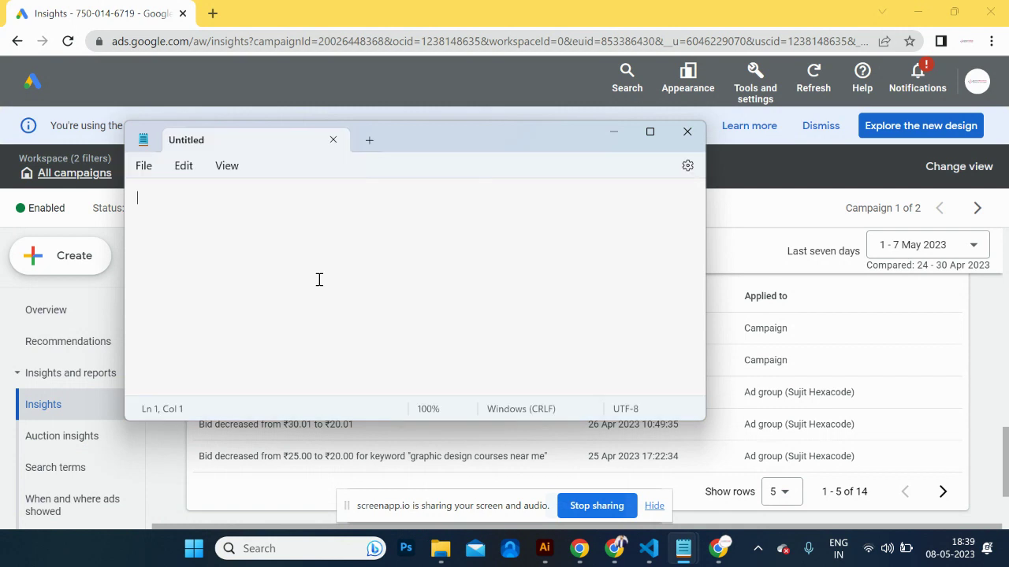
pyautogui.write('""')
pyautogui.hotkey('ctrl', 'a')
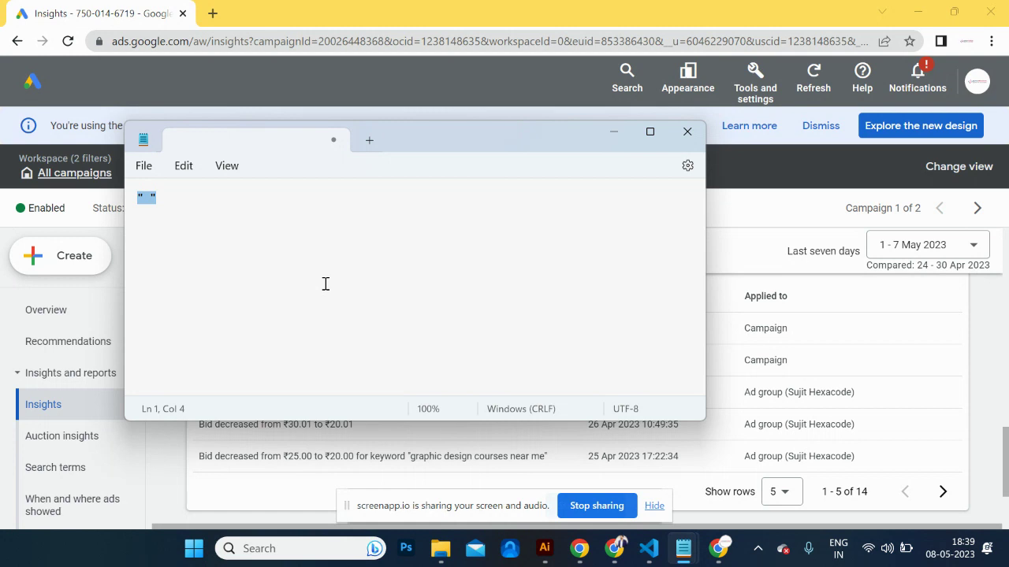
pyautogui.press('BackSpace')
pyautogui.write('graphic')
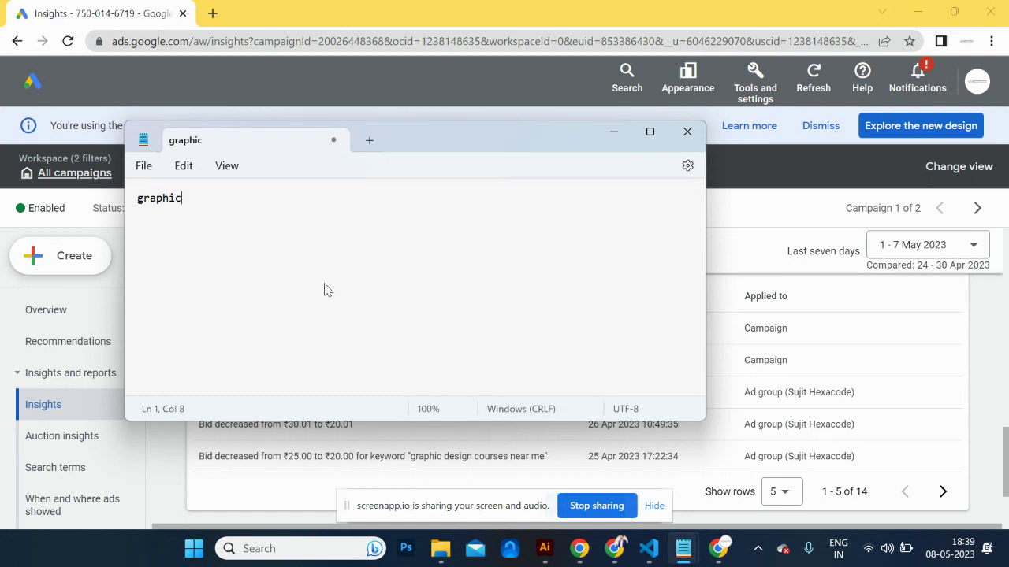
pyautogui.write(' design')
pyautogui.press('Return')
pyautogui.press('Return')
pyautogui.press('Return')
pyautogui.press('Return')
pyautogui.press('BackSpace')
pyautogui.press('BackSpace')
pyautogui.press('BackSpace')
pyautogui.press('BackSpace')
pyautogui.write('- 3,4')
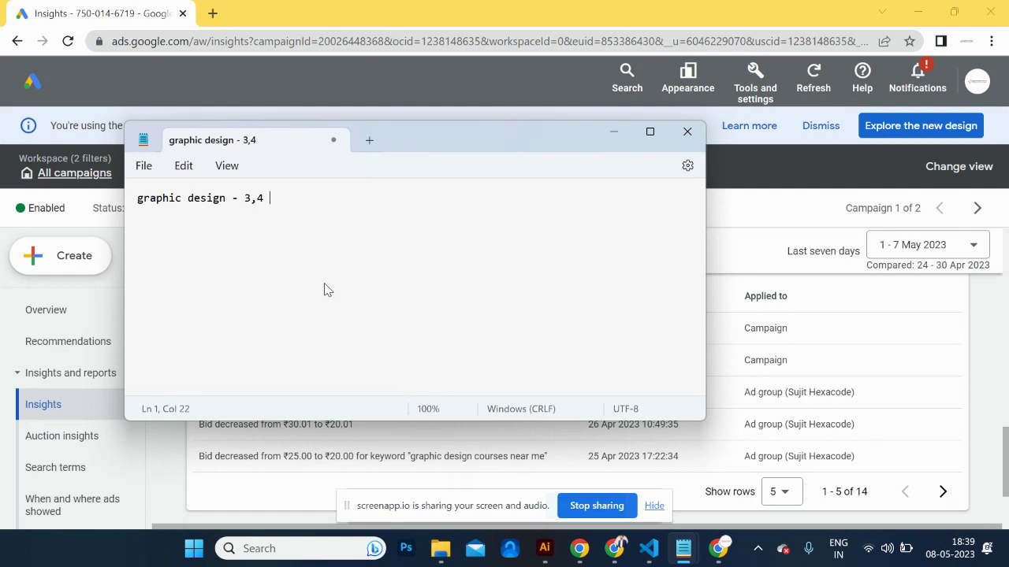
# Step: Add the phrase "Graphic Design" in double quotes on line 4, below the first line of the note
pyautogui.press('Return')
pyautogui.press('Return')
pyautogui.press('Return')
pyautogui.write('""Graphic Design')
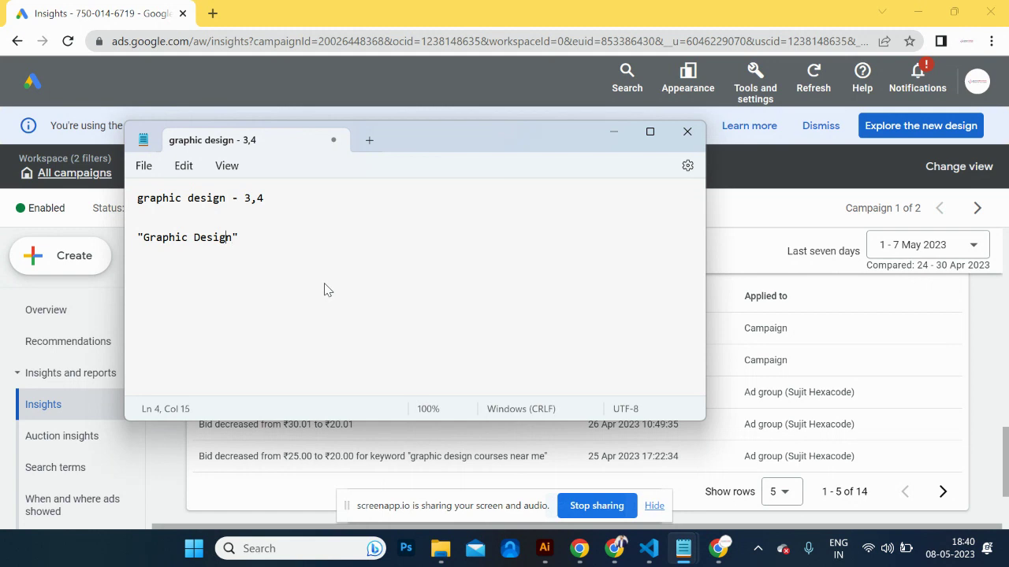
pyautogui.press('Left')
pyautogui.press('Left')
pyautogui.press('Left')
pyautogui.press('Left')
pyautogui.press('Left')
pyautogui.press('Left')
pyautogui.press('Left')
pyautogui.press('Left')
pyautogui.press('Left')
pyautogui.press('Left')
pyautogui.press('Left')
pyautogui.press('Left')
pyautogui.write('G')
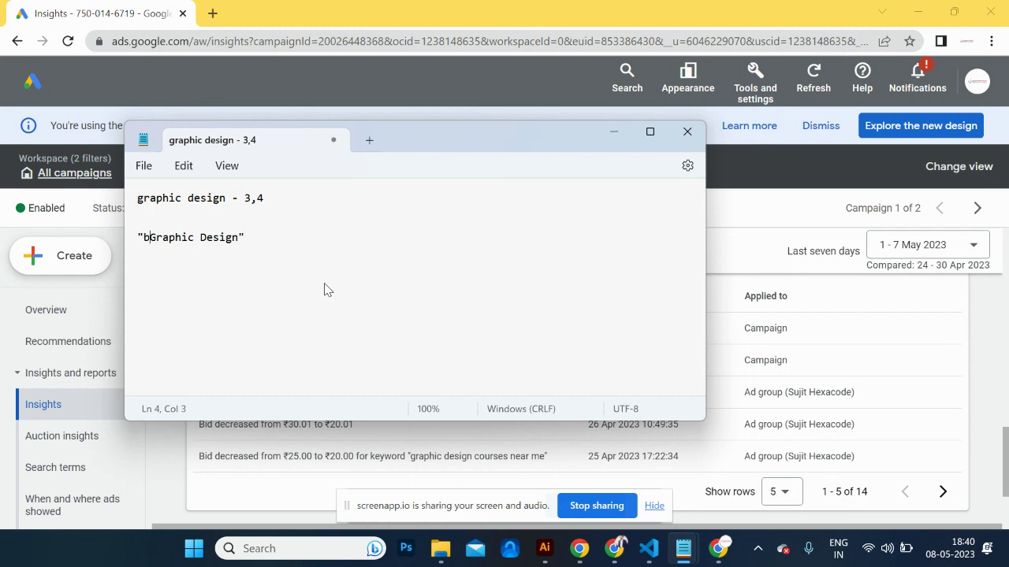
pyautogui.press('BackSpace')
pyautogui.press('Right')
pyautogui.press('Right')
pyautogui.press('Right')
pyautogui.press('Right')
pyautogui.press('Right')
pyautogui.press('Right')
pyautogui.press('Right')
pyautogui.press('Right')
pyautogui.press('Right')
pyautogui.press('Right')
pyautogui.press('Right')
pyautogui.press('Right')
pyautogui.press('Right')
pyautogui.press('Right')
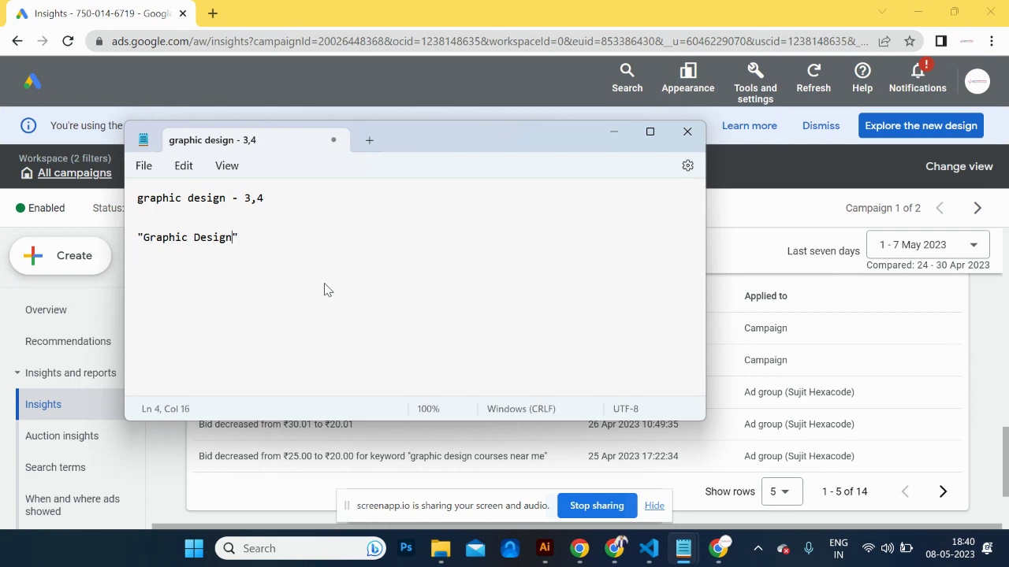
pyautogui.hotkey('shift', 'Left')
pyautogui.hotkey('shift', 'Left')
pyautogui.hotkey('shift', 'Left')
pyautogui.hotkey('shift', 'Left')
pyautogui.hotkey('shift', 'Left')
pyautogui.hotkey('shift', 'Left')
pyautogui.hotkey('shift', 'Left')
pyautogui.hotkey('shift', 'Left')
pyautogui.hotkey('shift', 'Left')
pyautogui.hotkey('shift', 'Left')
pyautogui.hotkey('shift', 'Left')
pyautogui.hotkey('shift', 'Left')
pyautogui.hotkey('shift', 'Left')
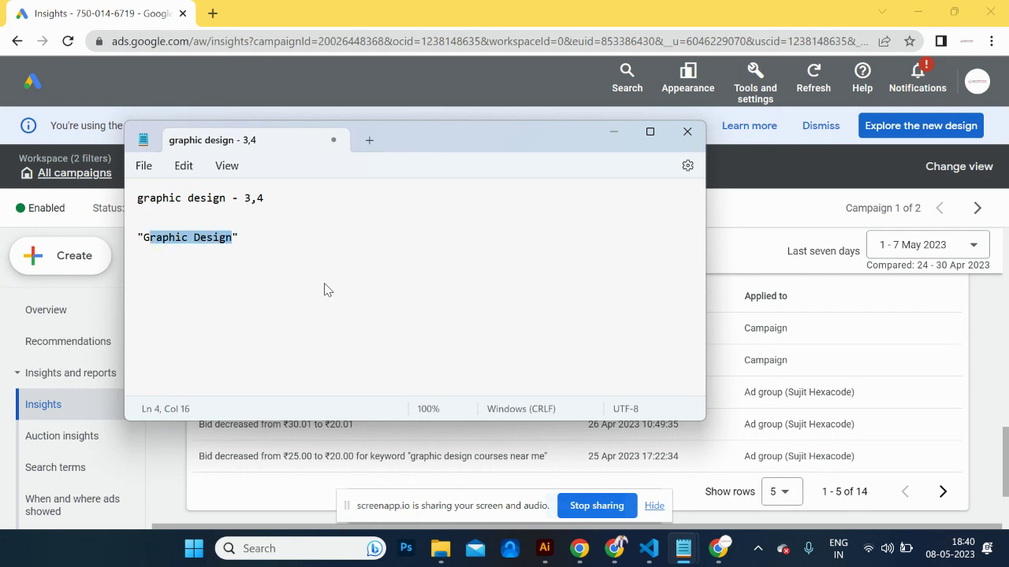
pyautogui.press('Left')
pyautogui.hotkey('shift', 'Right')
pyautogui.hotkey('shift', 'Right')
pyautogui.hotkey('shift', 'Right')
pyautogui.hotkey('shift', 'Right')
pyautogui.hotkey('shift', 'Right')
pyautogui.hotkey('shift', 'Right')
pyautogui.hotkey('shift', 'Right')
pyautogui.hotkey('shift', 'Right')
pyautogui.hotkey('shift', 'Right')
pyautogui.hotkey('shift', 'Right')
pyautogui.hotkey('shift', 'Right')
pyautogui.hotkey('shift', 'Right')
pyautogui.hotkey('shift', 'Right')
pyautogui.hotkey('shift', 'Right')
# Step: Extend the quoted phrase to "Graphic Design course" and enter "- 20/-" on the line beneath it
pyautogui.press('Right')
pyautogui.write('cours')
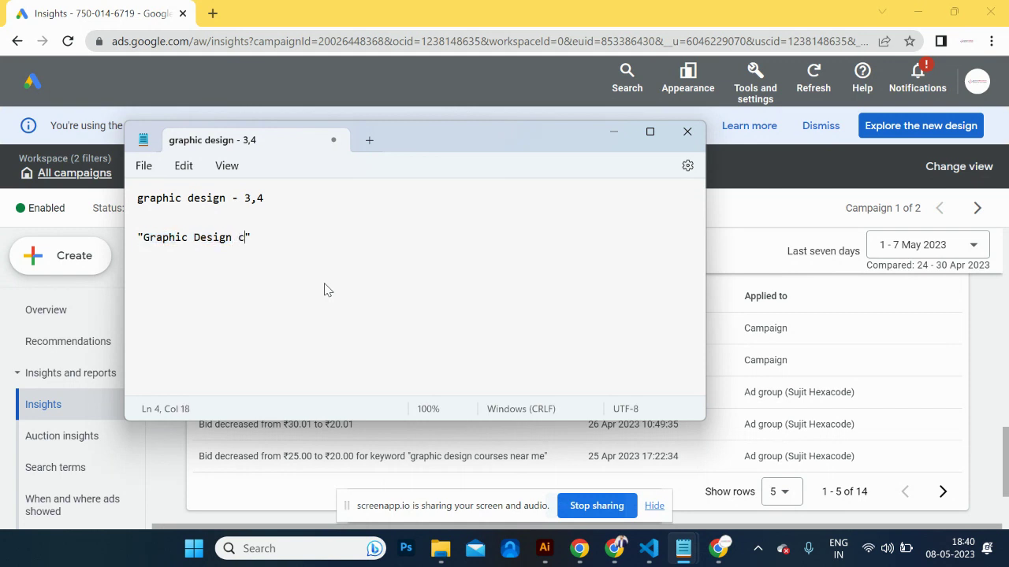
pyautogui.write('e')
pyautogui.press('End')
pyautogui.press('Return')
pyautogui.write('- 20/-')
# Step: Add a second quoted keyword below, "graphic design institute in noida", followed by = 5/-
pyautogui.press('Return')
pyautogui.press('Return')
pyautogui.write('""')
pyautogui.press('Left')
pyautogui.write('graphic desig')
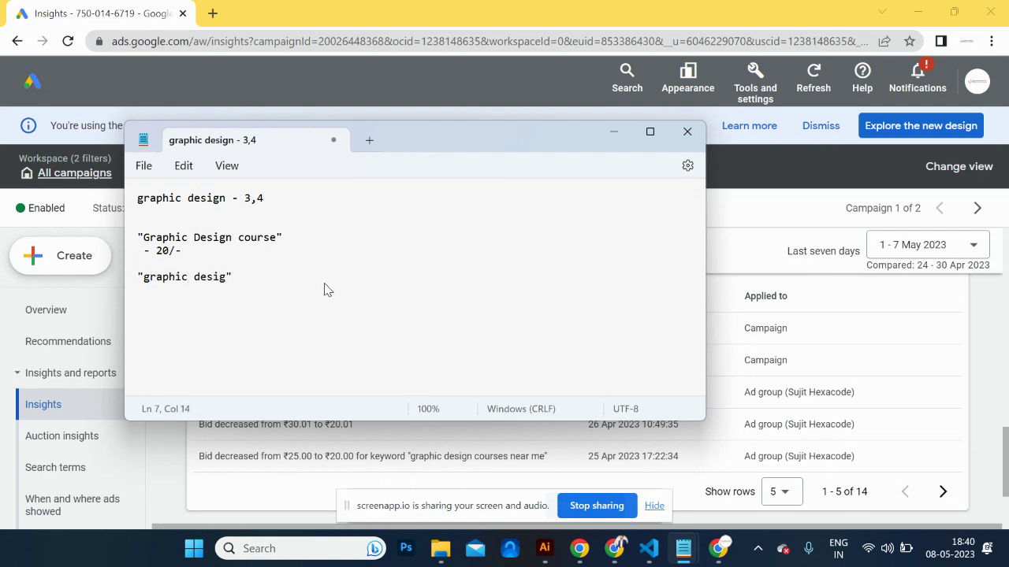
pyautogui.write('n institute in noida"')
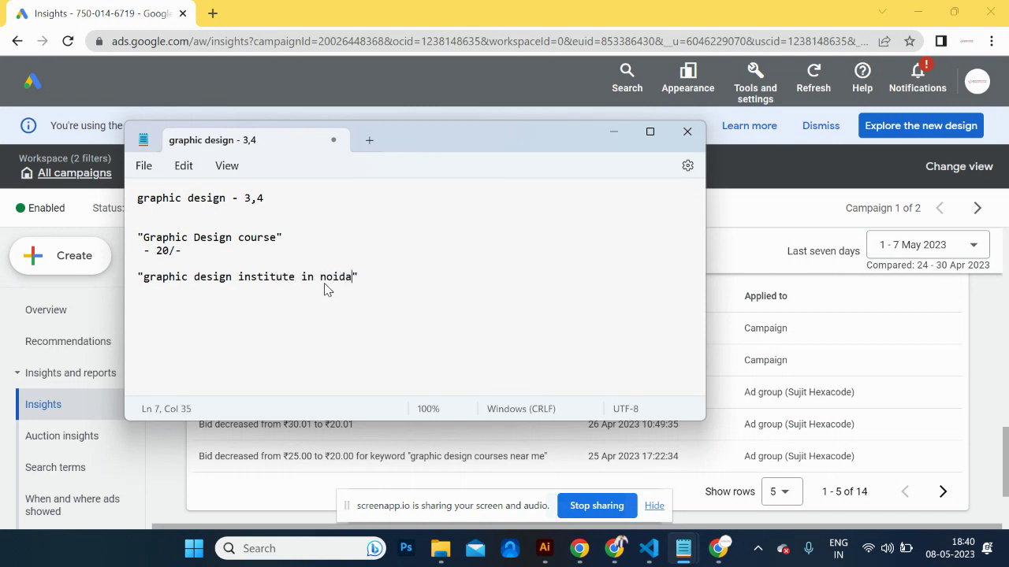
pyautogui.write(' =')
pyautogui.write(' 10')
pyautogui.press('BackSpace')
pyautogui.press('BackSpace')
pyautogui.write('5/-')
# Step: Shorten the second quoted keyword to "graphic design" by removing the institute and location words
pyautogui.moveTo(142, 277); pyautogui.dragTo(355, 281)
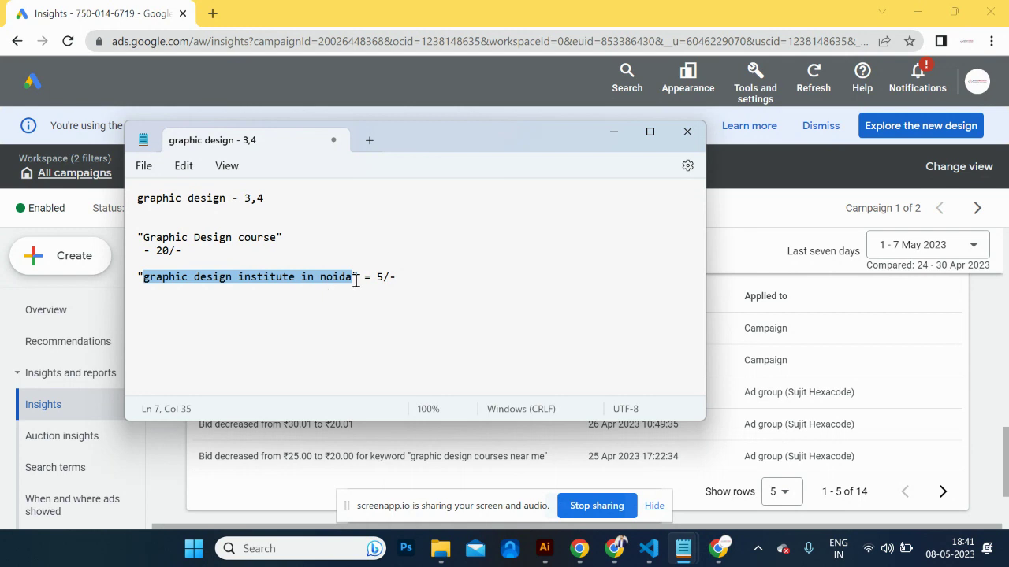
pyautogui.click(244, 276)
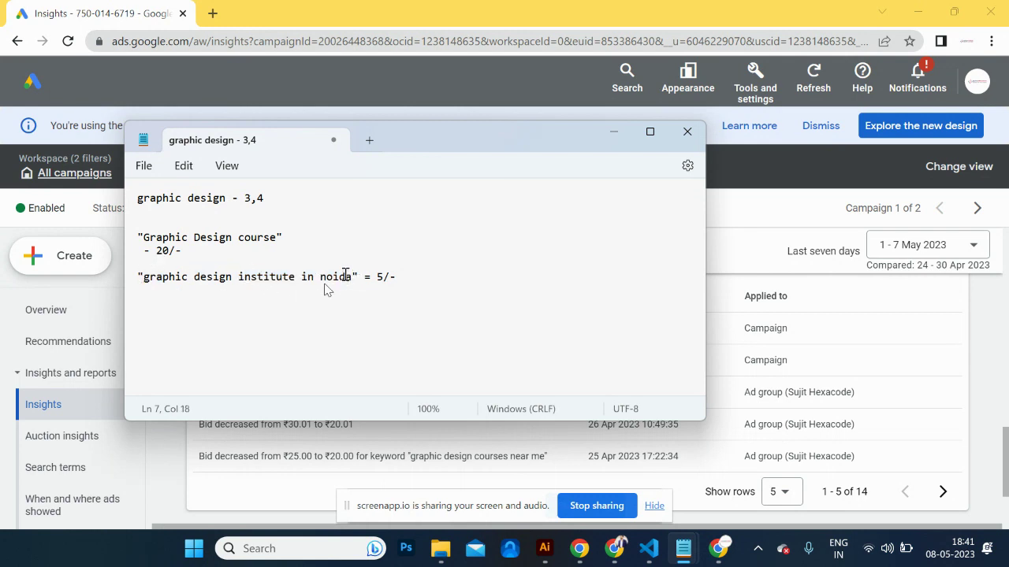
pyautogui.moveTo(352, 278); pyautogui.dragTo(134, 274)
pyautogui.press('BackSpace')
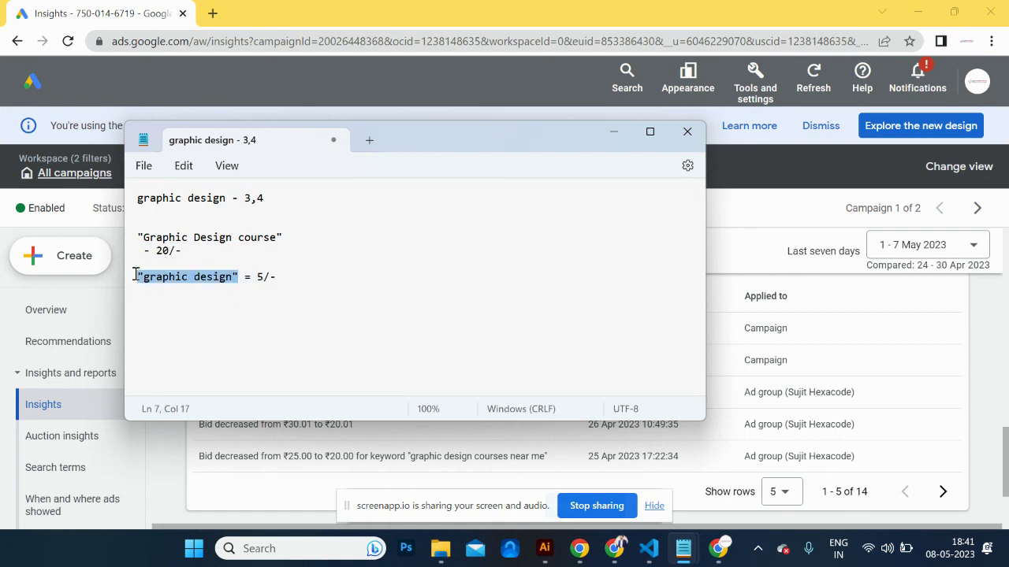
pyautogui.click(226, 277)
pyautogui.press('Right')
pyautogui.write('in')
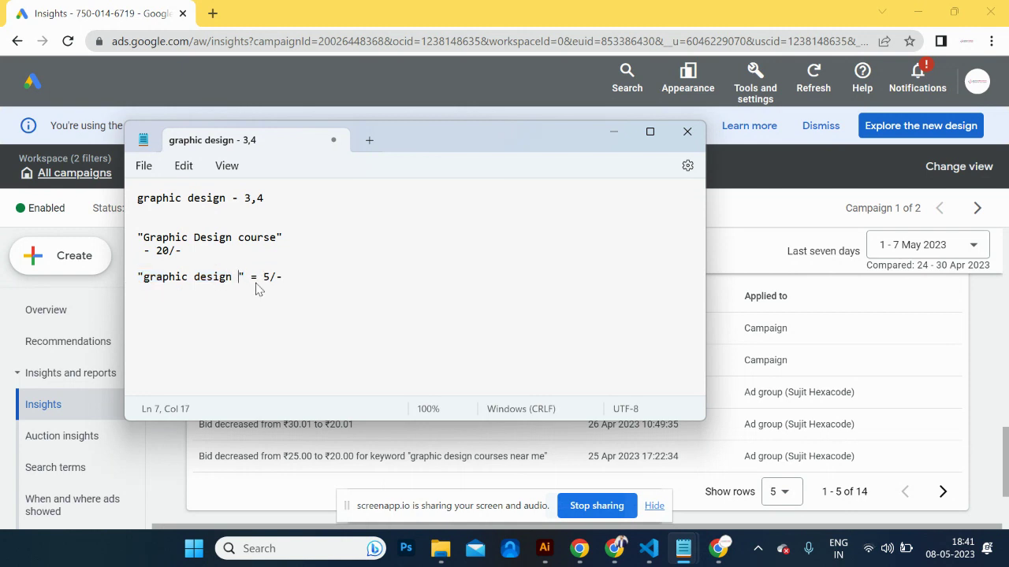
pyautogui.write('sitio')
pyautogui.write('n')
pyautogui.press('BackSpace')
pyautogui.press('BackSpace')
pyautogui.press('BackSpace')
pyautogui.press('BackSpace')
pyautogui.press('BackSpace')
pyautogui.press('BackSpace')
pyautogui.press('BackSpace')
pyautogui.press('BackSpace')
pyautogui.write('course ni')
pyautogui.press('BackSpace')
pyautogui.press('BackSpace')
pyautogui.press('BackSpace')
pyautogui.press('BackSpace')
pyautogui.press('BackSpace')
pyautogui.press('BackSpace')
pyautogui.press('BackSpace')
pyautogui.press('BackSpace')
pyautogui.press('BackSpace')
pyautogui.press('BackSpace')
pyautogui.press('Left')
pyautogui.press('Left')
pyautogui.press('Left')
pyautogui.press('Left')
pyautogui.press('Left')
pyautogui.press('Left')
pyautogui.press('Left')
pyautogui.press('Left')
pyautogui.press('Left')
pyautogui.press('Right')
pyautogui.press('Right')
pyautogui.press('Right')
pyautogui.press('Right')
pyautogui.press('Right')
pyautogui.press('Right')
pyautogui.press('Right')
pyautogui.press('Right')
pyautogui.press('Right')
pyautogui.press('Right')
pyautogui.press('Right')
pyautogui.moveTo(236, 277); pyautogui.dragTo(208, 276)
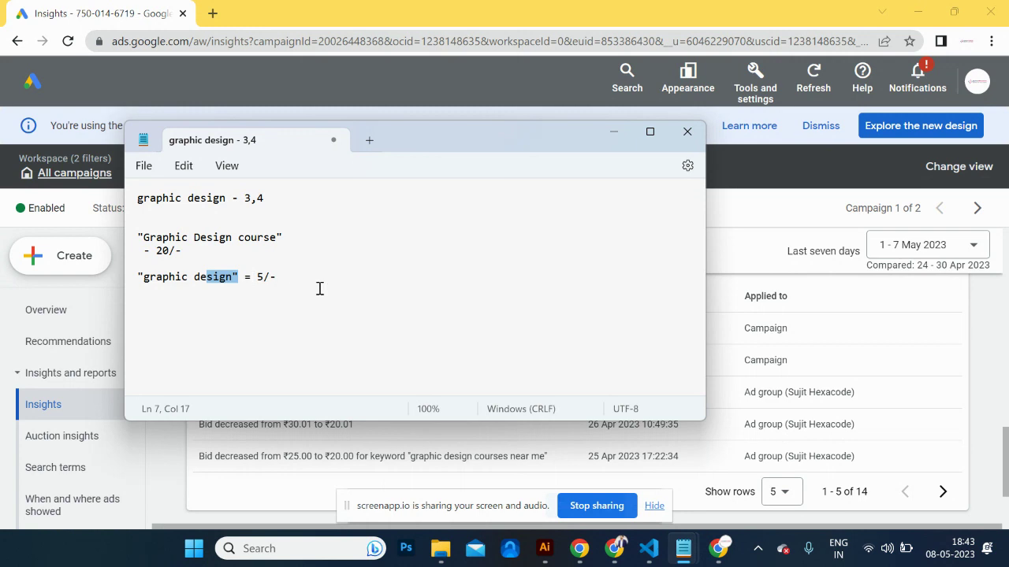
pyautogui.click(318, 288)
pyautogui.click(370, 282)
pyautogui.moveTo(286, 278); pyautogui.dragTo(258, 281)
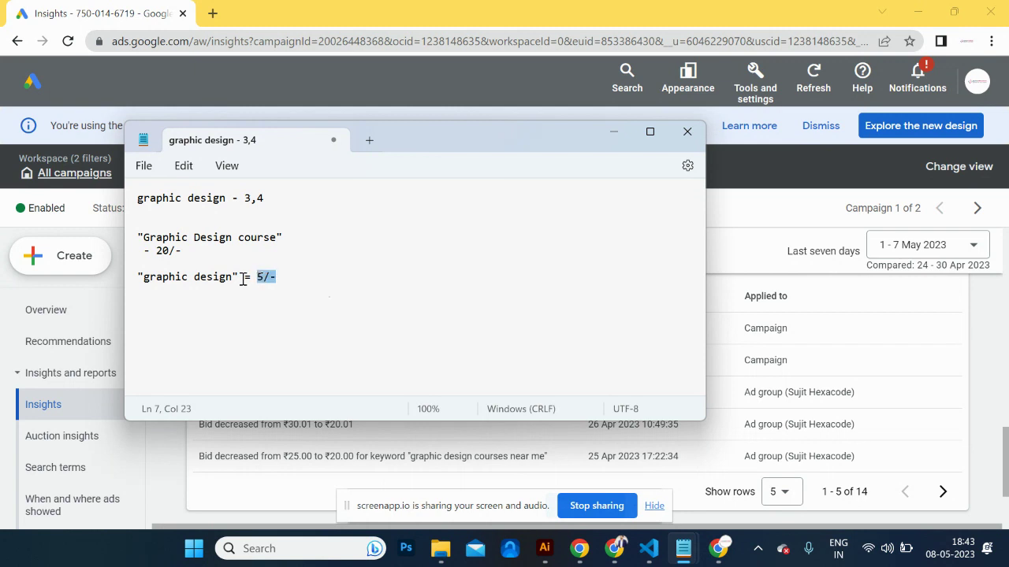
pyautogui.click(237, 277)
pyautogui.hotkey('alt', 'Tab')
pyautogui.hotkey('alt', 'Tab')
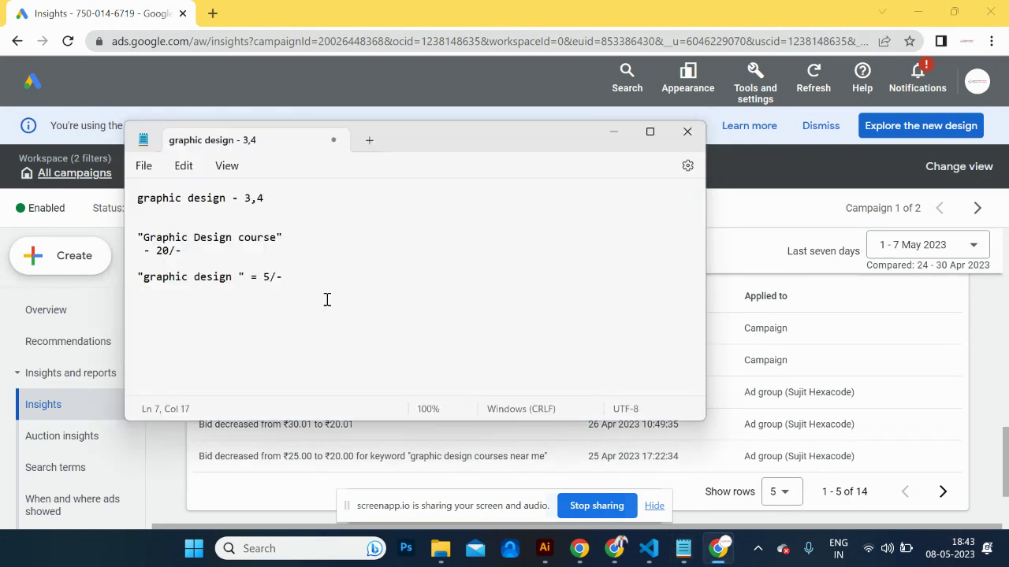
# Step: Replace the second quoted keyword with "best graphic design free course" and switch back to Google Ads
pyautogui.click(235, 277)
pyautogui.moveTo(234, 278); pyautogui.dragTo(140, 272)
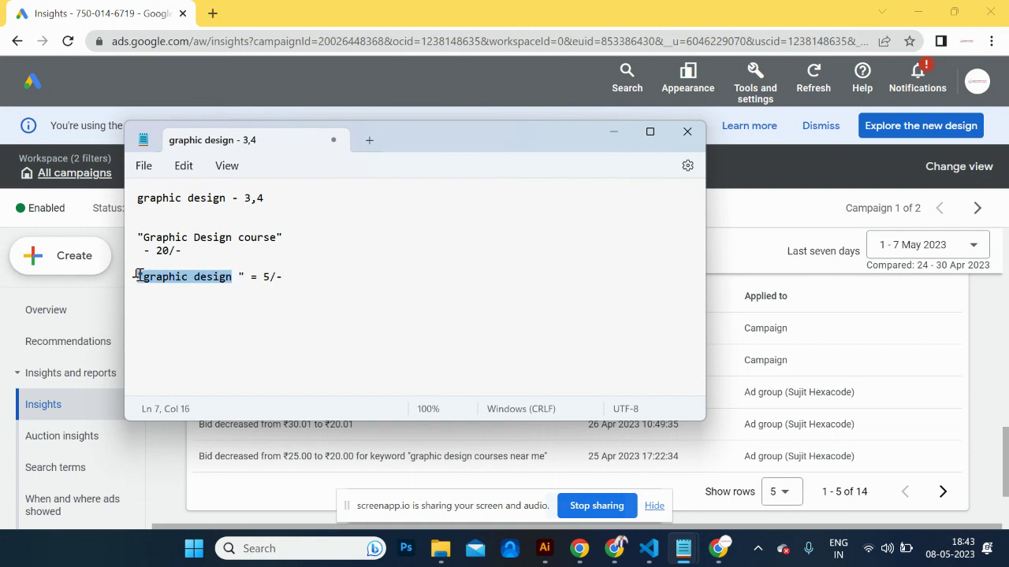
pyautogui.write('best')
pyautogui.write(' graphic')
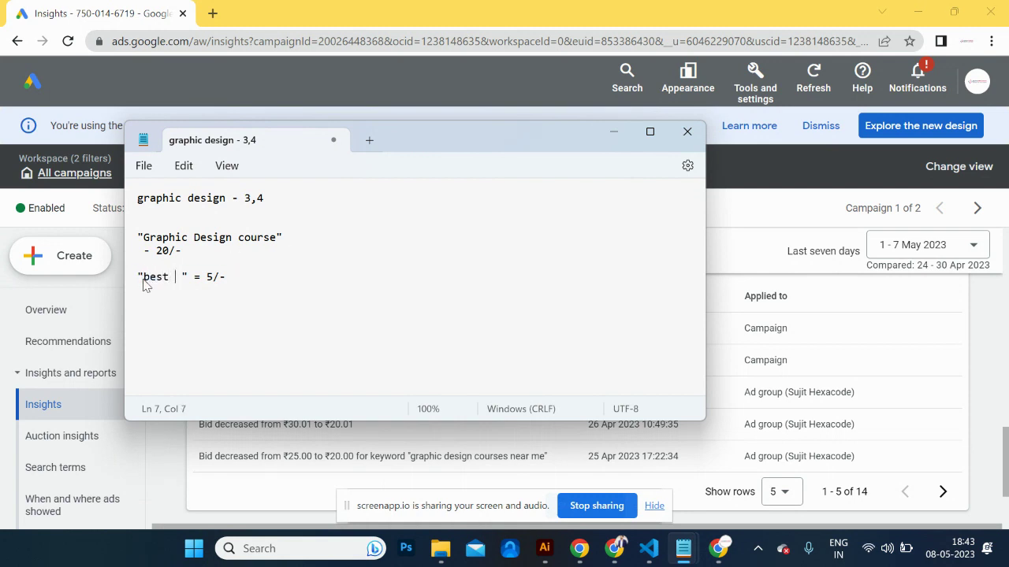
pyautogui.write(' design free course')
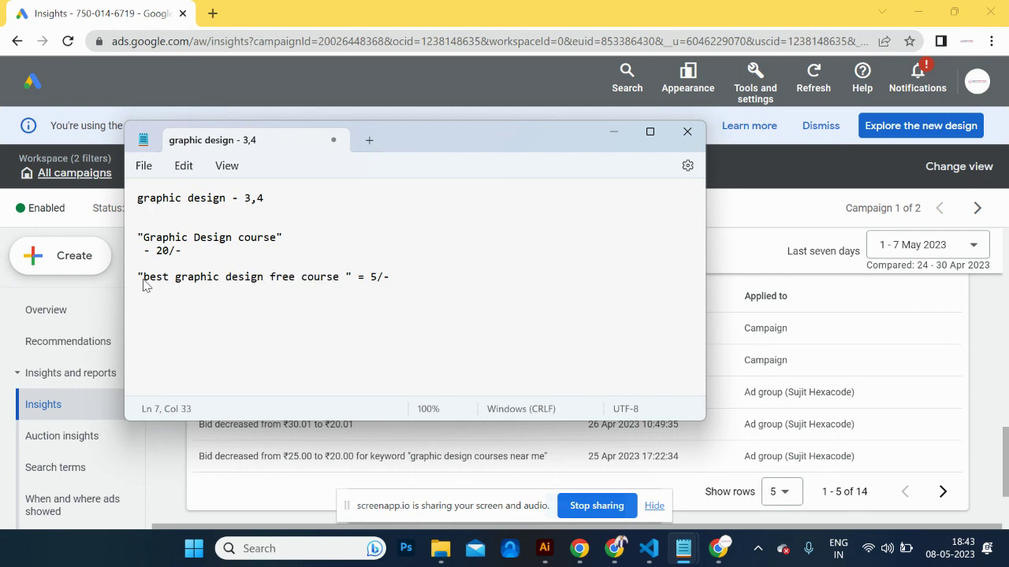
pyautogui.hotkey('alt', 'Tab')
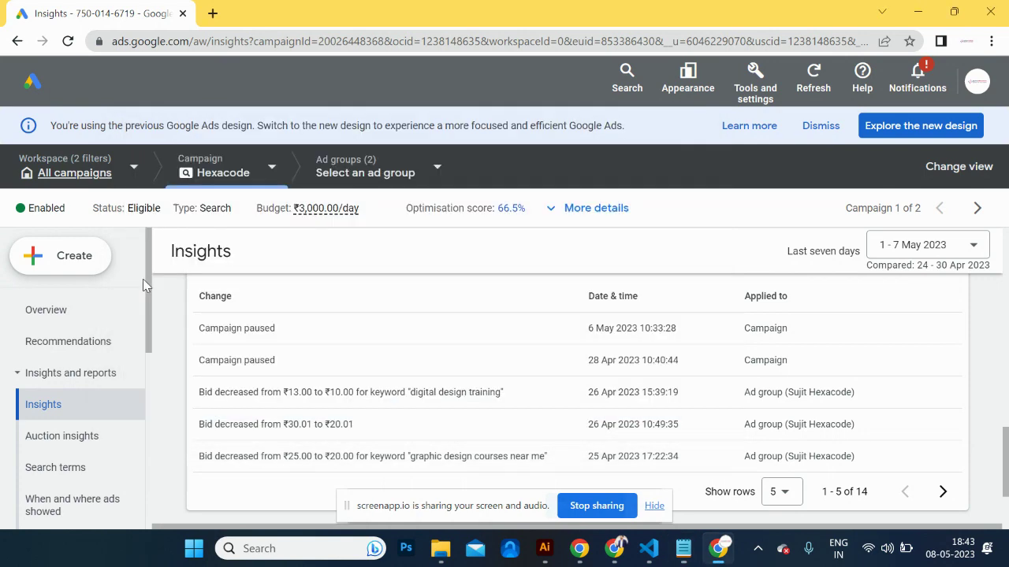
# Step: Switch to the Google Meet call and admit the person waiting to join
pyautogui.hotkey('alt', 'Tab')
pyautogui.hotkey('alt', 'Tab')
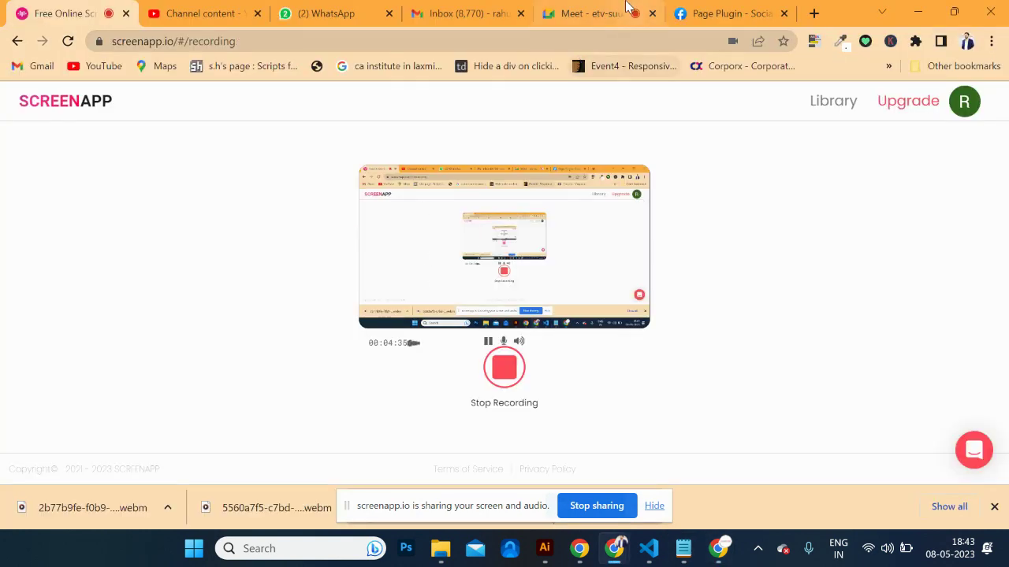
pyautogui.click(603, 12)
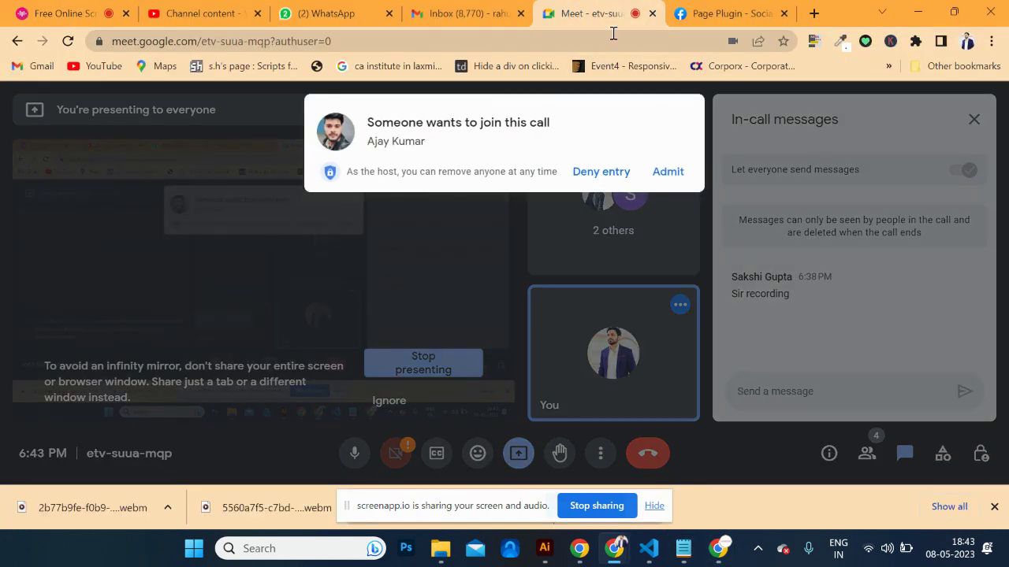
pyautogui.click(668, 171)
# Step: Switch to the Notepad notes and highlight the word "free" in the second quoted keyword
pyautogui.hotkey('alt', 'Tab')
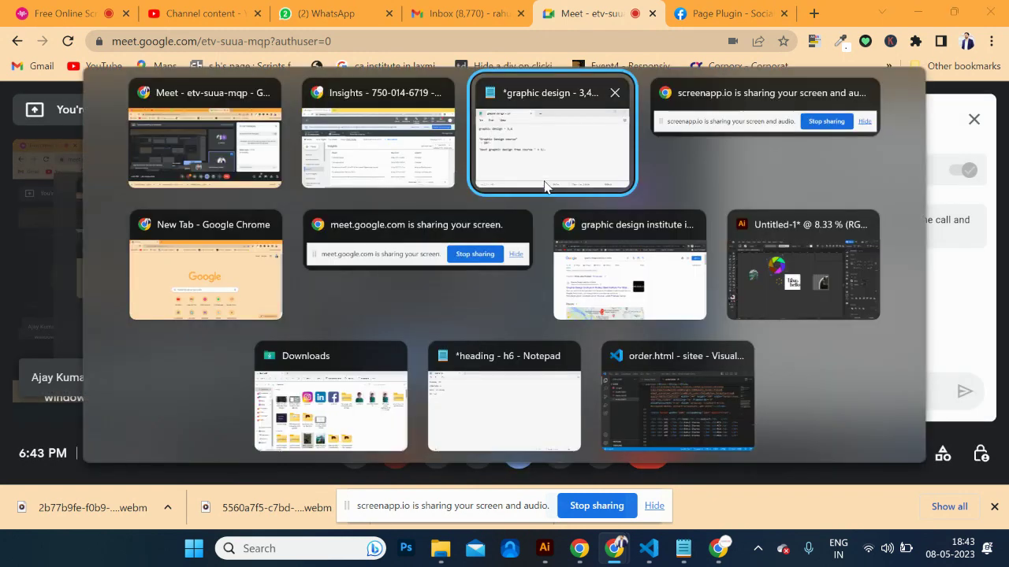
pyautogui.click(544, 186)
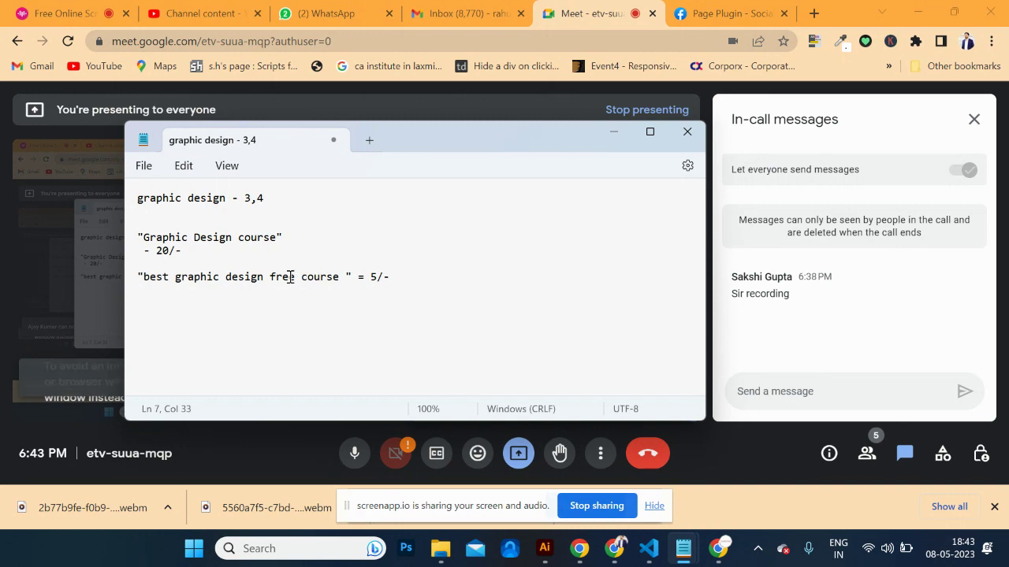
pyautogui.moveTo(268, 277); pyautogui.dragTo(298, 280)
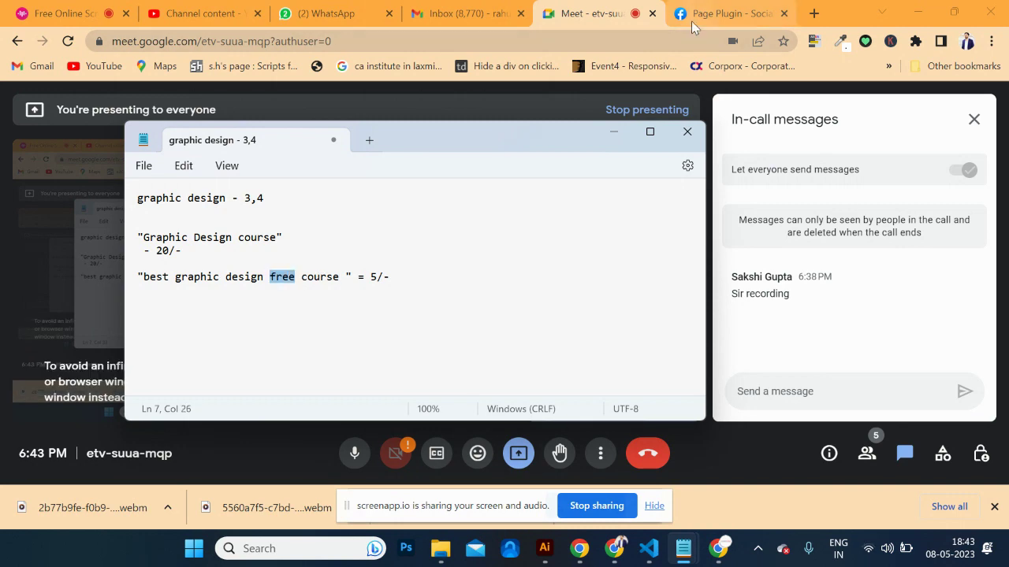
# Step: Return to Google Ads and open the Hexacode campaign's negative keywords
pyautogui.hotkey('alt', 'Tab')
pyautogui.hotkey('alt', 'Tab')
pyautogui.click(555, 118)
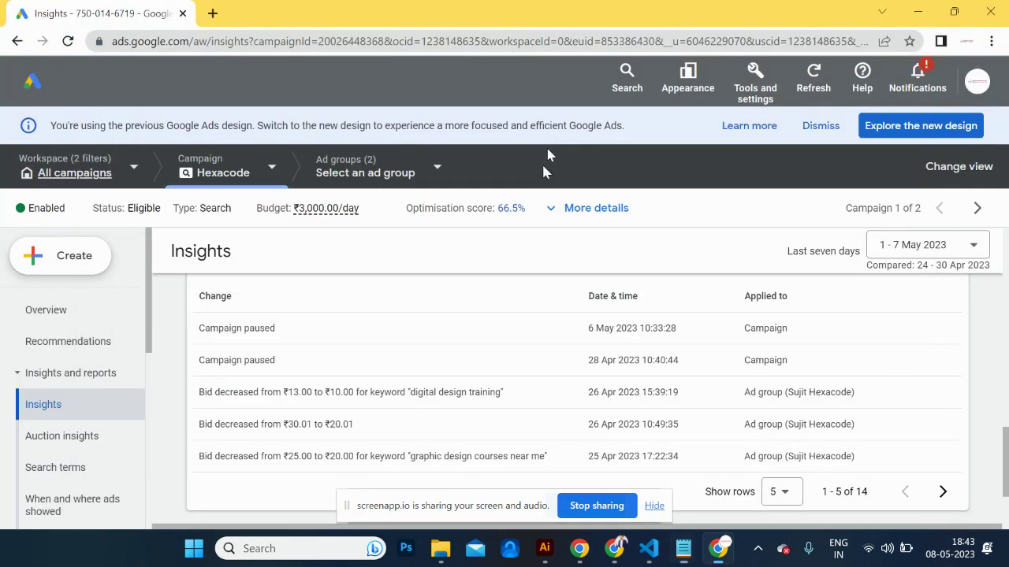
pyautogui.scroll(-1, 422, 325)
pyautogui.scroll(8, 424, 326)
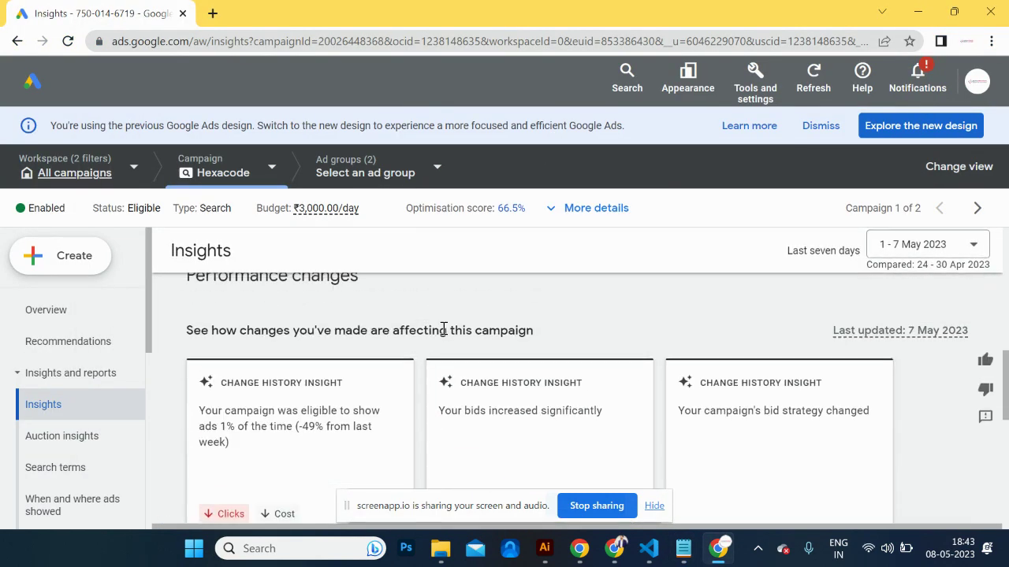
pyautogui.scroll(-3, 90, 426)
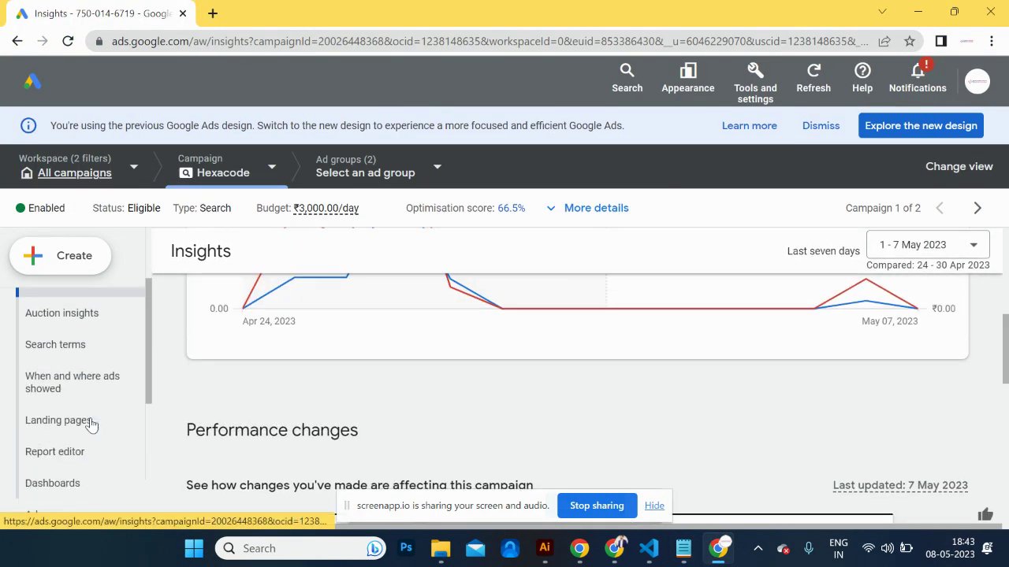
pyautogui.scroll(-2, 91, 426)
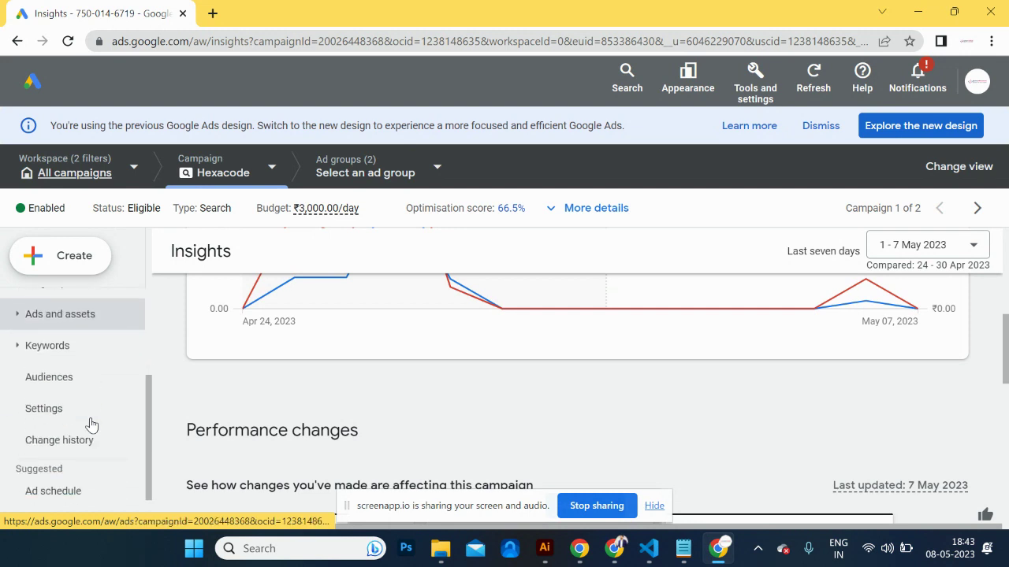
pyautogui.click(21, 353)
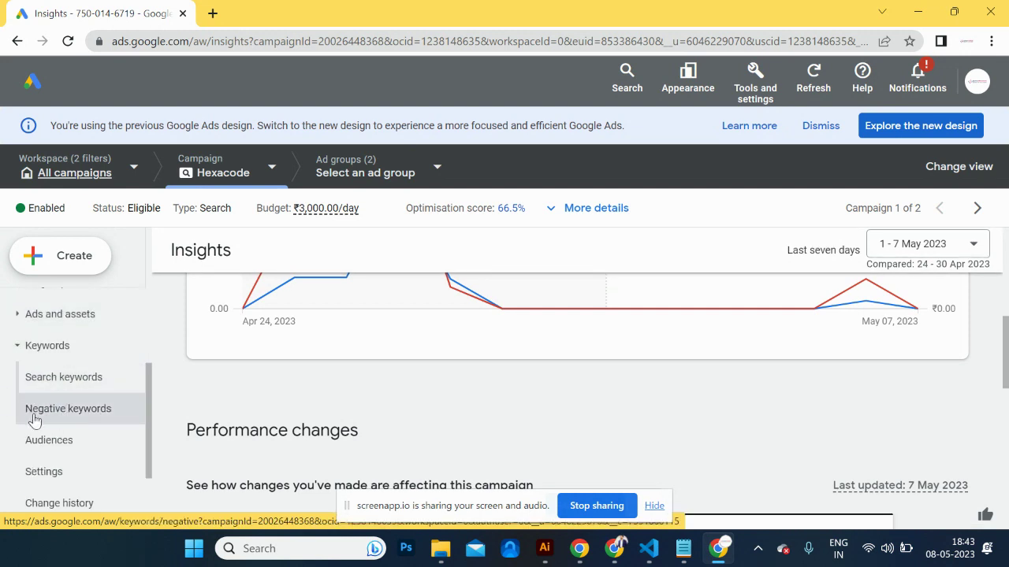
pyautogui.click(61, 416)
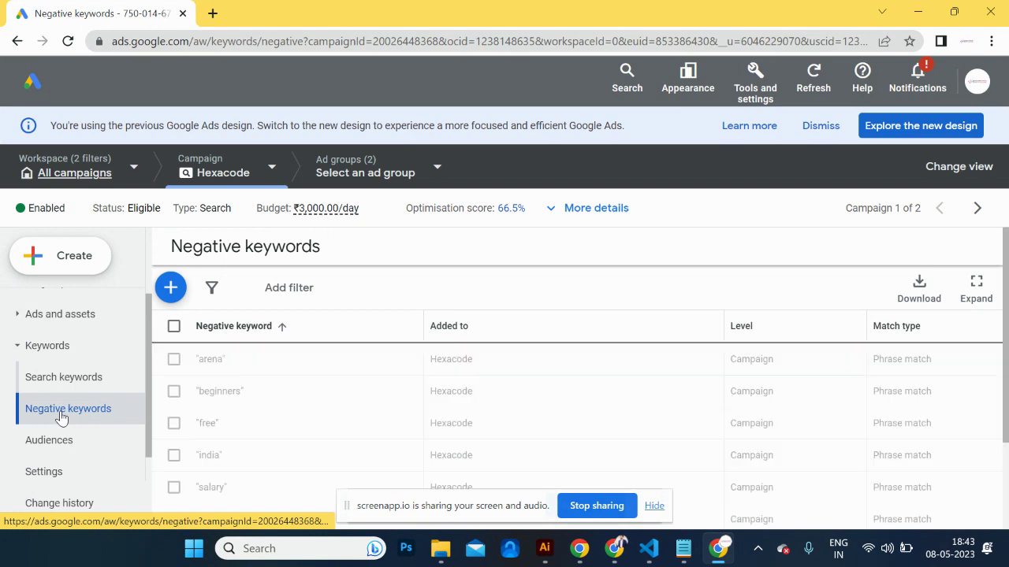
# Step: Review the existing negative keywords and open the form for adding new ones to the Hexacode campaign
pyautogui.scroll(-2, 375, 436)
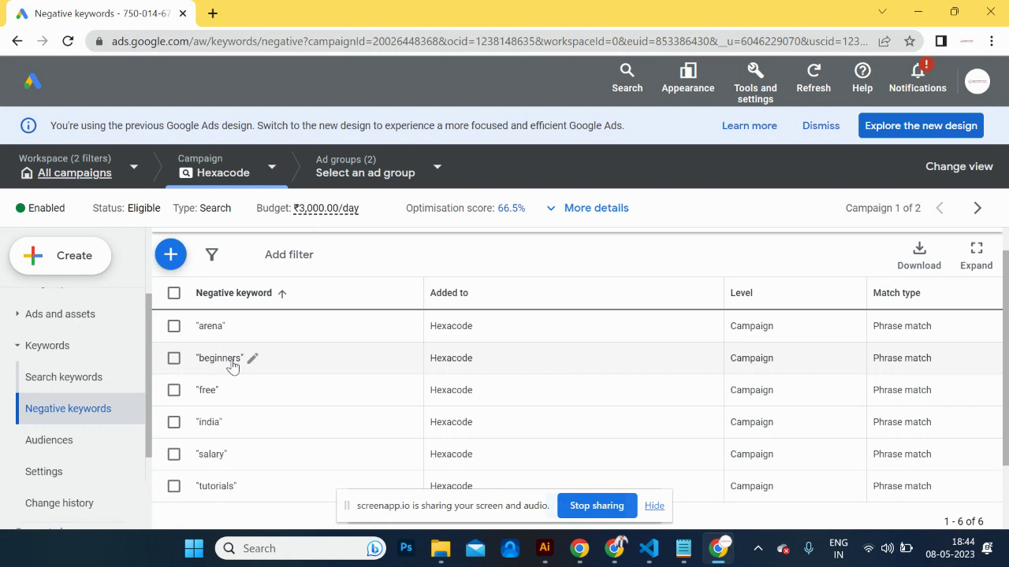
pyautogui.scroll(-1, 237, 409)
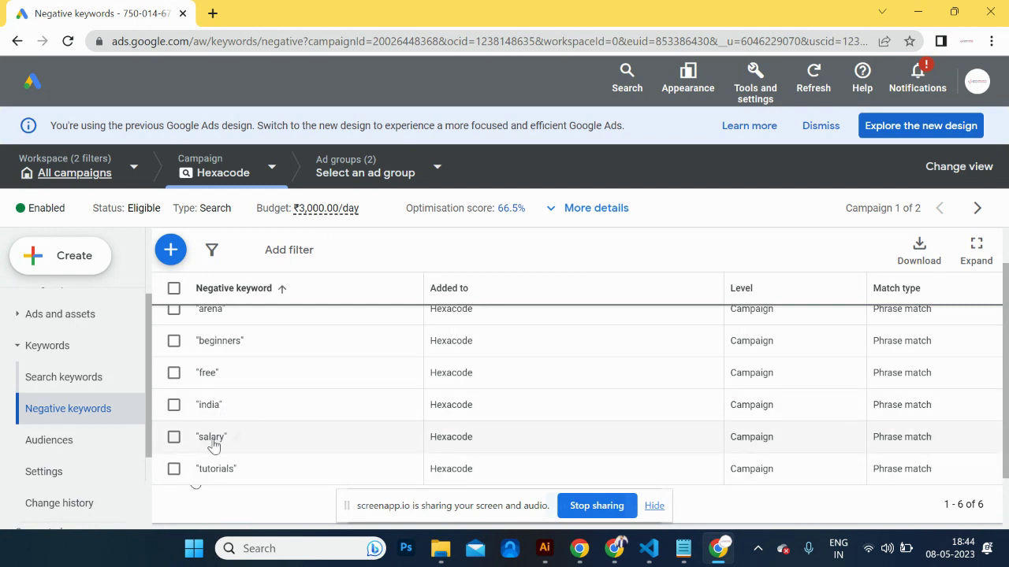
pyautogui.scroll(-1, 213, 444)
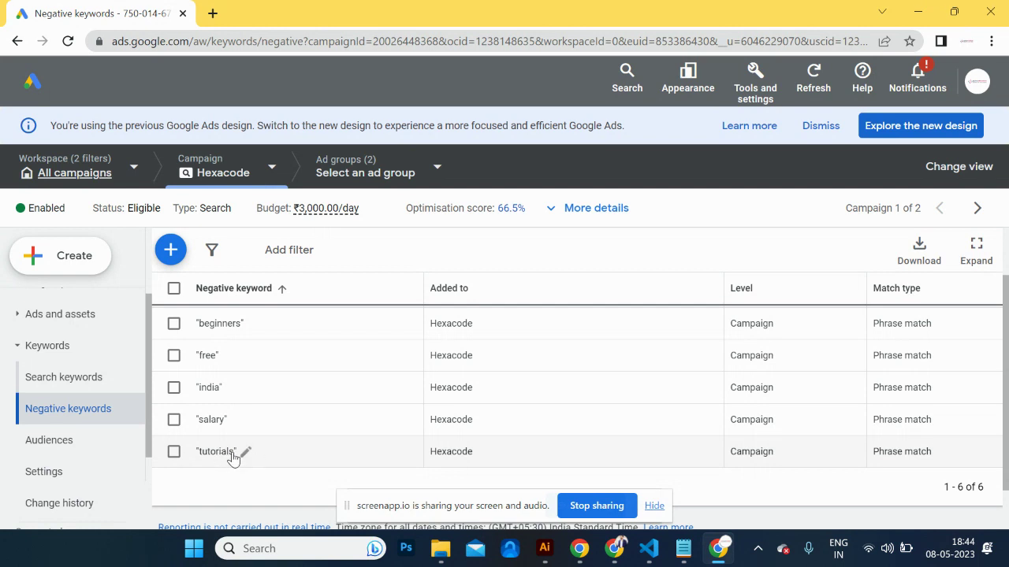
pyautogui.scroll(2, 223, 378)
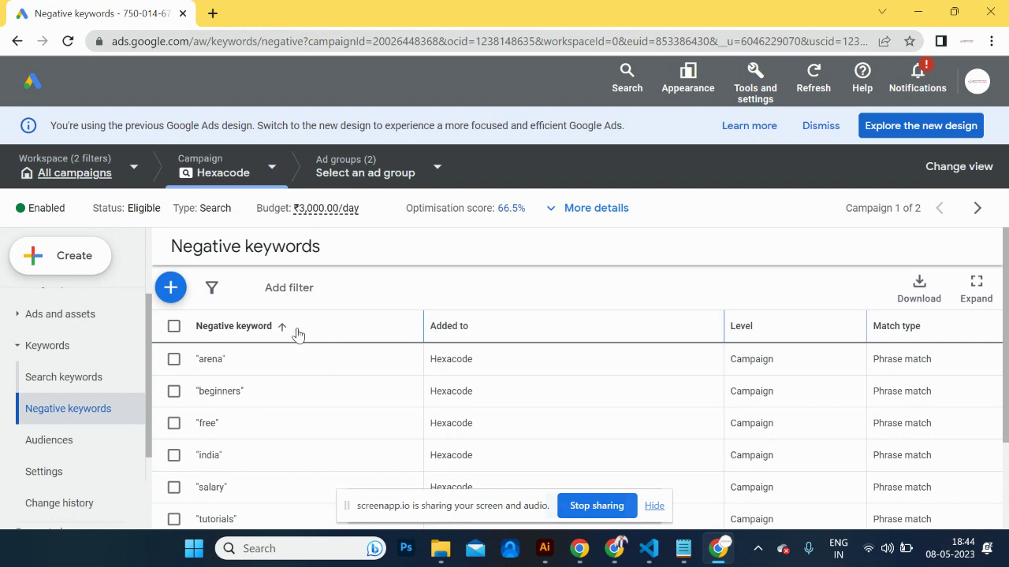
pyautogui.click(173, 288)
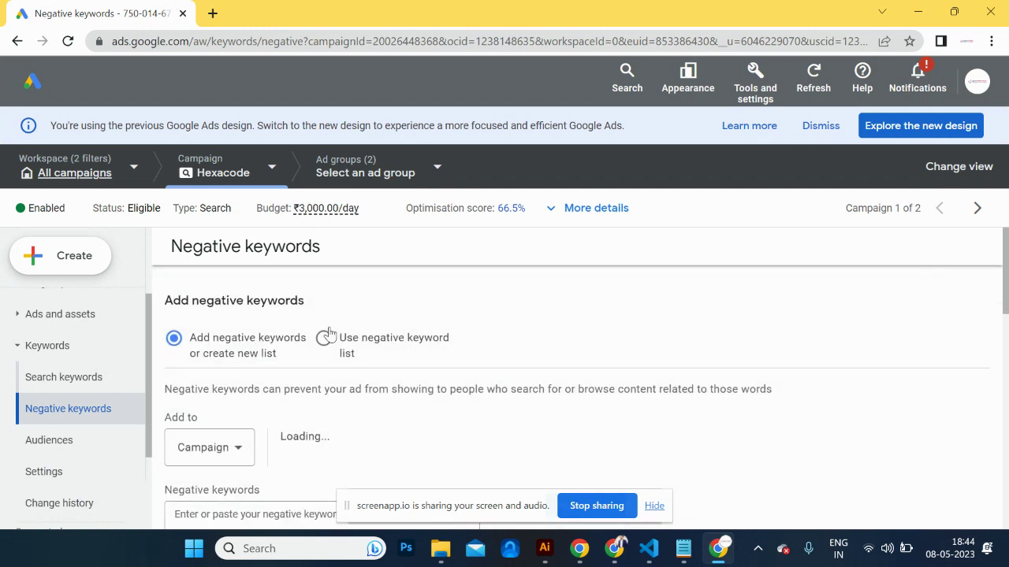
pyautogui.scroll(-2, 311, 382)
pyautogui.scroll(2, 311, 378)
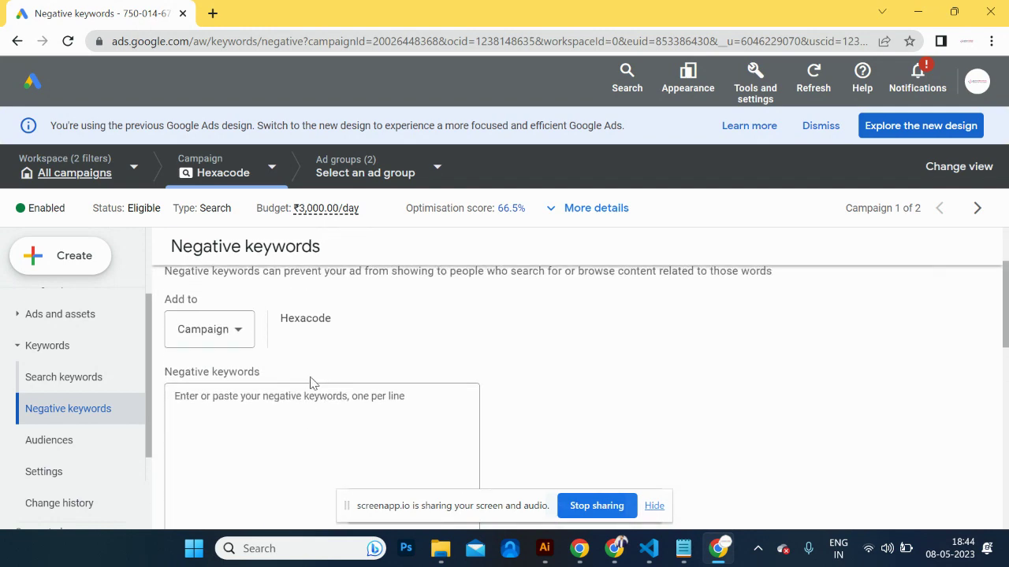
pyautogui.scroll(-2, 264, 429)
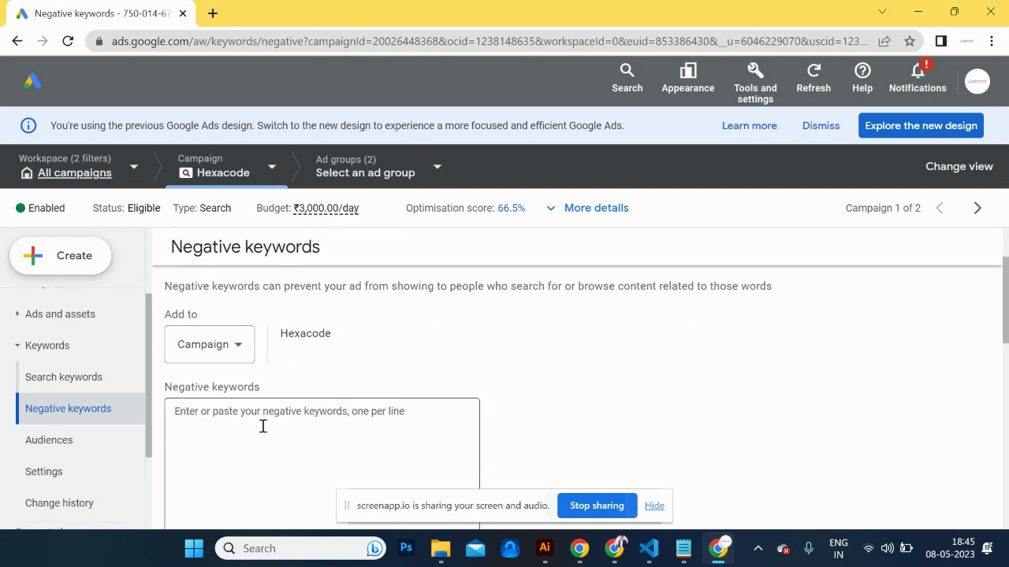
# Step: Enter "pakistan" in double quotes as a new phrase-match negative keyword
pyautogui.click(234, 342)
pyautogui.write('1')
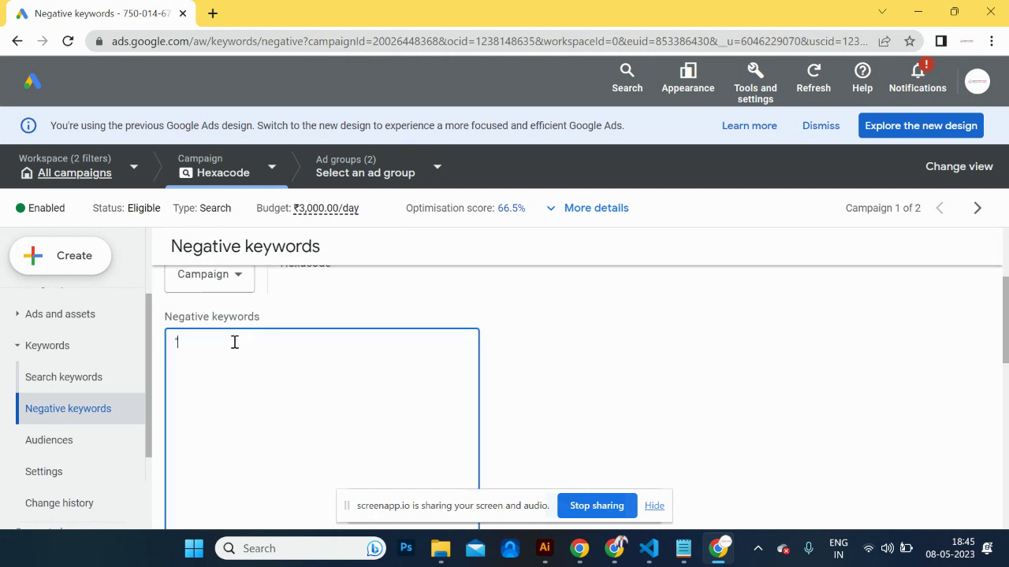
pyautogui.press('BackSpace')
pyautogui.write('1')
pyautogui.press('BackSpace')
pyautogui.write('1"')
pyautogui.write('care')
pyautogui.press('BackSpace')
pyautogui.press('BackSpace')
pyautogui.press('BackSpace')
pyautogui.press('BackSpace')
pyautogui.write('pakistan')
# Step: Save the new negative keyword to the campaign with the option to save to a new or existing list left off
pyautogui.scroll(-3, 567, 402)
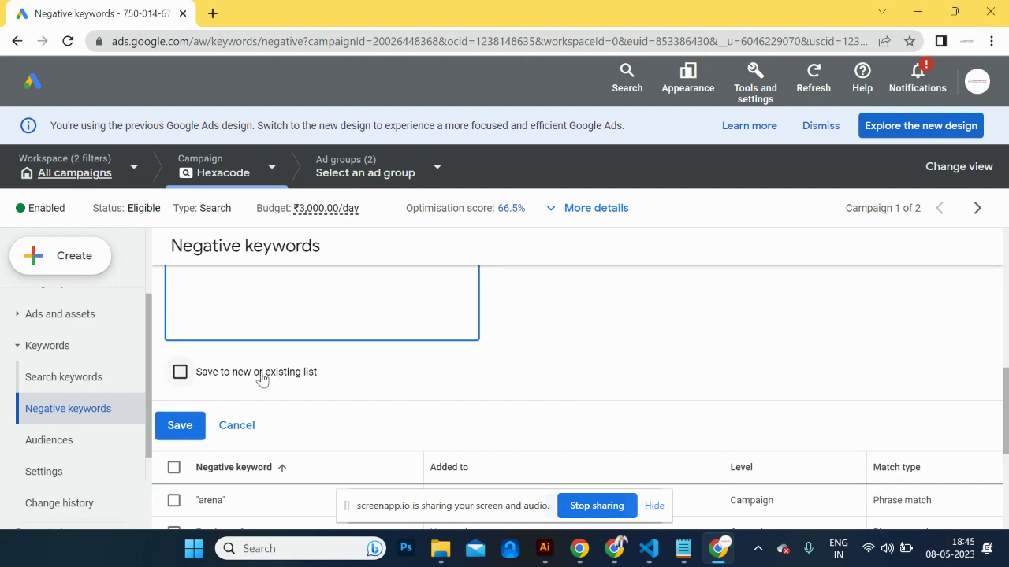
pyautogui.click(180, 373)
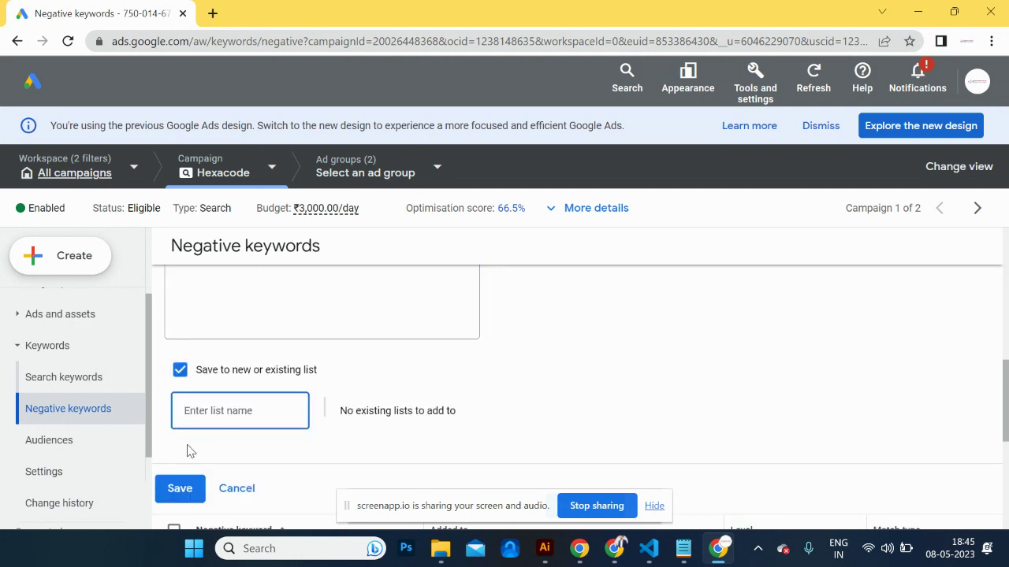
pyautogui.click(181, 370)
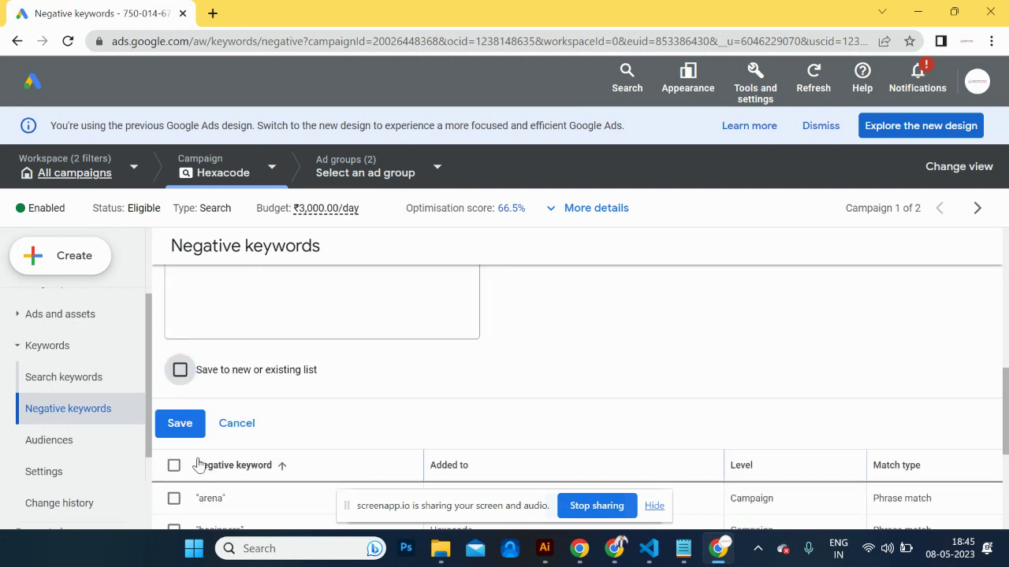
pyautogui.click(184, 423)
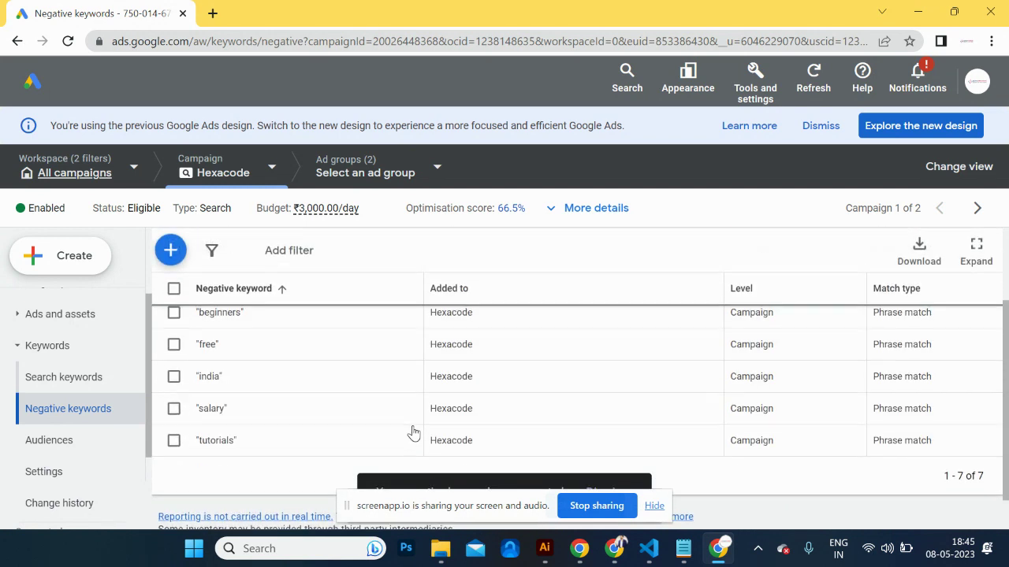
pyautogui.scroll(3, 413, 433)
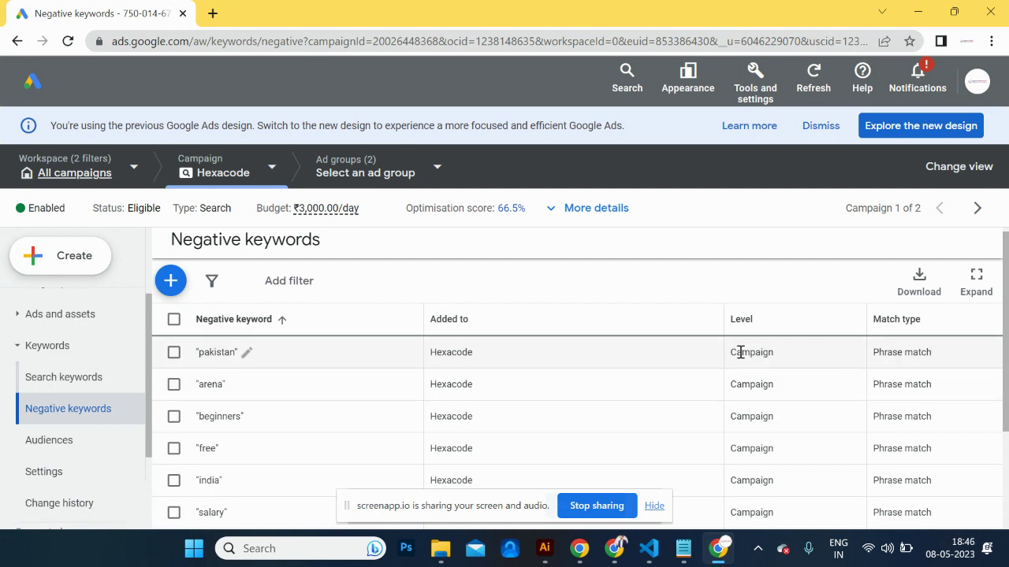
pyautogui.scroll(1, 735, 375)
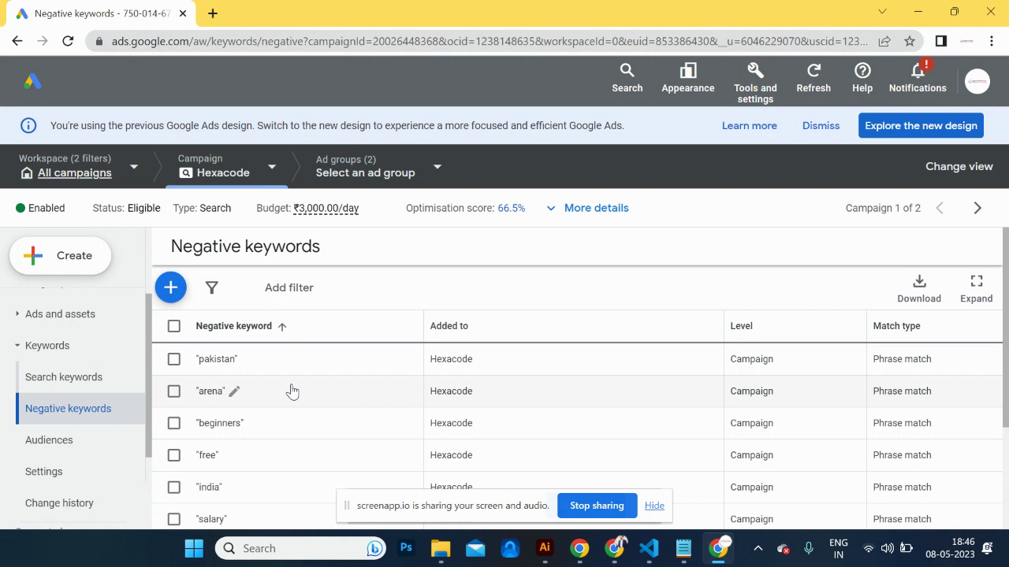
# Step: Open the recommendations behind the campaign's optimisation score and view the one for missing callouts
pyautogui.click(507, 211)
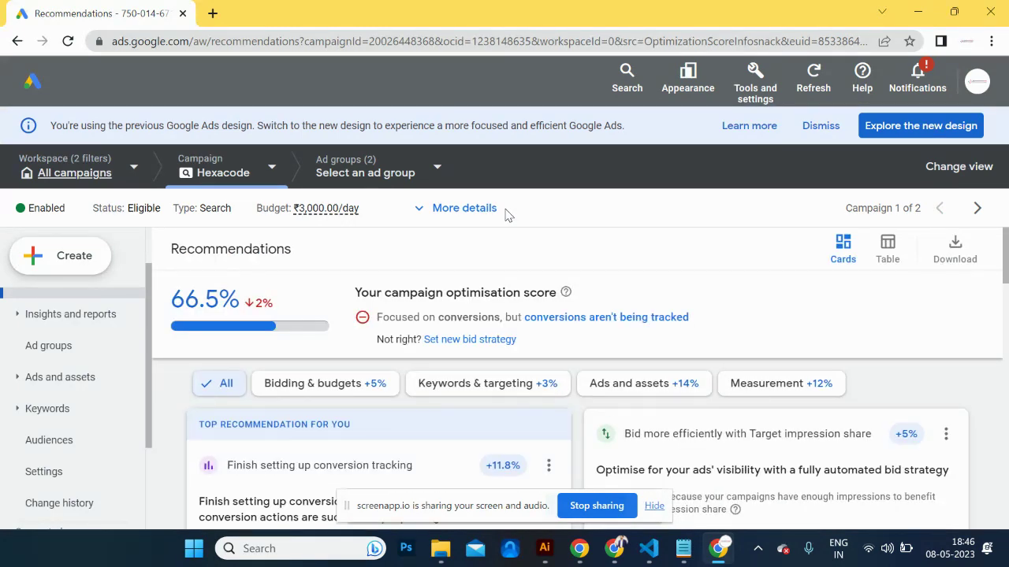
pyautogui.scroll(-10, 420, 417)
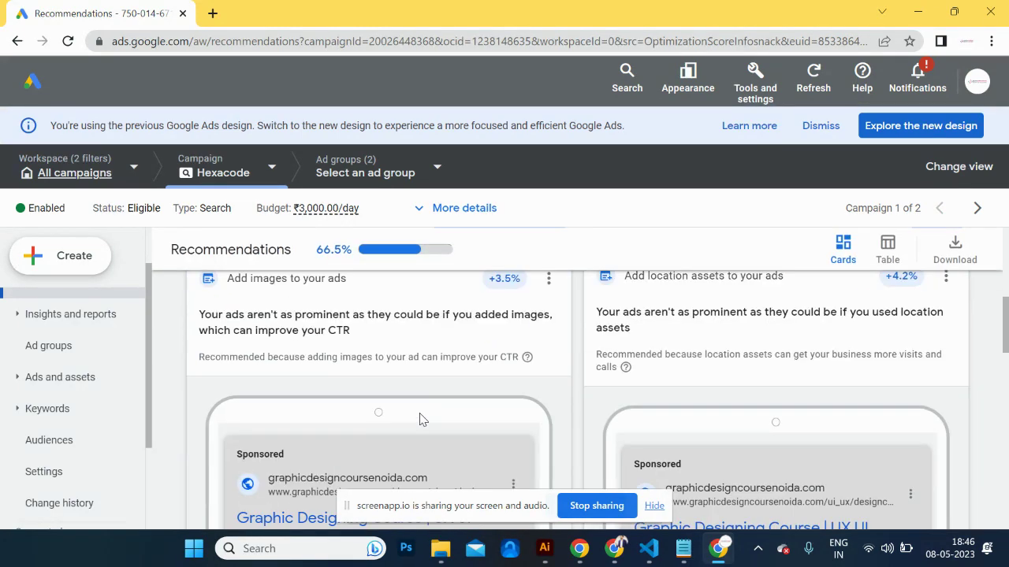
pyautogui.scroll(-6, 419, 418)
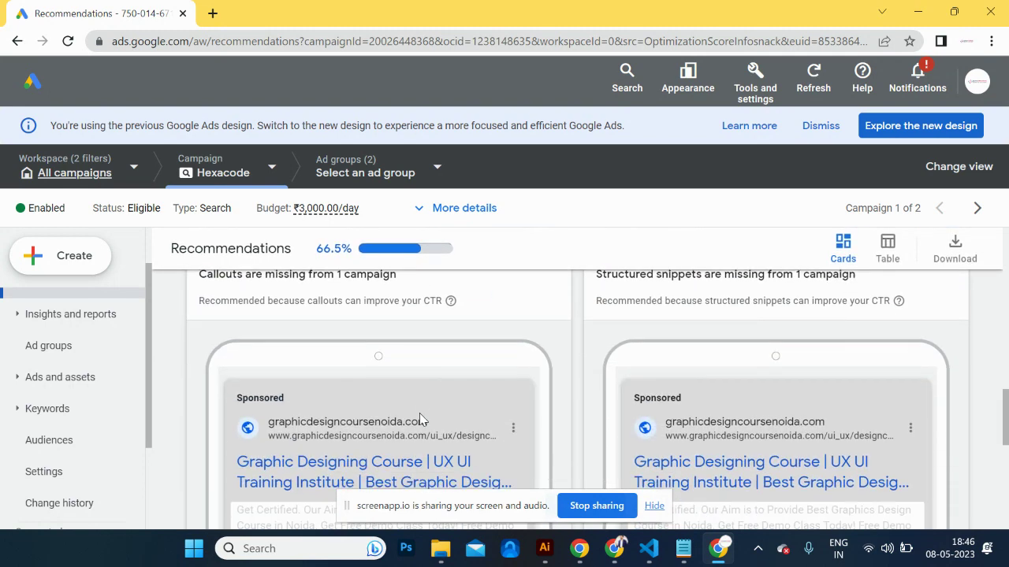
pyautogui.scroll(1, 419, 418)
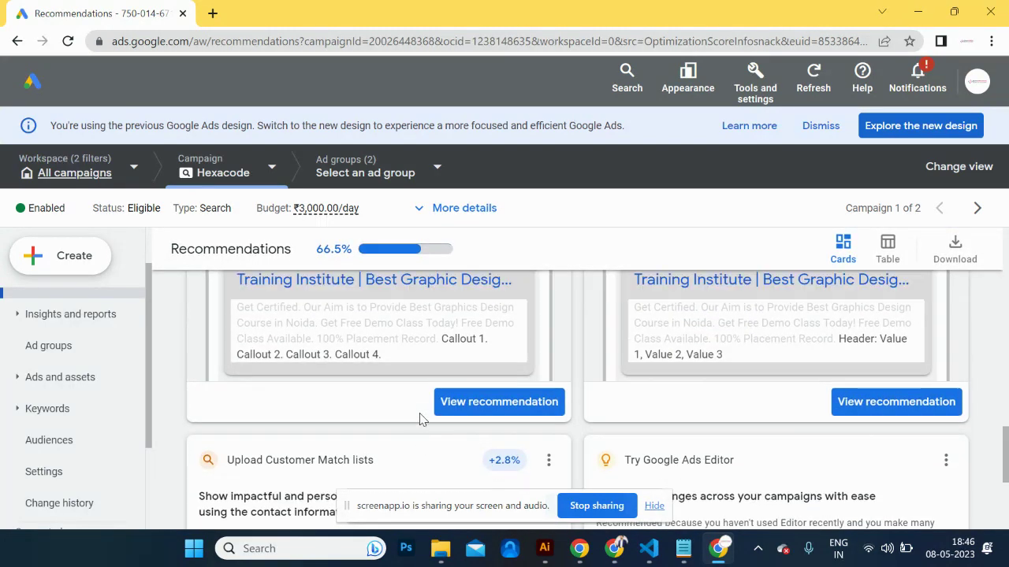
pyautogui.click(496, 424)
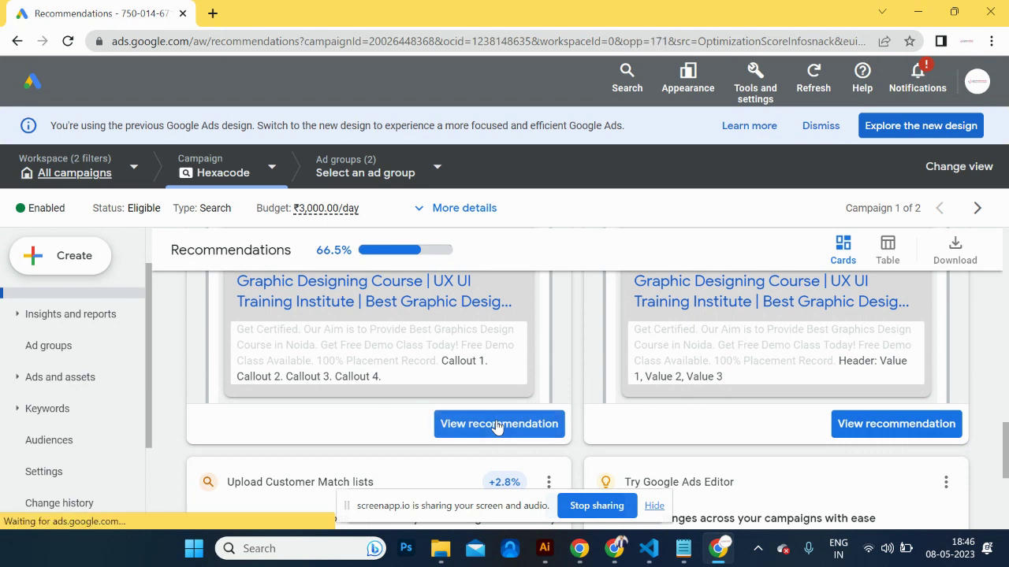
# Step: Select all four suggested callout assets for the Hexacode campaign
pyautogui.scroll(-4, 497, 425)
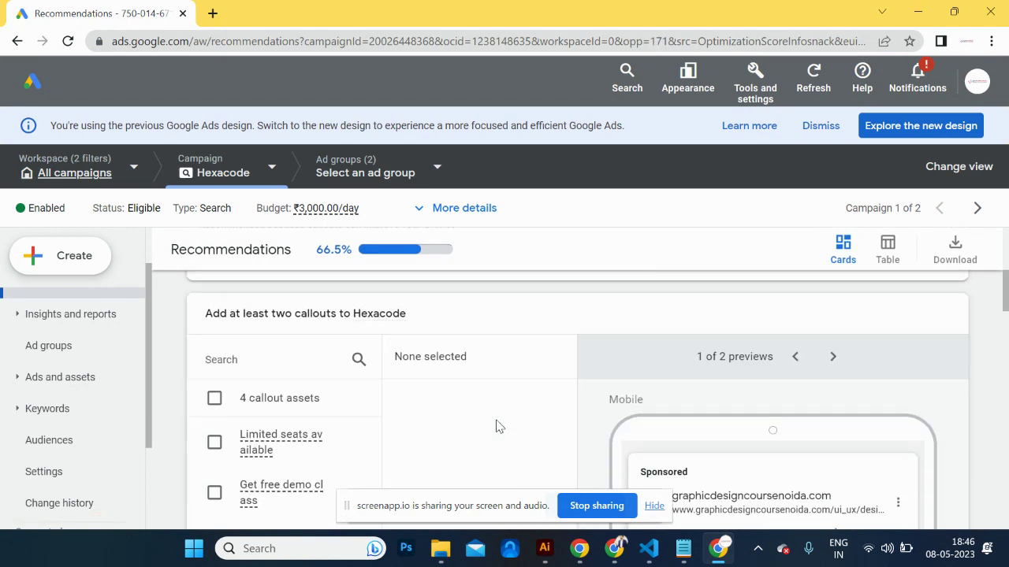
pyautogui.scroll(-1, 496, 427)
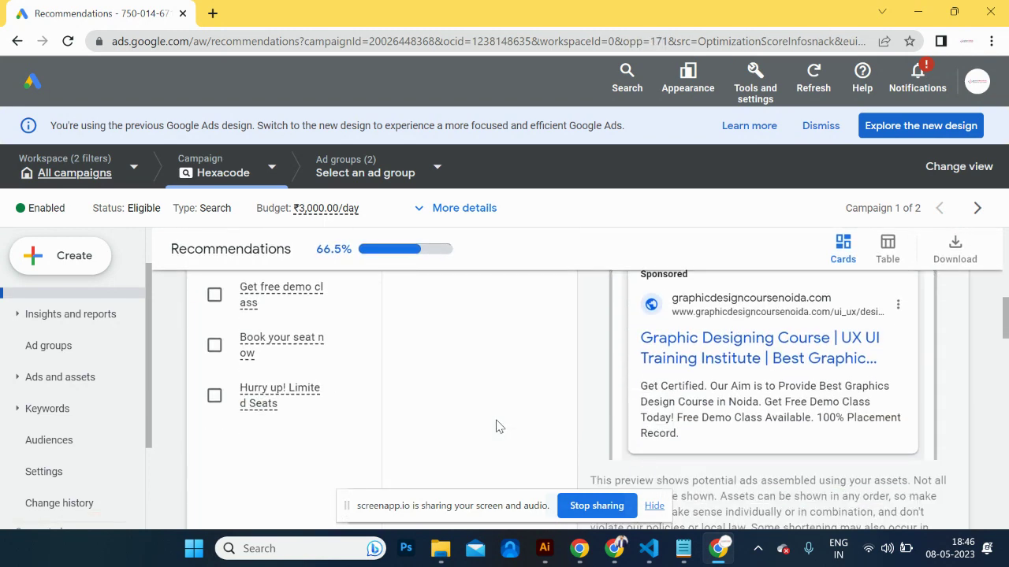
pyautogui.scroll(3, 496, 427)
pyautogui.scroll(-1, 496, 427)
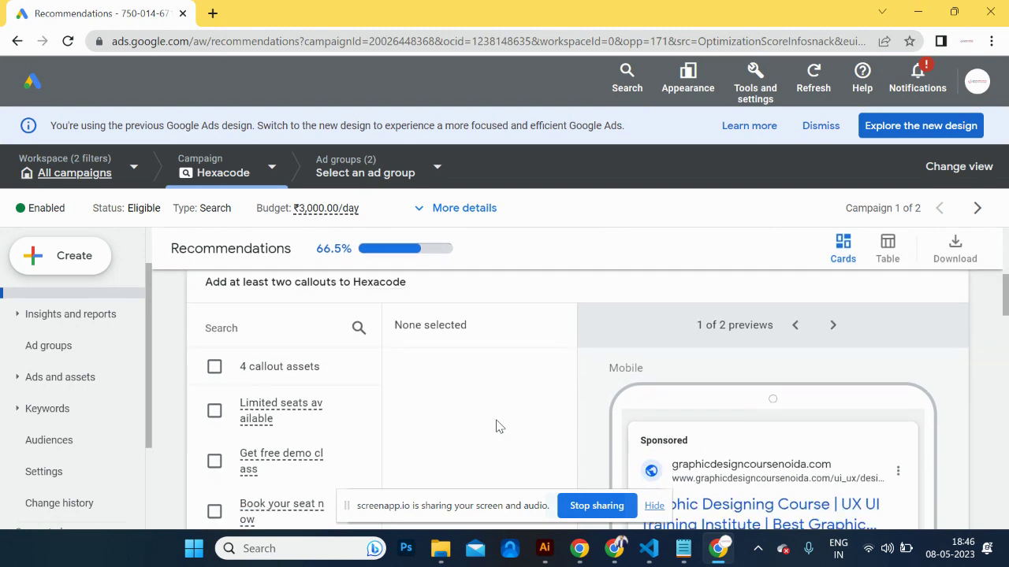
pyautogui.click(212, 362)
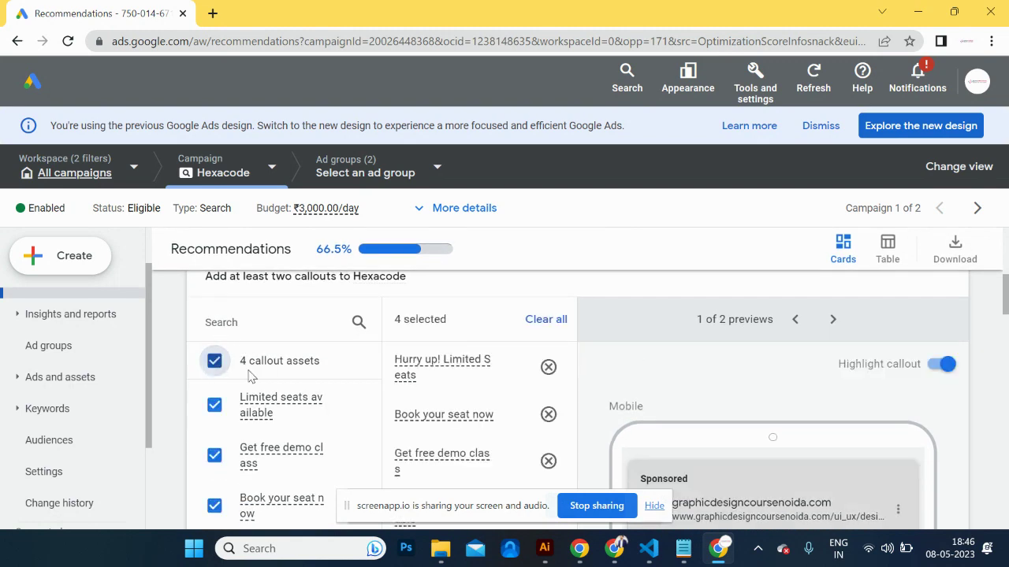
pyautogui.scroll(-1, 512, 414)
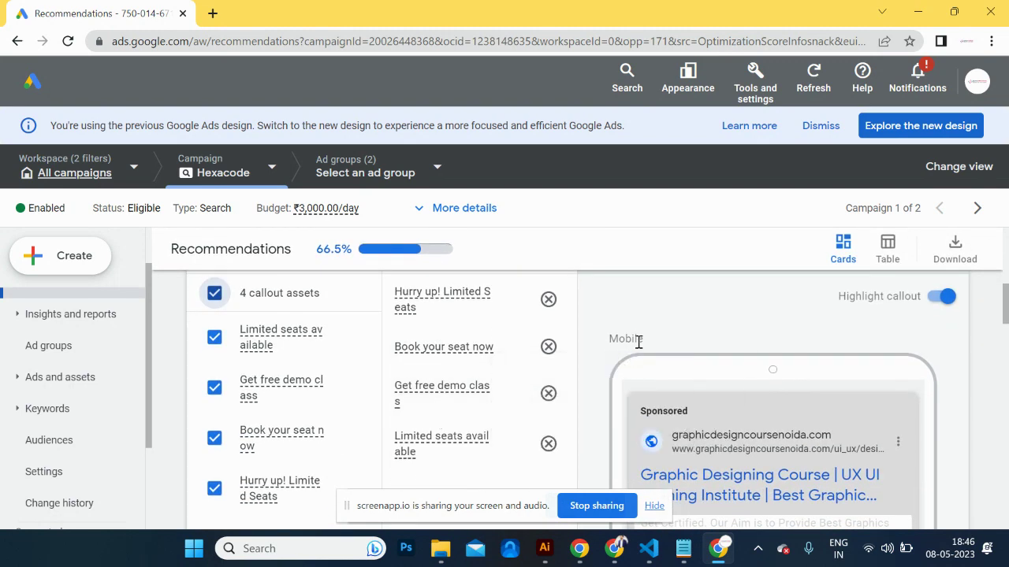
# Step: Check the ad preview with the four selected callouts and apply the callout recommendation to the Hexacode campaign
pyautogui.scroll(-2, 638, 347)
pyautogui.scroll(-1, 640, 349)
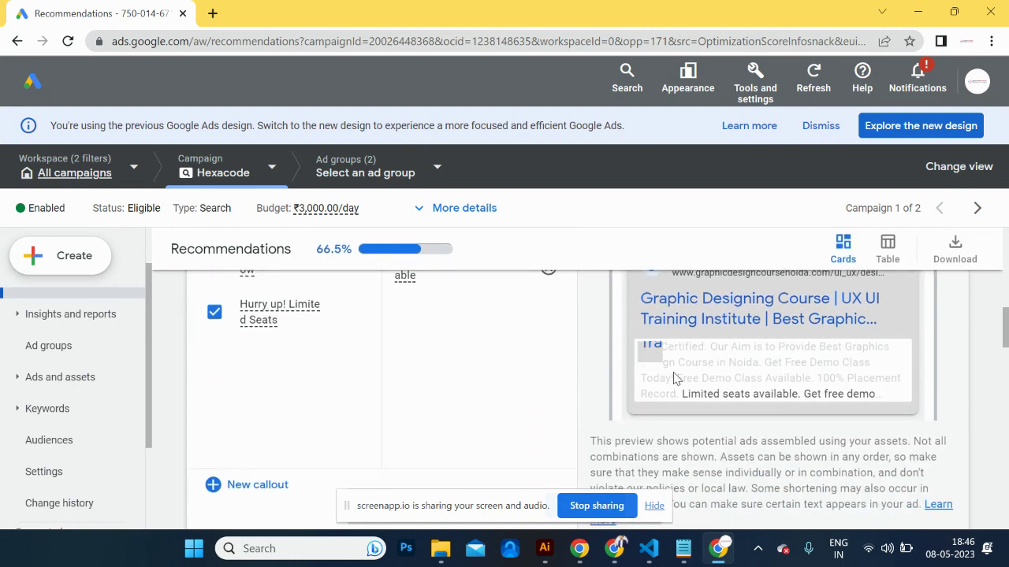
pyautogui.scroll(3, 673, 378)
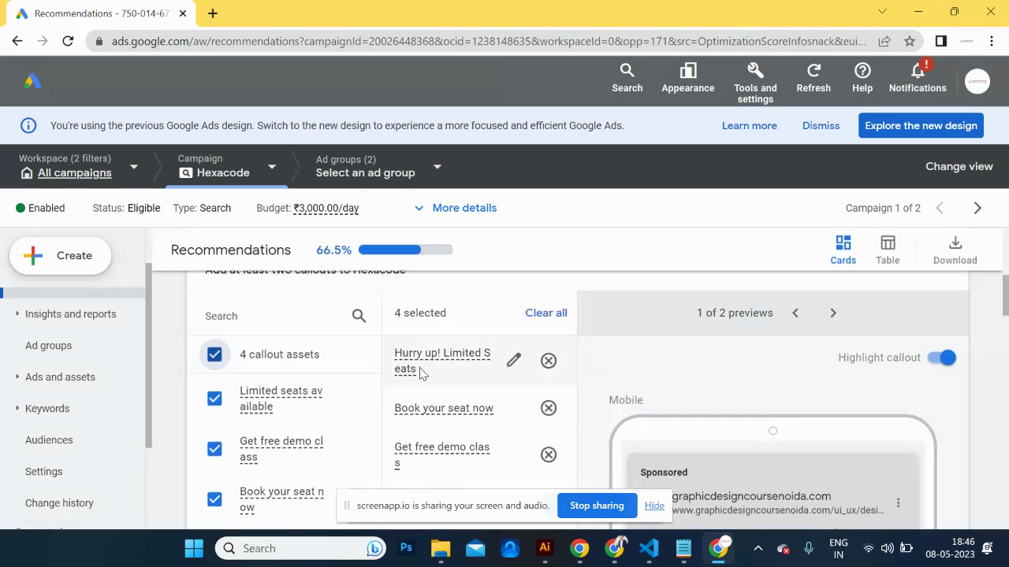
pyautogui.moveTo(429, 369)
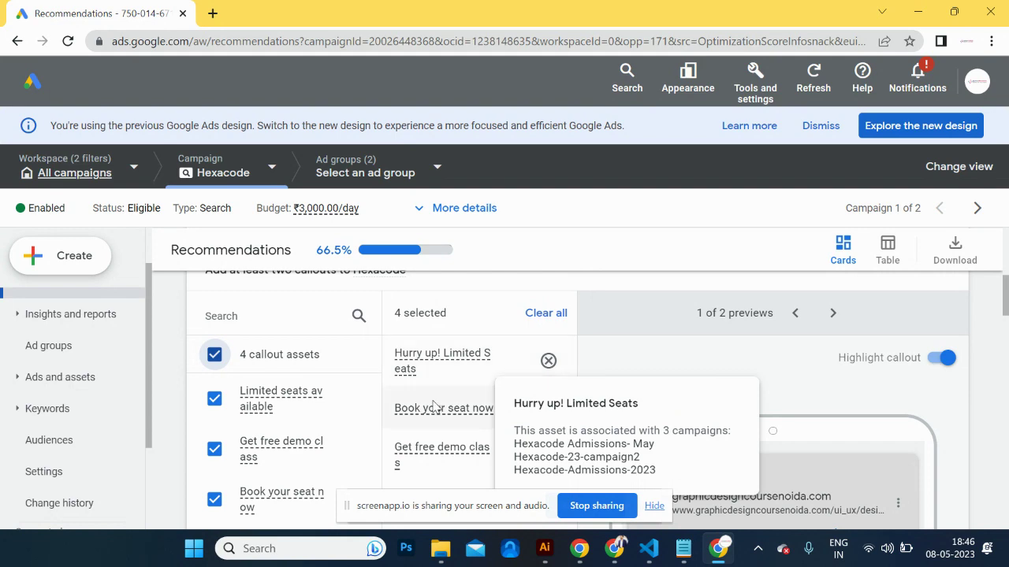
pyautogui.scroll(-1, 426, 400)
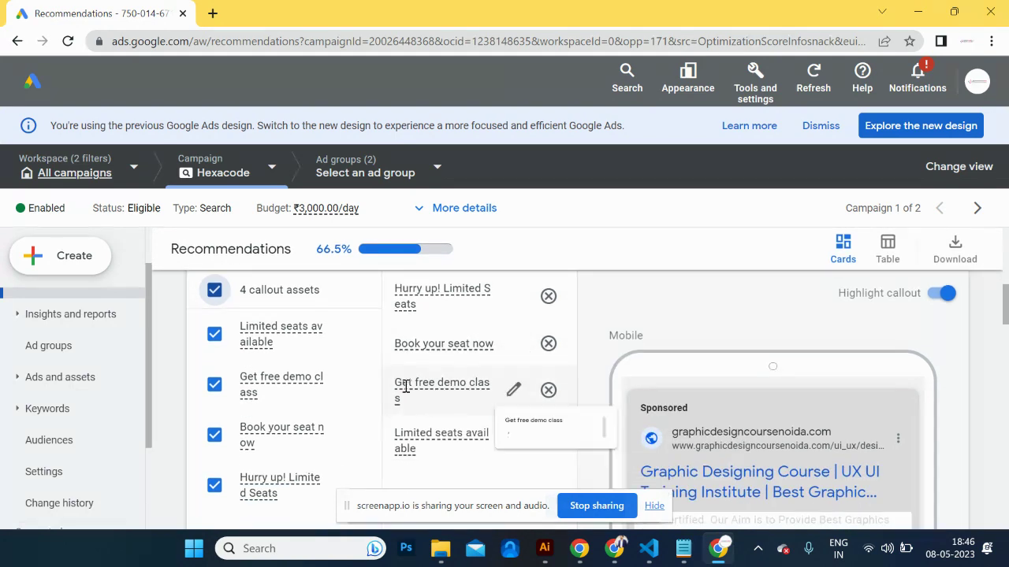
pyautogui.scroll(-1, 399, 468)
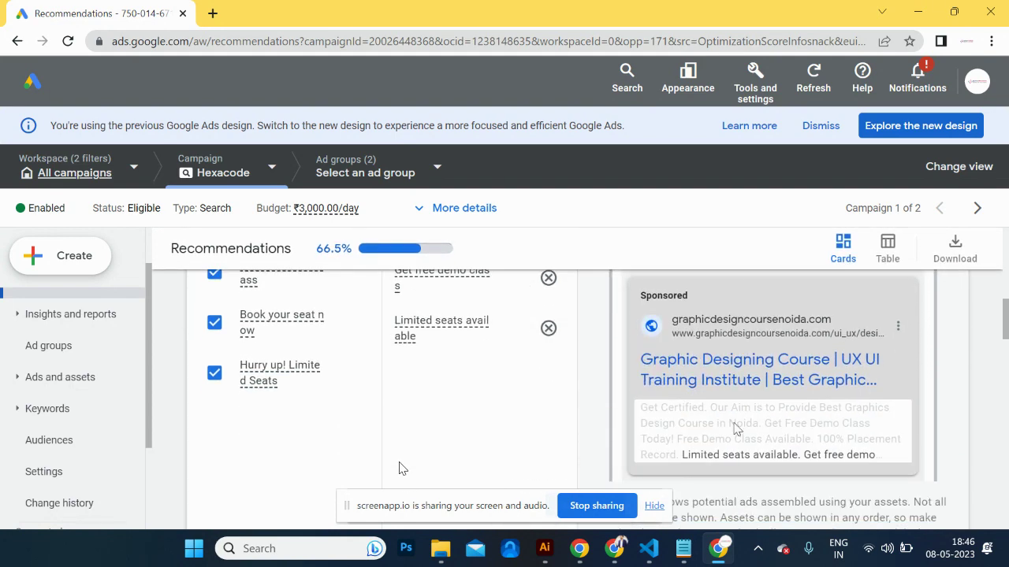
pyautogui.scroll(-3, 607, 430)
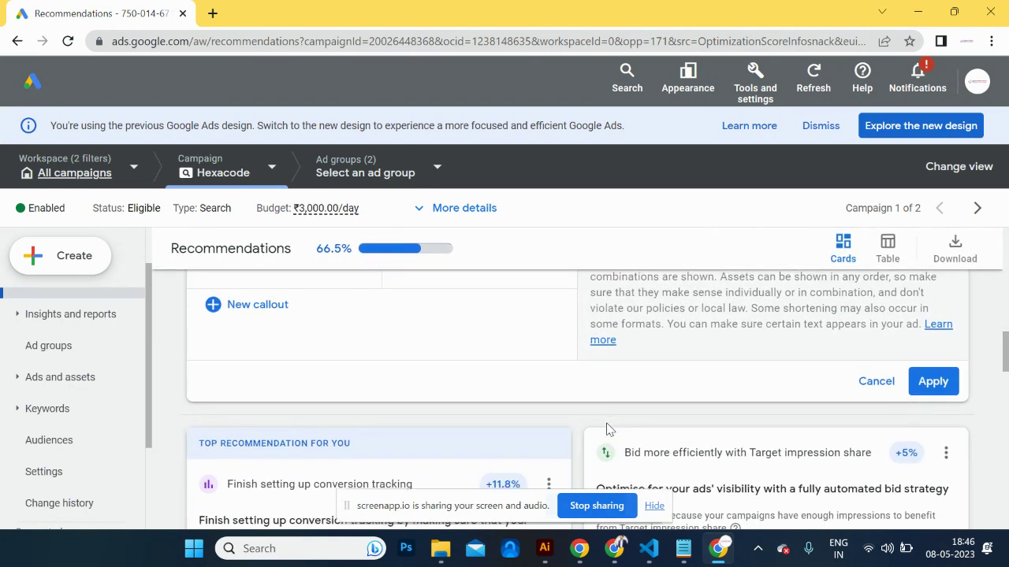
pyautogui.scroll(1, 607, 425)
pyautogui.click(930, 494)
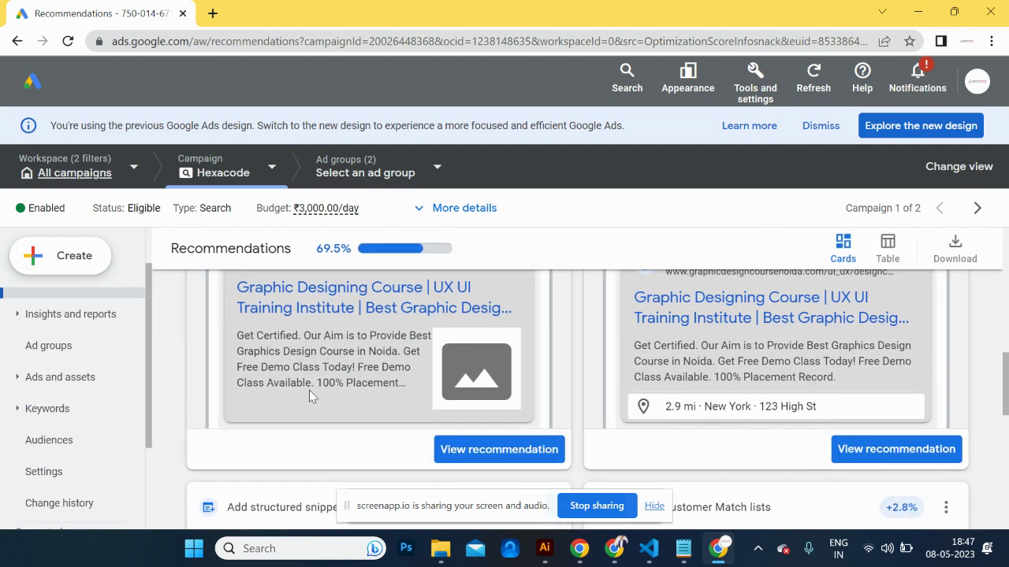
# Step: Open the recommendation for adding structured snippets to the ads and look over its header and value fields
pyautogui.scroll(-4, 295, 392)
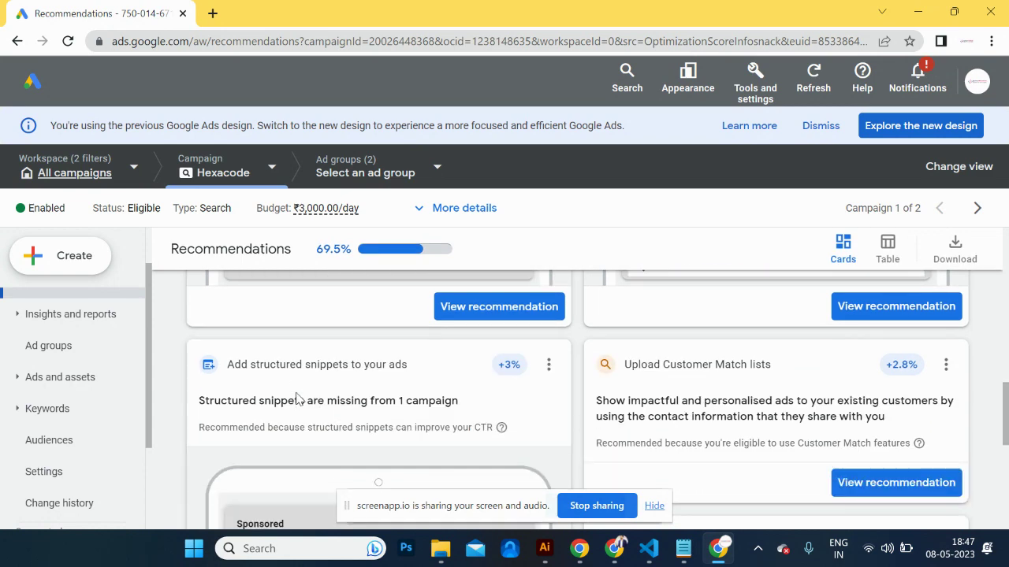
pyautogui.scroll(-2, 296, 392)
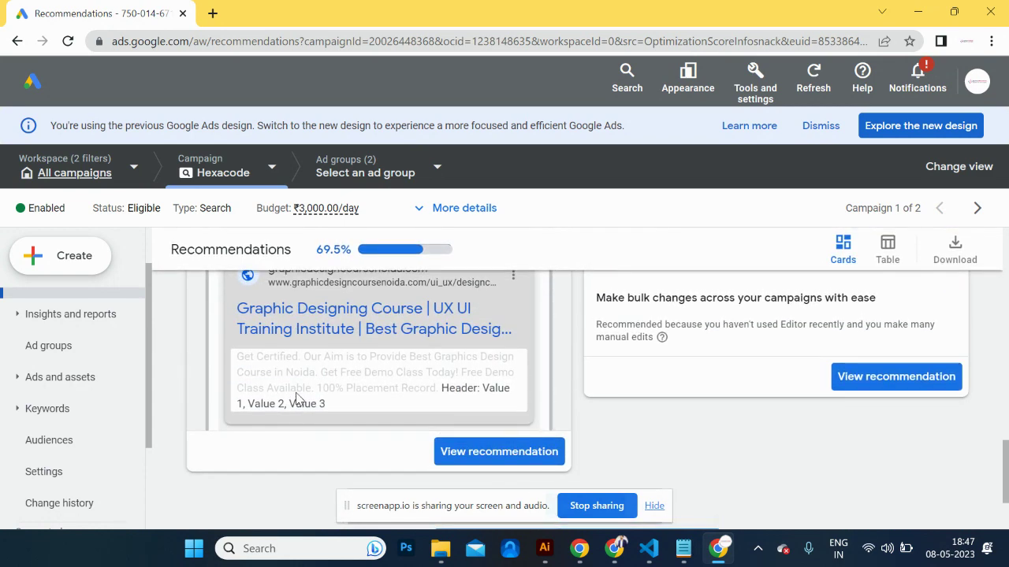
pyautogui.scroll(1, 297, 399)
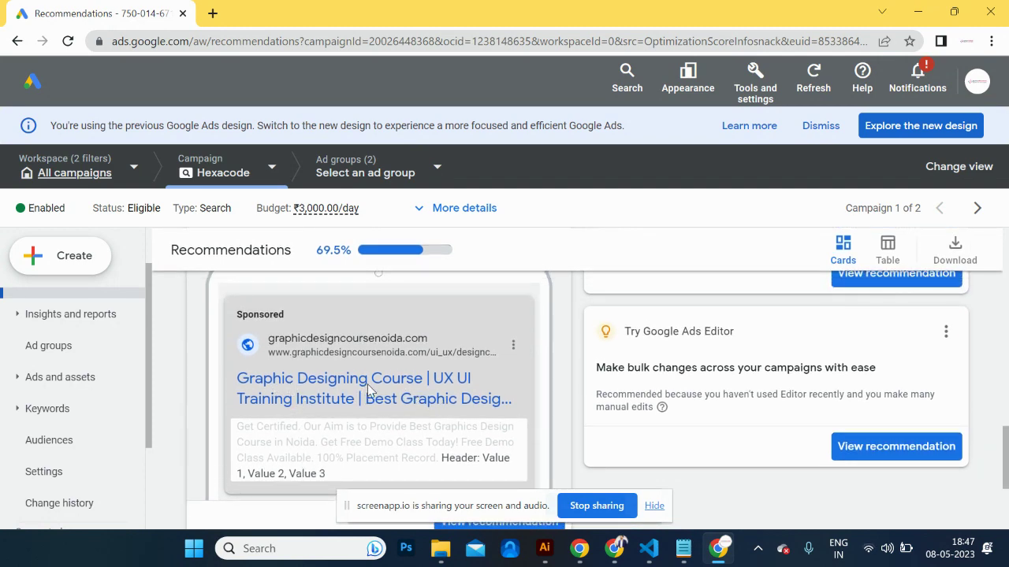
pyautogui.scroll(-1, 376, 428)
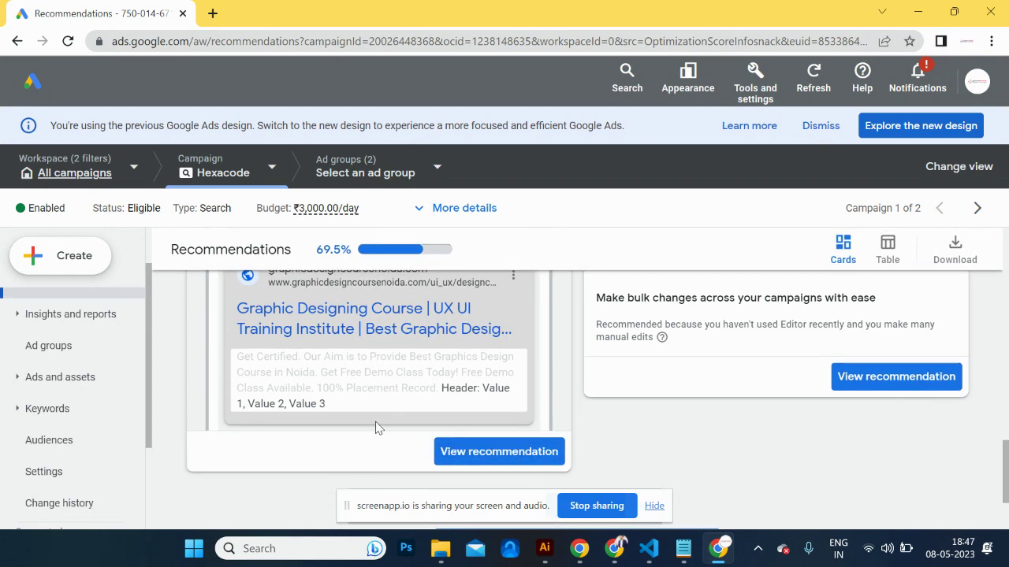
pyautogui.click(484, 455)
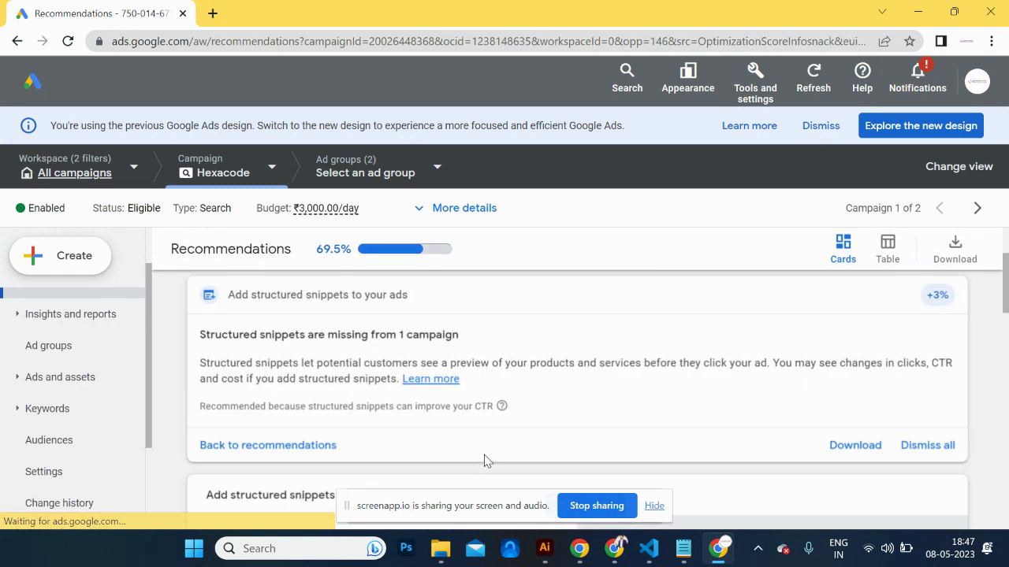
pyautogui.scroll(-2, 461, 450)
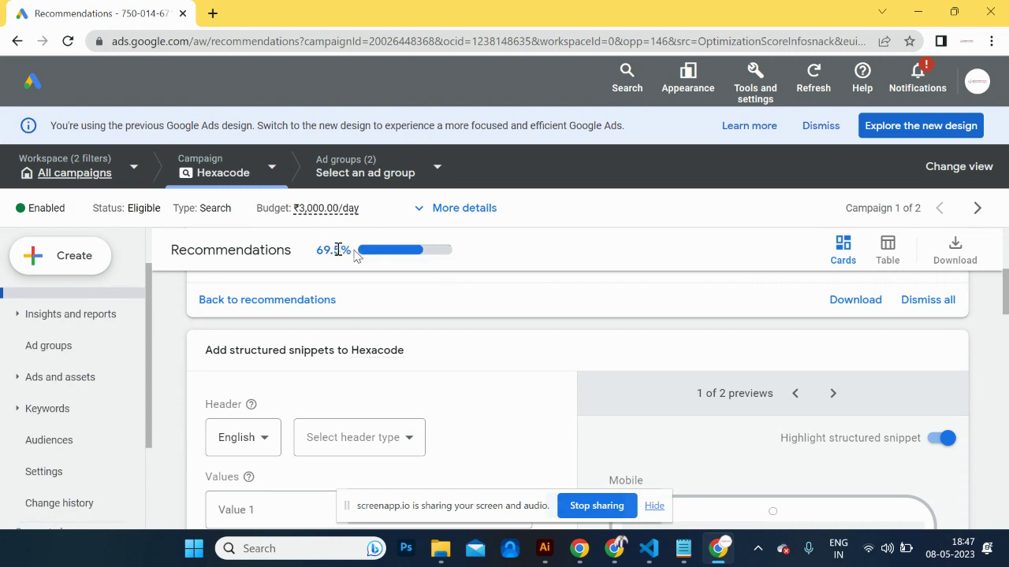
pyautogui.scroll(-3, 527, 351)
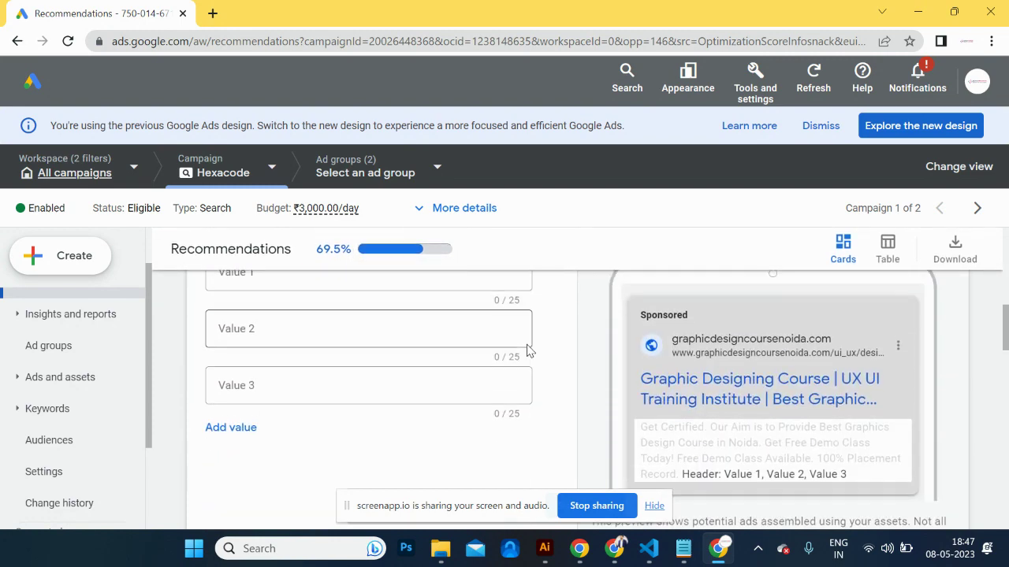
pyautogui.scroll(2, 529, 349)
pyautogui.scroll(2, 528, 350)
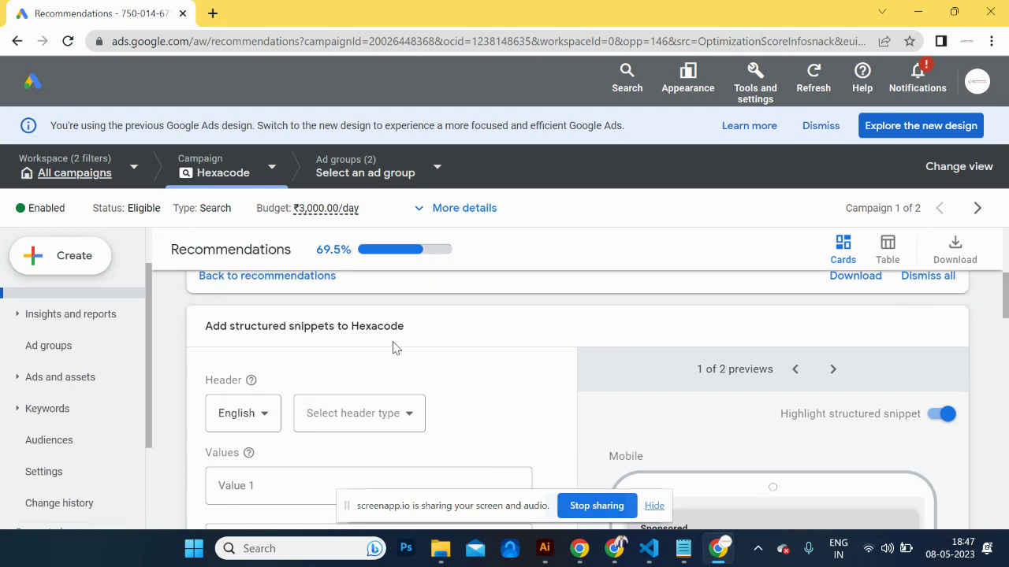
pyautogui.scroll(-2, 387, 352)
pyautogui.click(332, 360)
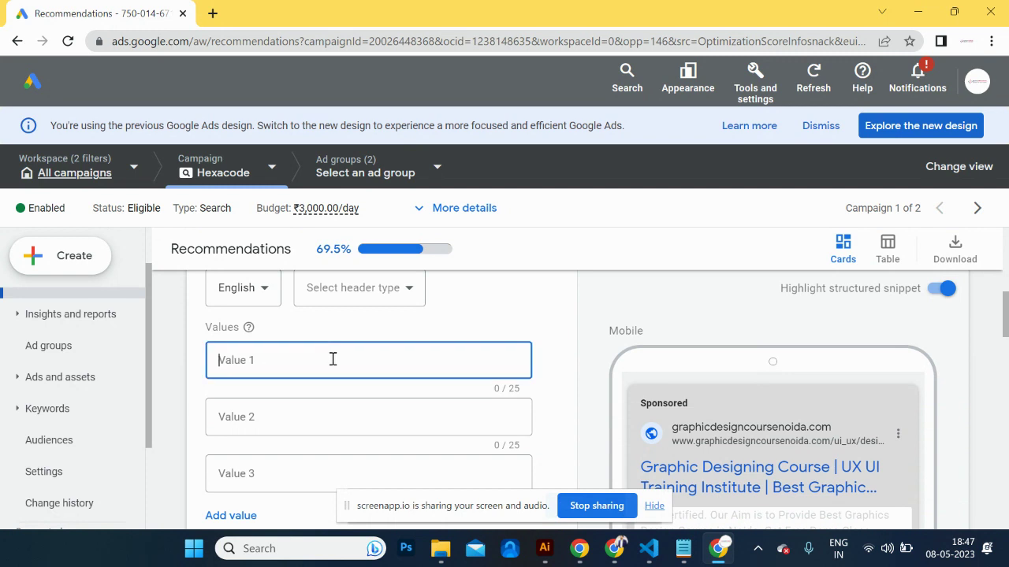
pyautogui.scroll(-2, 647, 371)
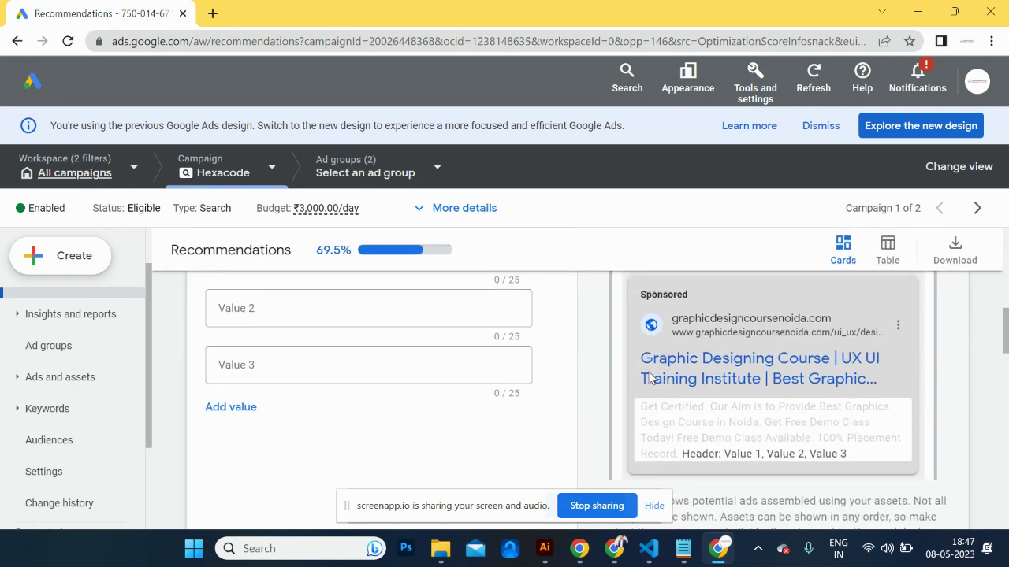
pyautogui.scroll(1, 537, 383)
pyautogui.write('graphic design')
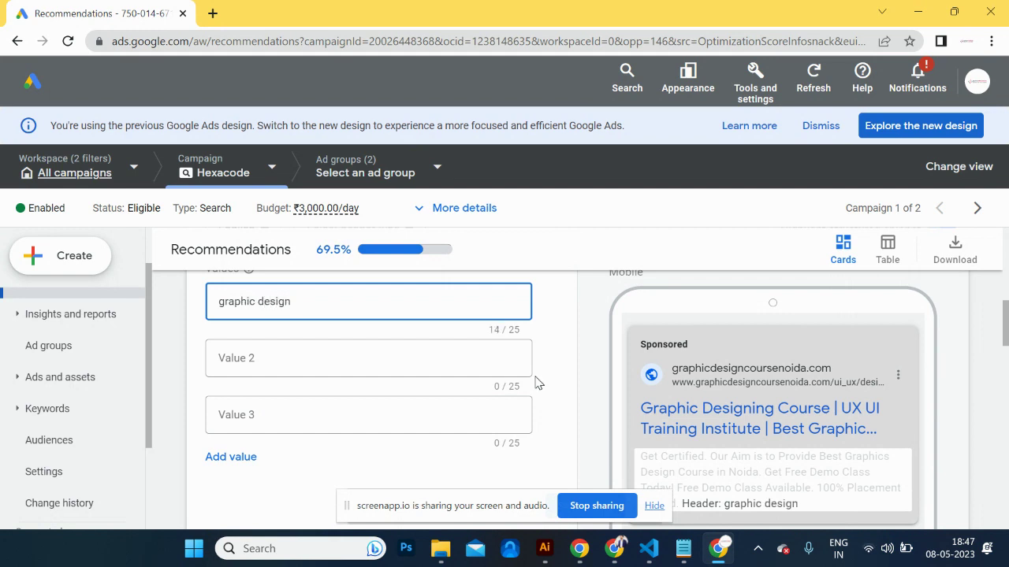
pyautogui.scroll(-1, 536, 383)
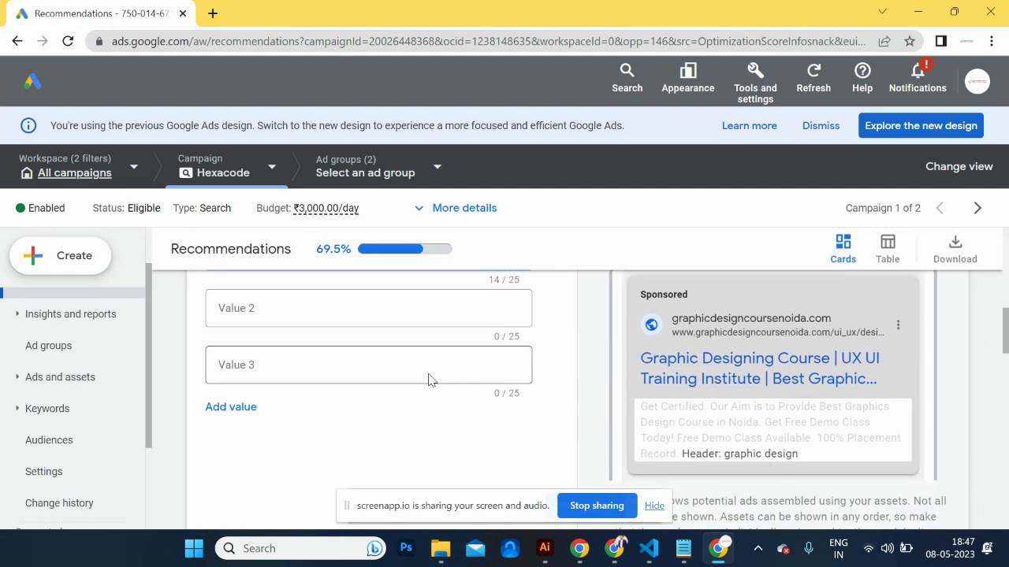
pyautogui.scroll(2, 405, 342)
pyautogui.hotkey('ctrl', 'a')
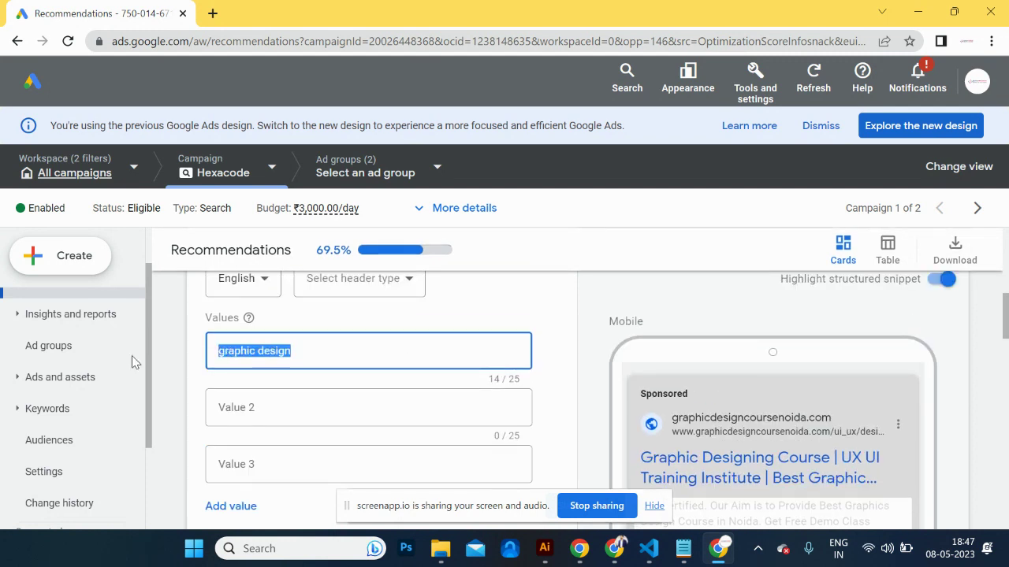
pyautogui.press('BackSpace')
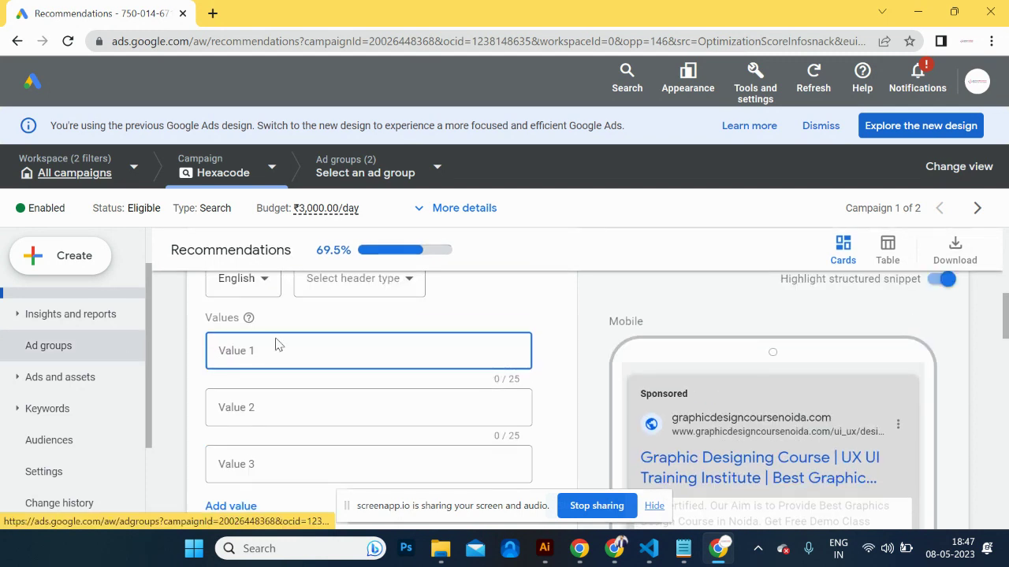
# Step: Set the structured snippet header type to Destinations and enter India and Noida as the first two values
pyautogui.click(386, 288)
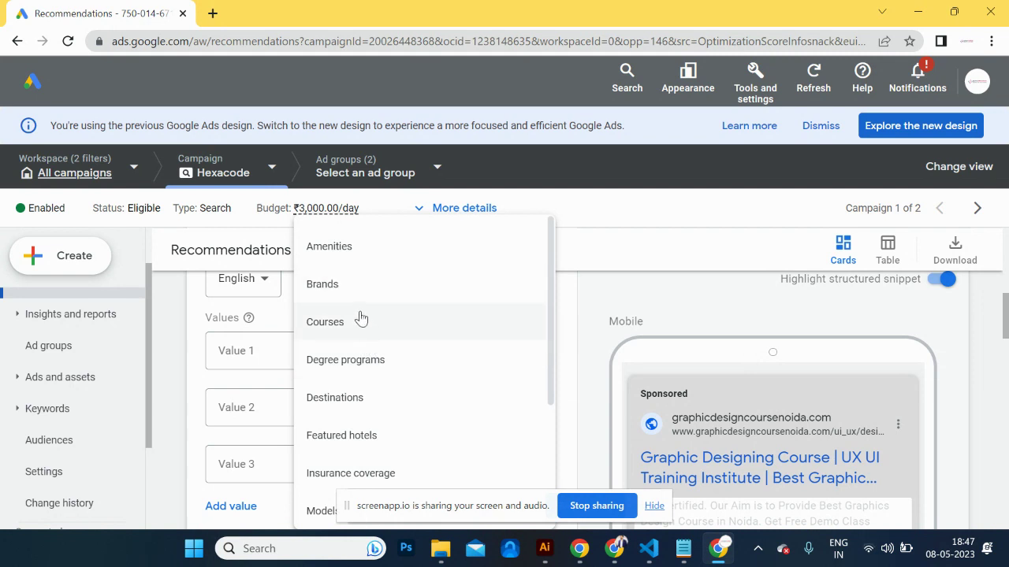
pyautogui.click(364, 398)
pyautogui.click(394, 356)
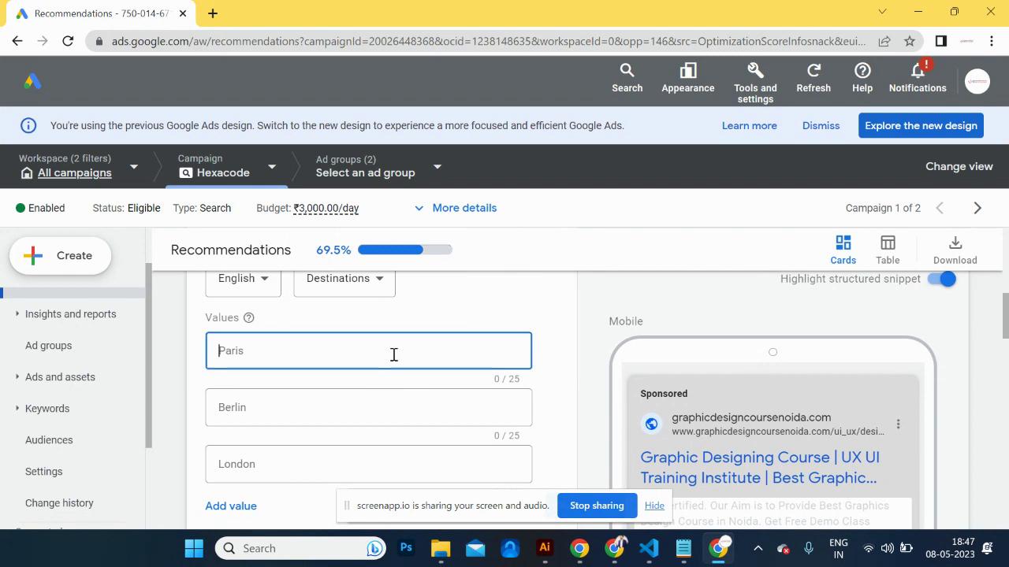
pyautogui.write('India')
pyautogui.click(295, 405)
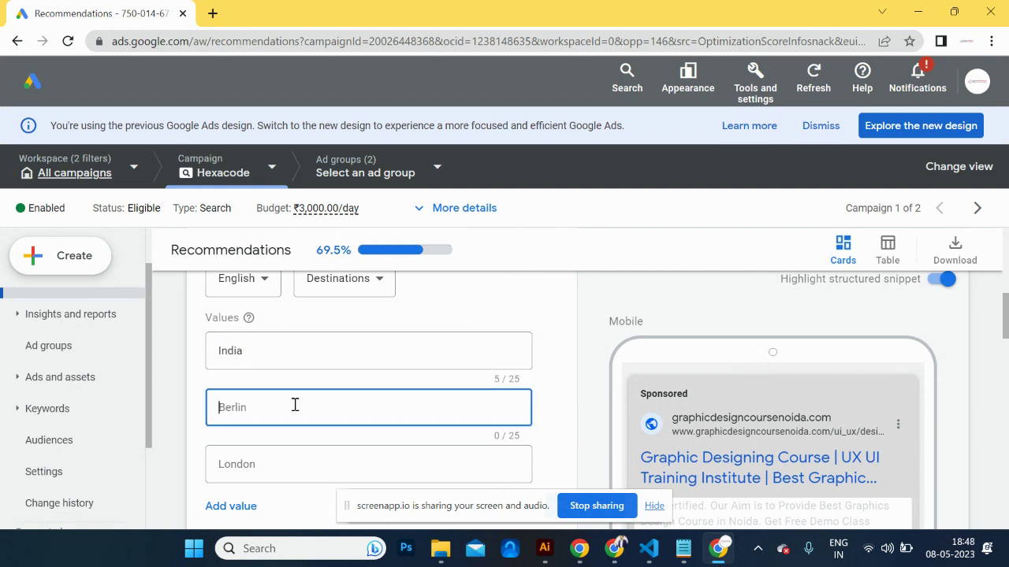
pyautogui.write('Noida')
pyautogui.scroll(-2, 404, 446)
pyautogui.scroll(1, 404, 446)
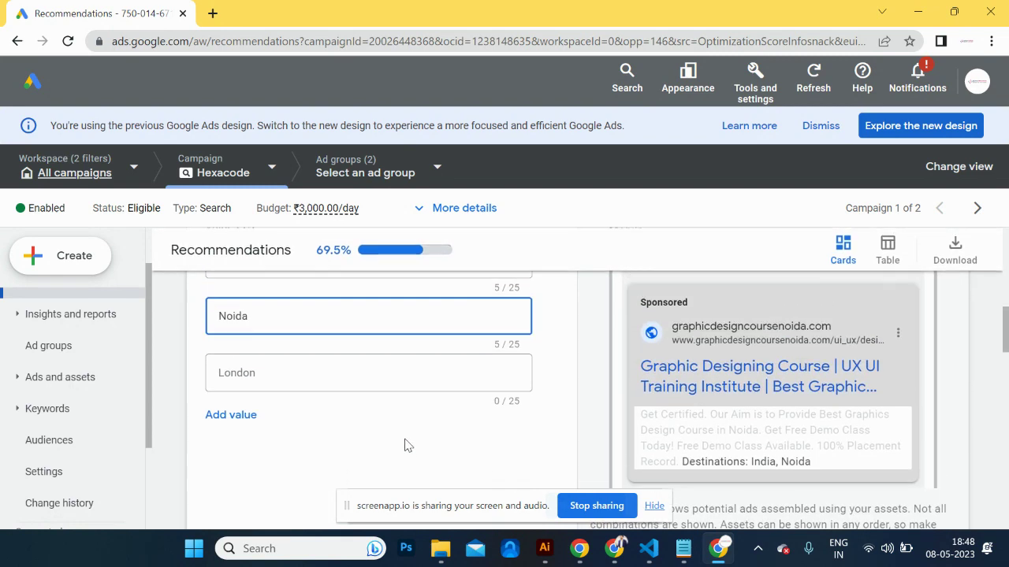
# Step: Swap the two destination values so that Noida comes first and India second
pyautogui.scroll(2, 404, 446)
pyautogui.doubleClick(279, 385)
pyautogui.write('Noida')
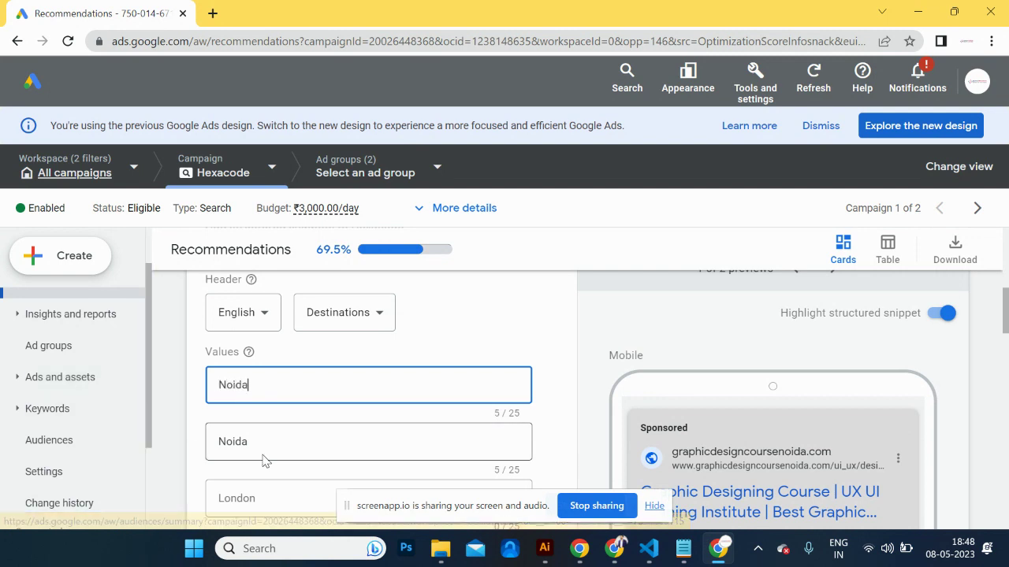
pyautogui.click(263, 443)
pyautogui.moveTo(263, 444); pyautogui.dragTo(47, 447)
pyautogui.write('India')
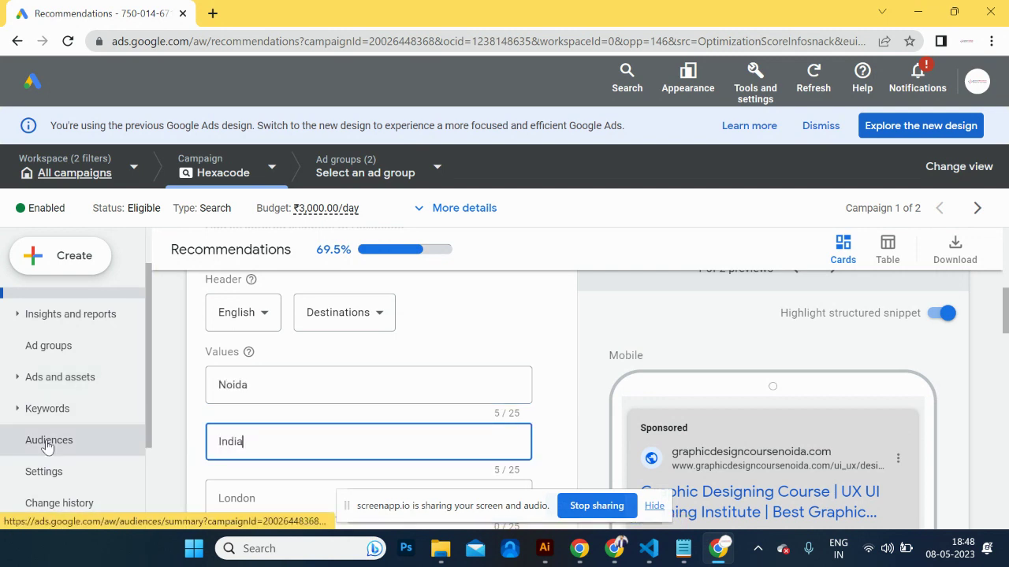
# Step: Review the ad preview with the destination snippets, the campaign optimisation score and the remaining recommendations
pyautogui.scroll(-3, 360, 445)
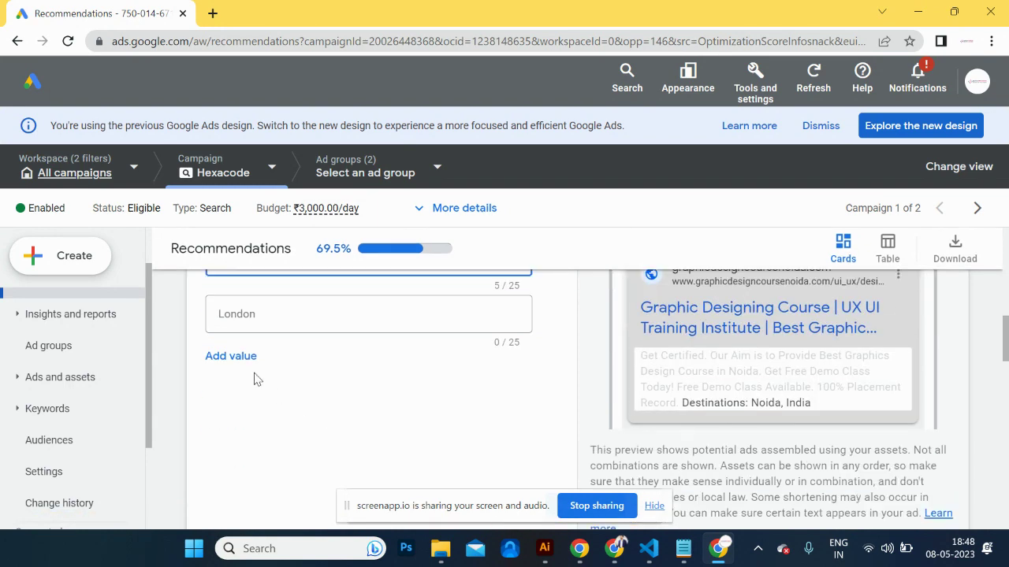
pyautogui.scroll(-5, 439, 404)
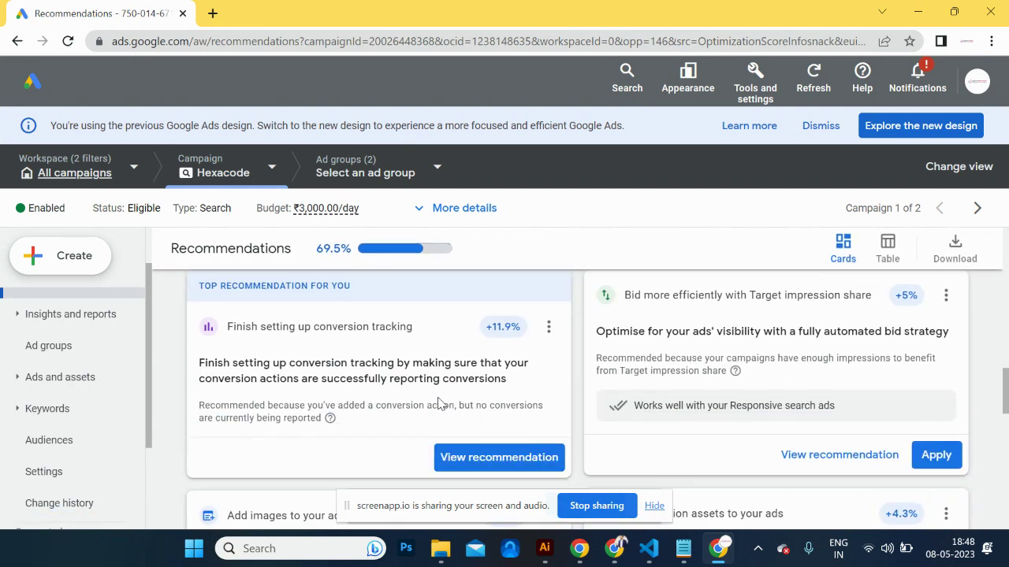
pyautogui.scroll(8, 480, 364)
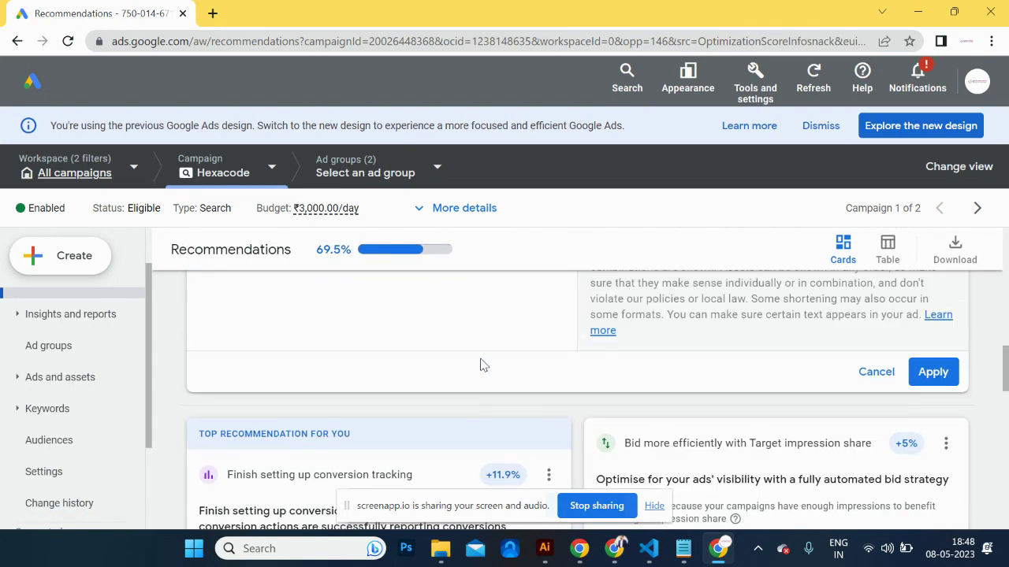
pyautogui.scroll(3, 482, 364)
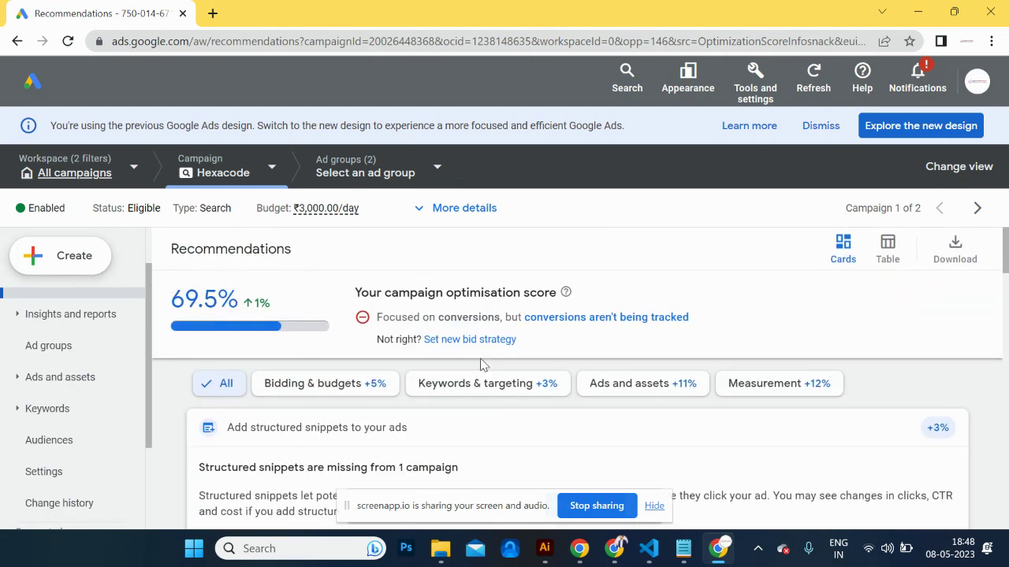
pyautogui.scroll(-6, 483, 364)
pyautogui.scroll(6, 483, 364)
pyautogui.scroll(-10, 420, 366)
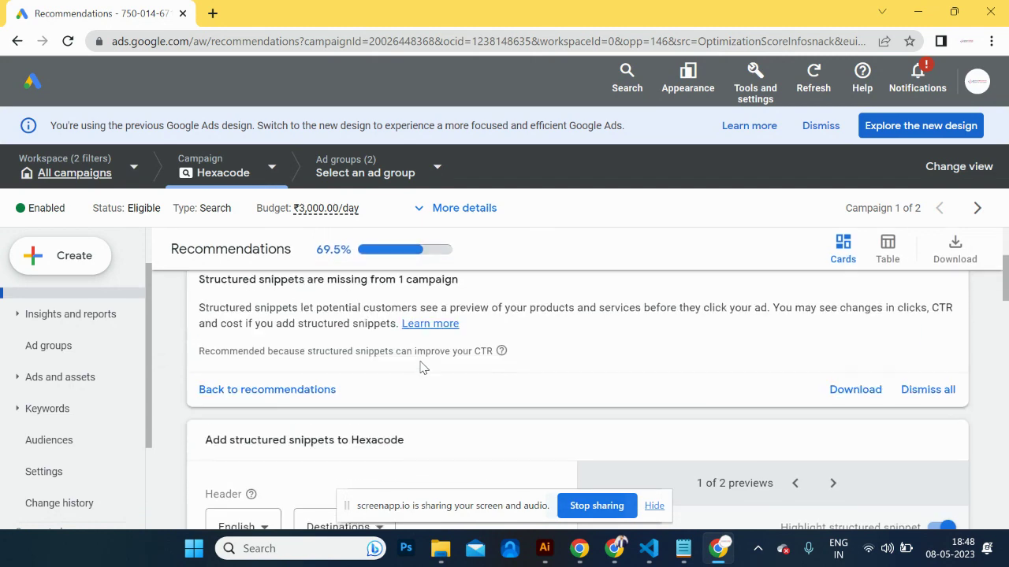
pyautogui.scroll(5, 420, 367)
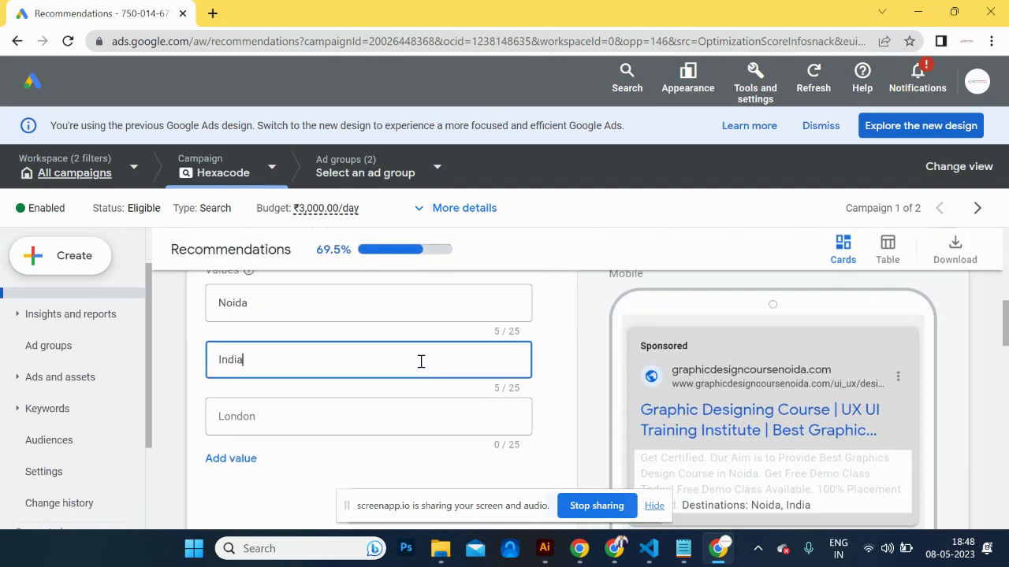
pyautogui.scroll(-3, 420, 367)
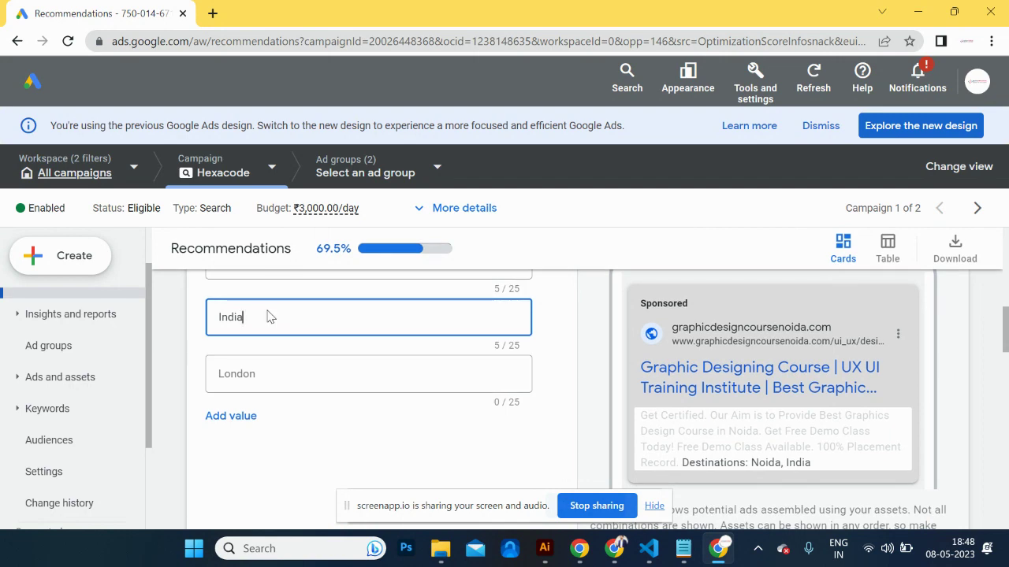
pyautogui.scroll(-6, 292, 390)
pyautogui.scroll(-1, 292, 388)
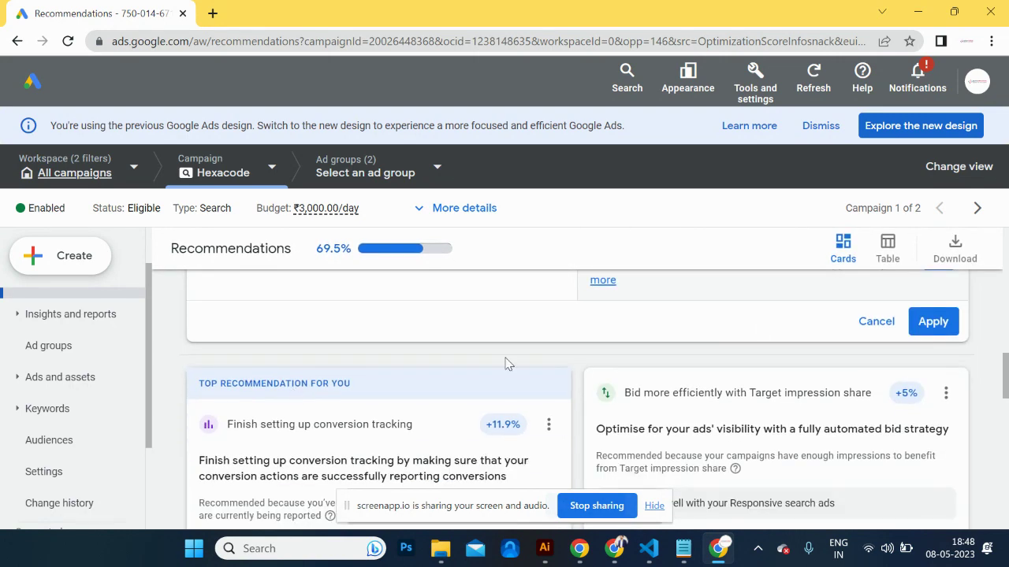
# Step: Try to apply the structured snippets recommendation with the Destinations values Noida and India to the Hexacode campaign
pyautogui.scroll(4, 792, 335)
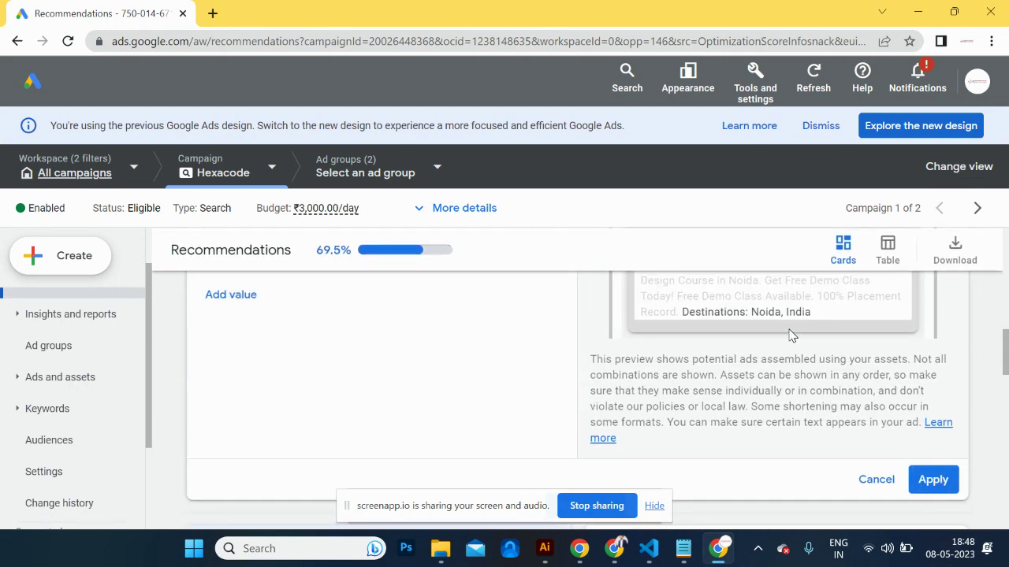
pyautogui.click(938, 483)
pyautogui.click(938, 483)
pyautogui.scroll(-3, 686, 392)
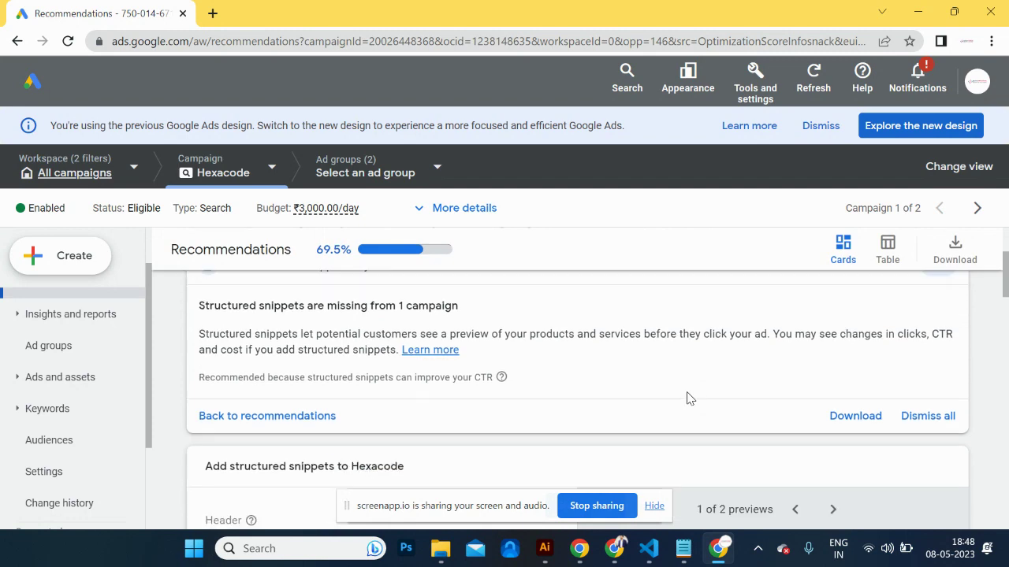
# Step: Review the Hexacode campaign's optimisation score and the recommendation categories
pyautogui.scroll(5, 686, 398)
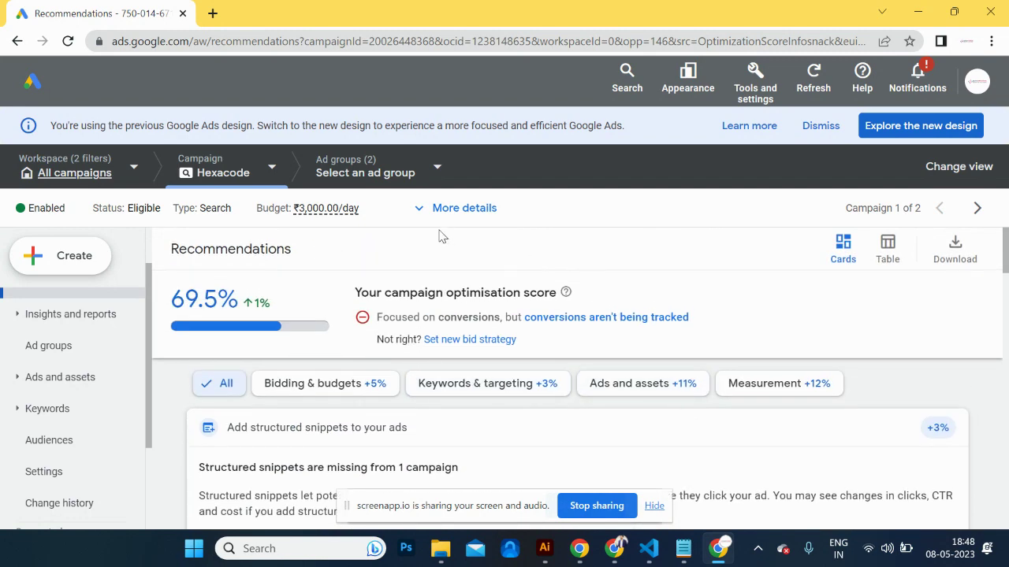
pyautogui.moveTo(310, 220)
pyautogui.scroll(-1, 293, 277)
pyautogui.scroll(1, 379, 306)
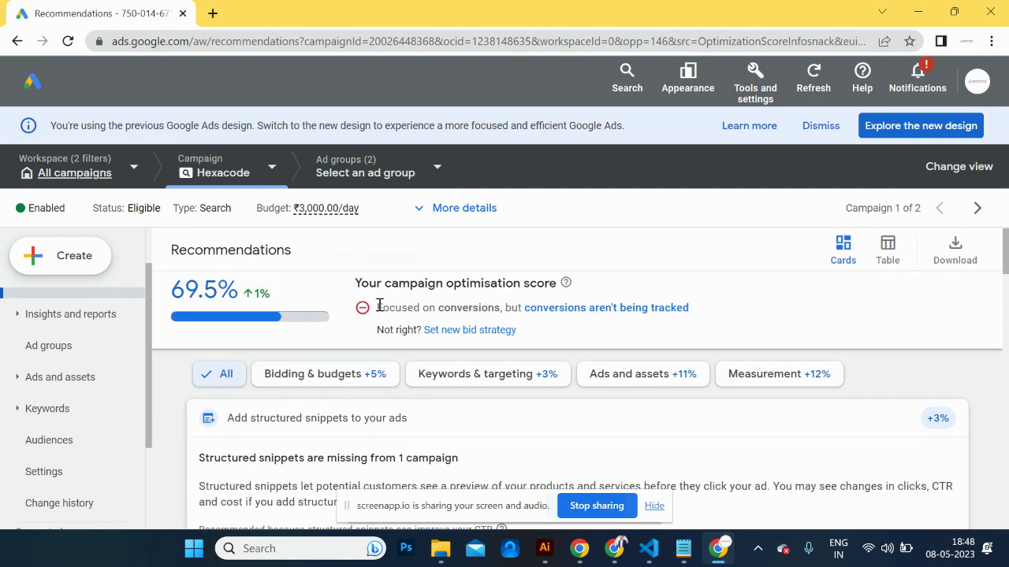
pyautogui.scroll(-1, 484, 341)
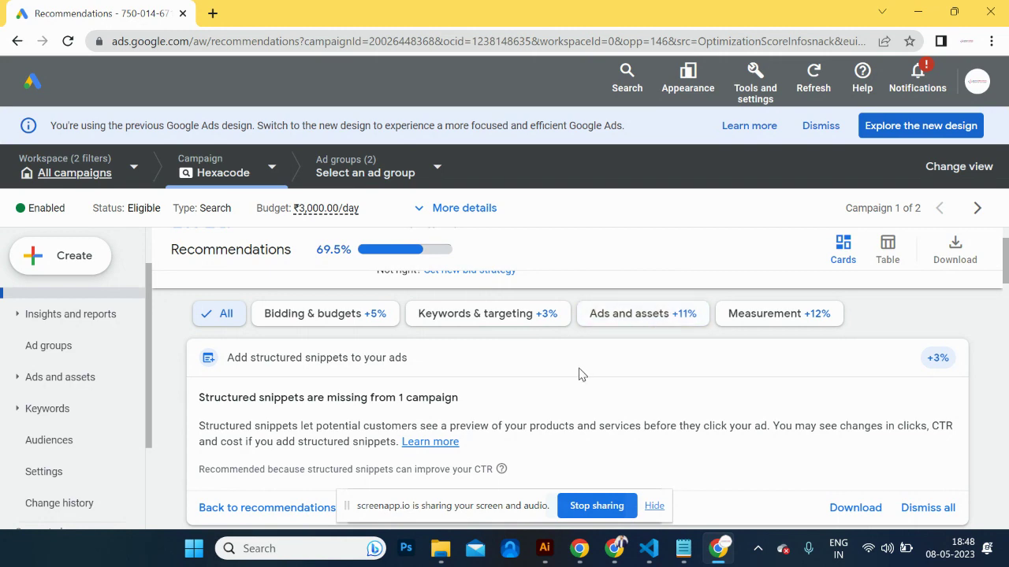
# Step: Apply the structured snippets to the campaign once more and return to the overview of all campaigns
pyautogui.scroll(-10, 579, 375)
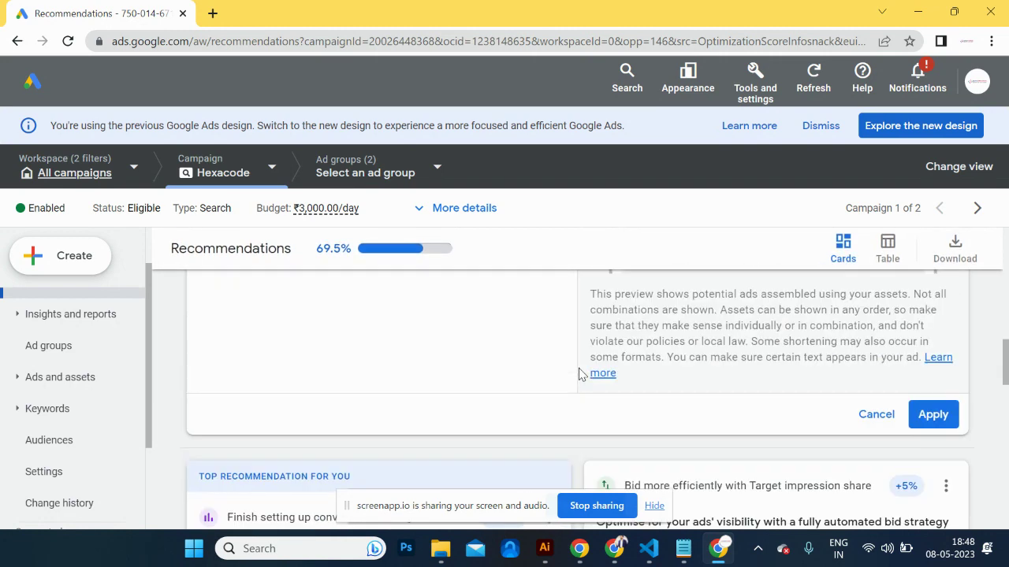
pyautogui.scroll(-1, 578, 374)
pyautogui.click(930, 329)
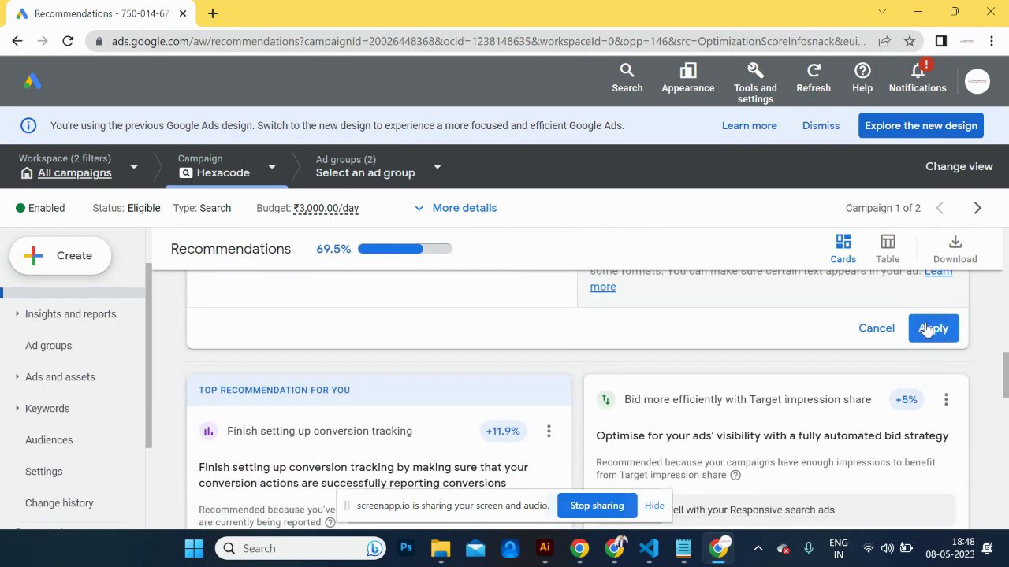
pyautogui.scroll(3, 662, 369)
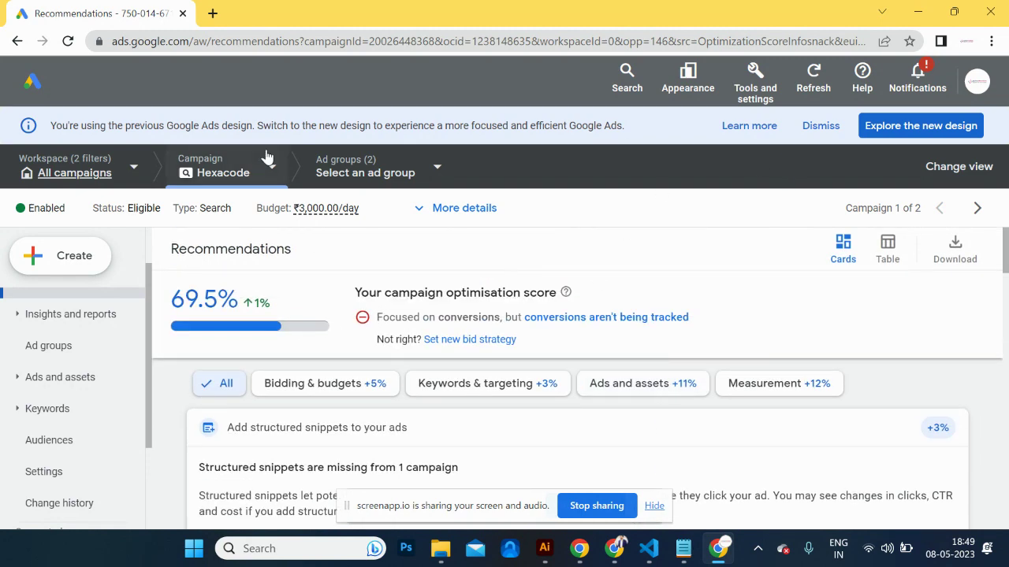
pyautogui.click(32, 85)
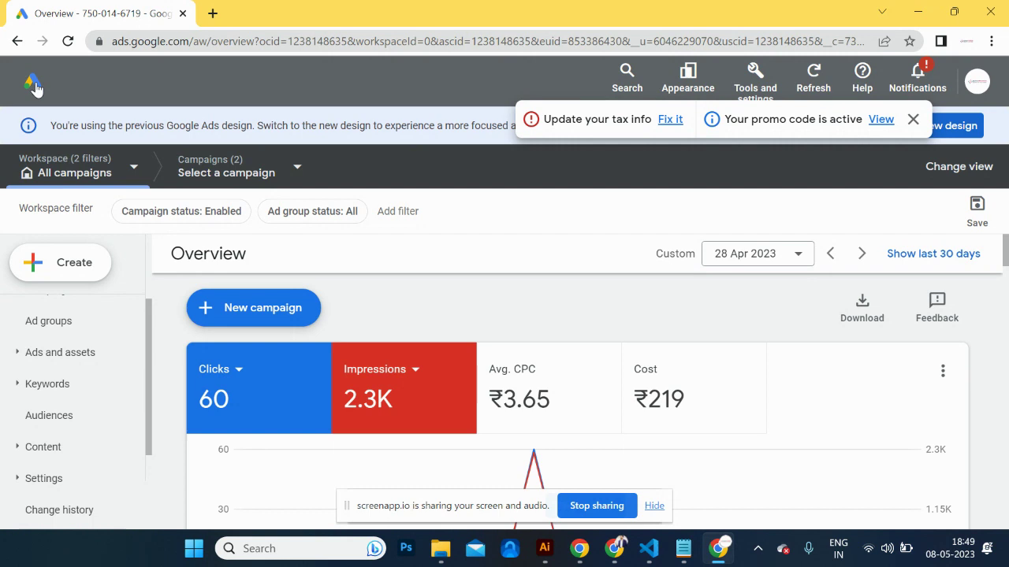
pyautogui.hotkey('alt', 'Tab')
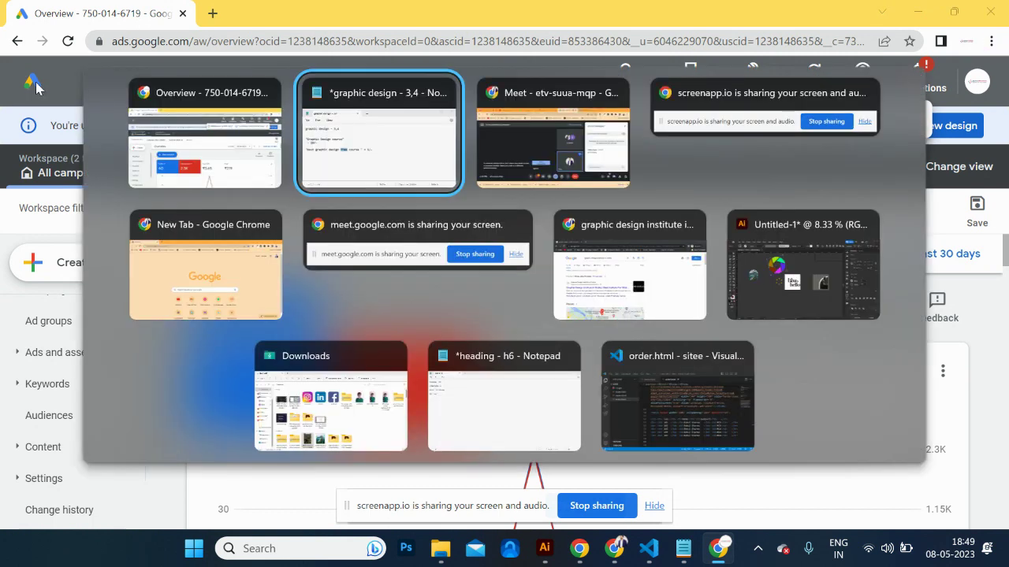
pyautogui.press('Tab')
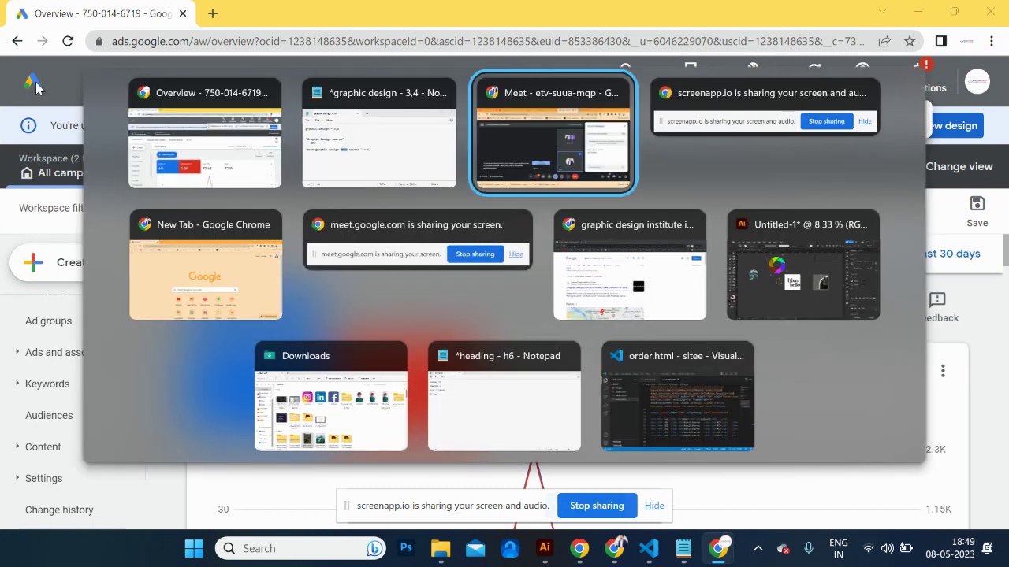
pyautogui.press('Tab')
pyautogui.press('Tab')
pyautogui.press('Tab')
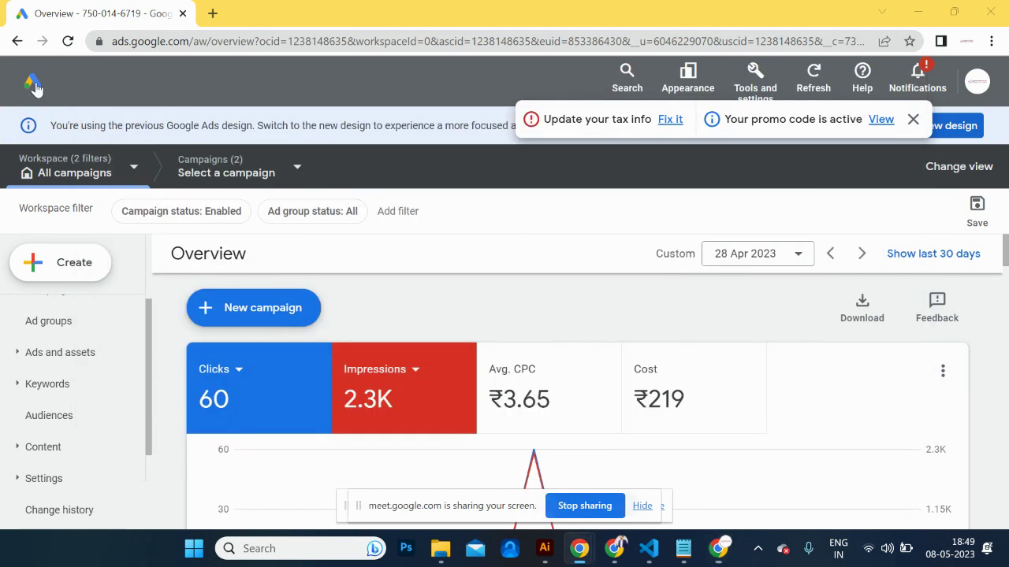
pyautogui.hotkey('alt', 'Tab')
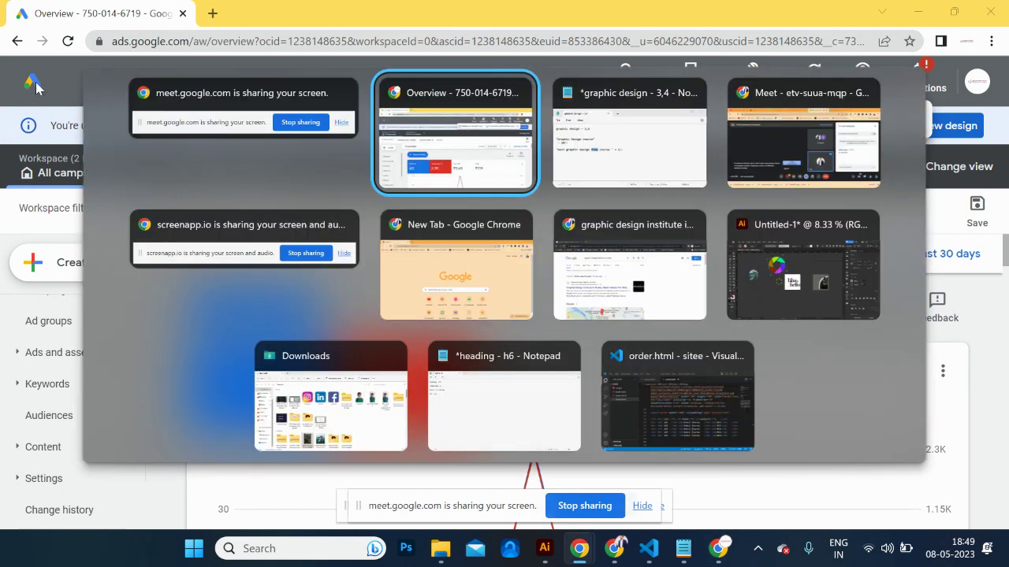
pyautogui.hotkey('alt', 'Tab')
pyautogui.press('Tab')
pyautogui.press('Tab')
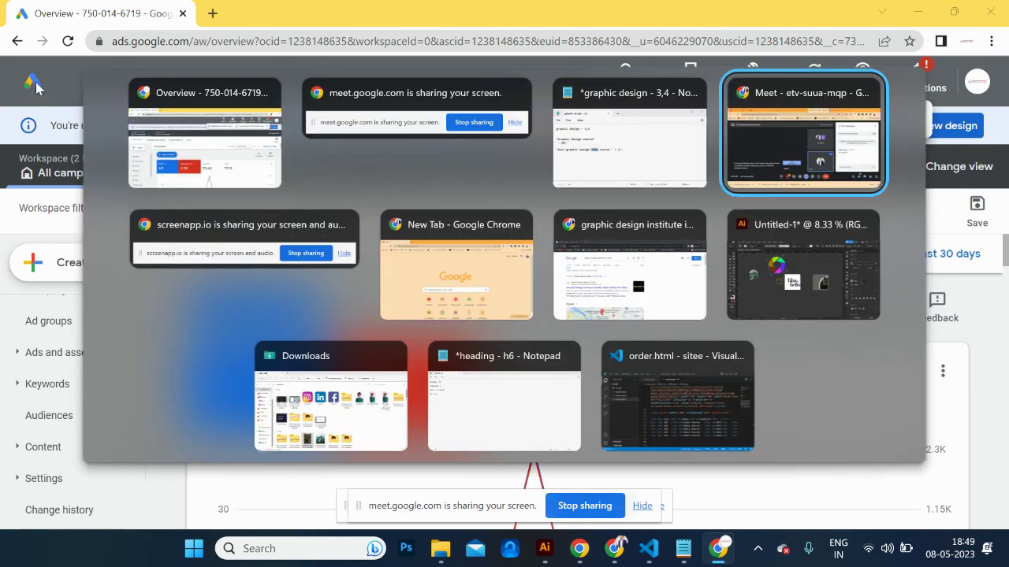
pyautogui.press('Tab')
pyautogui.press('Tab')
pyautogui.press('Tab')
pyautogui.press('Tab')
pyautogui.press('Tab')
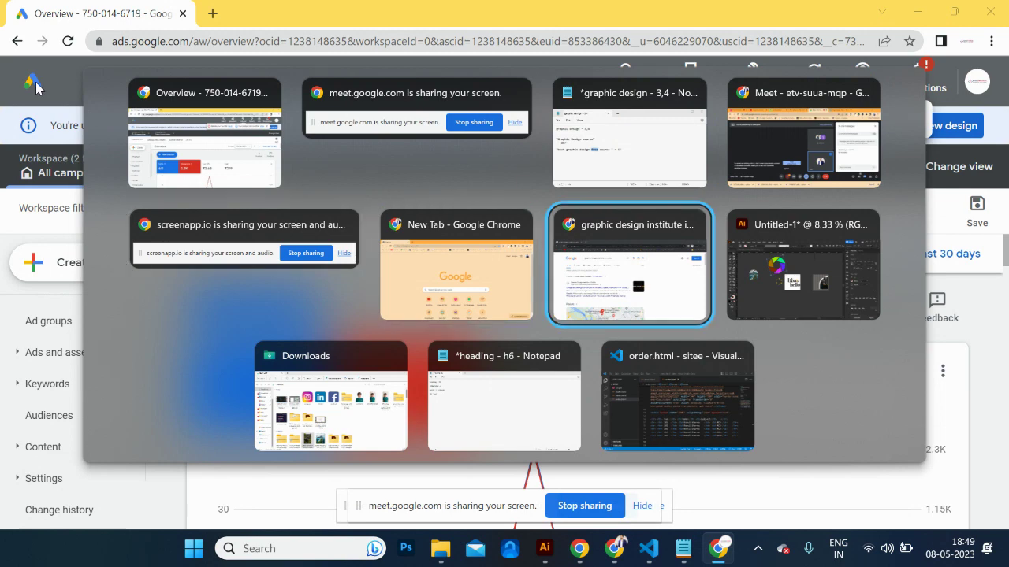
pyautogui.press('Tab')
pyautogui.press('Tab')
pyautogui.press('Tab')
pyautogui.press('Tab')
pyautogui.press('Tab')
pyautogui.press('Tab')
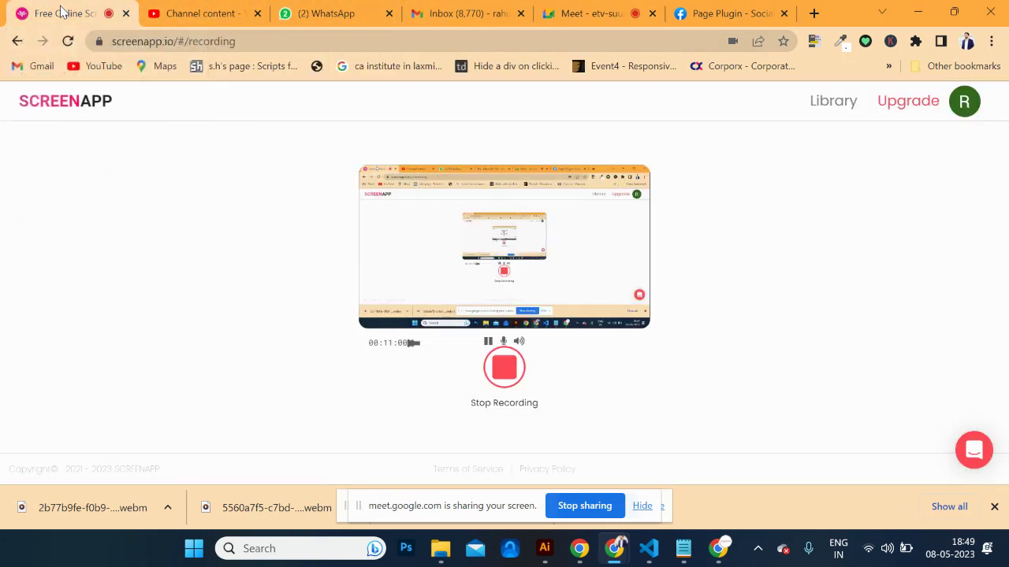
pyautogui.click(96, 17)
pyautogui.click(487, 342)
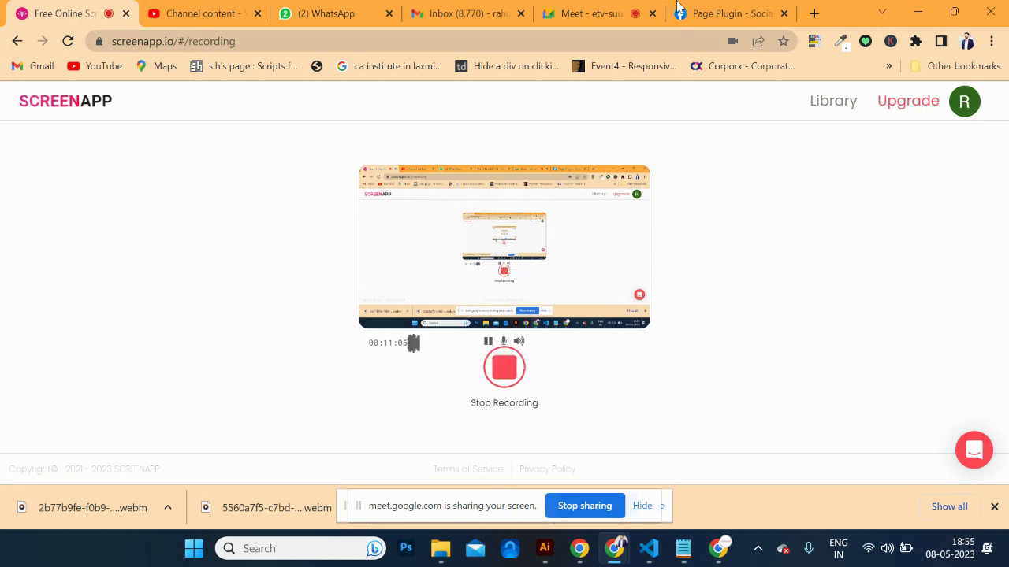
pyautogui.click(583, 13)
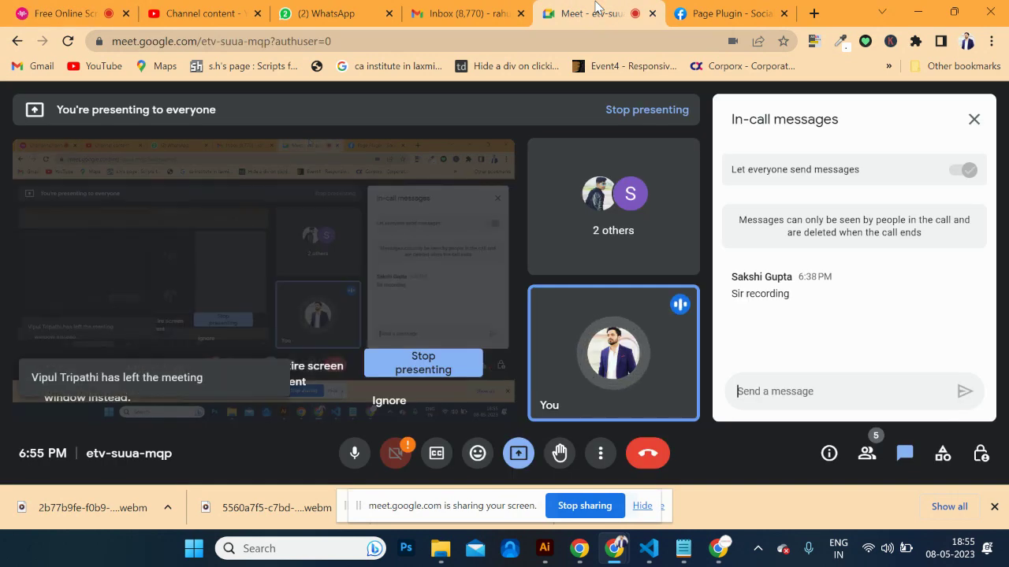
pyautogui.hotkey('alt', 'Tab')
pyautogui.press('Escape')
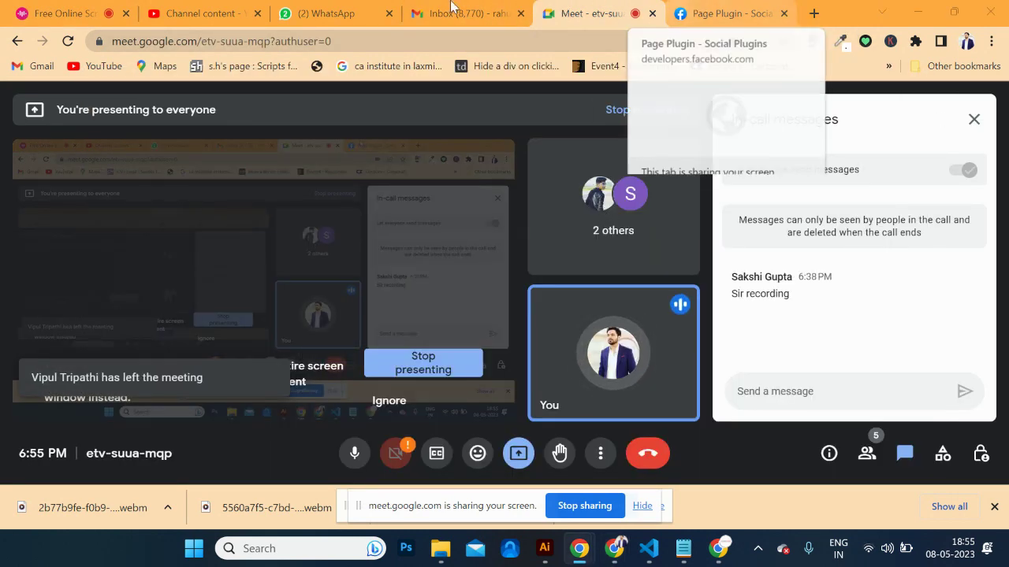
# Step: Switch back to Google Ads and look over the clicks, impressions, average CPC and cost on the overview
pyautogui.hotkey('alt', 'Tab')
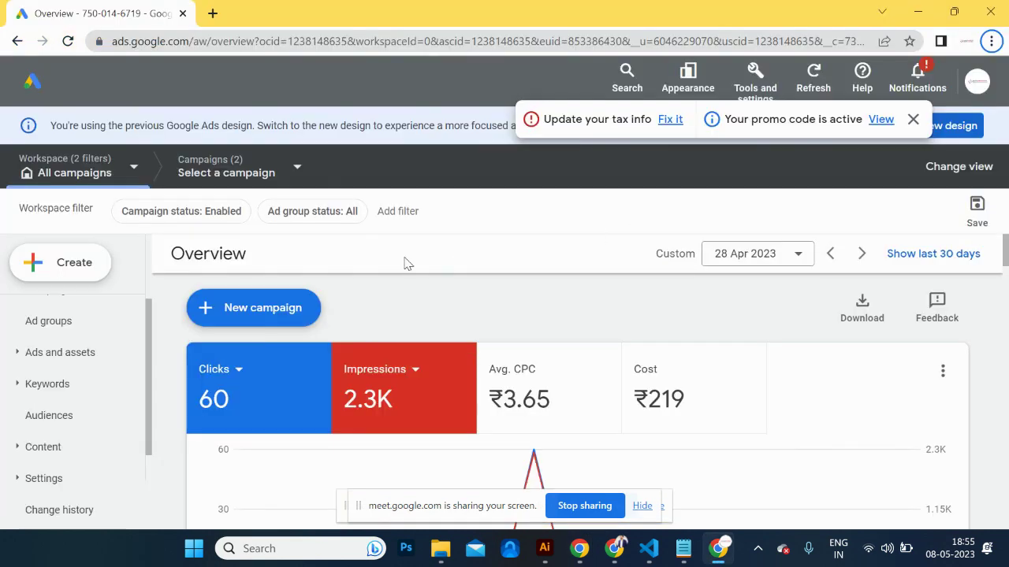
pyautogui.scroll(-3, 432, 272)
pyautogui.scroll(2, 433, 273)
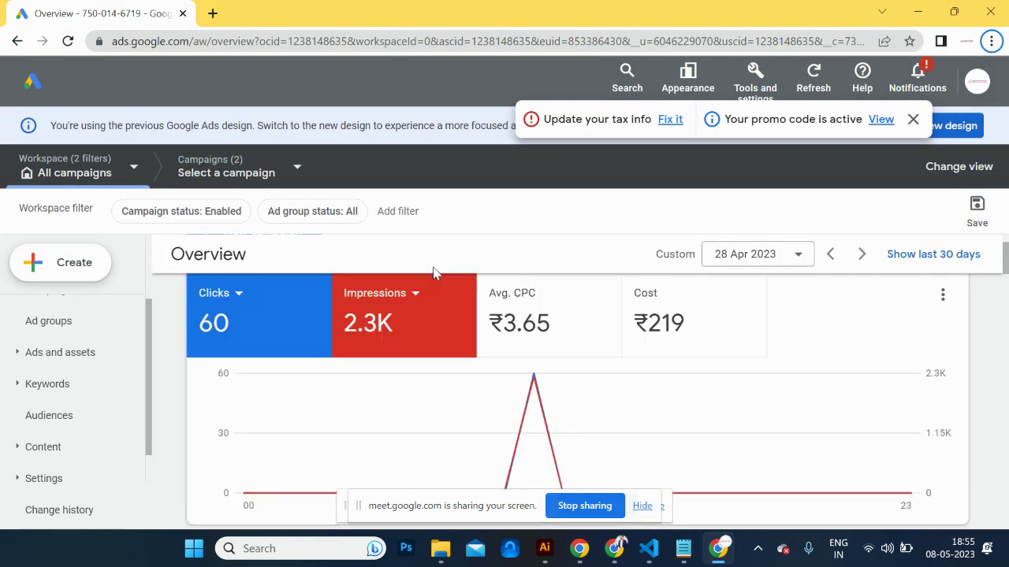
pyautogui.scroll(1, 433, 273)
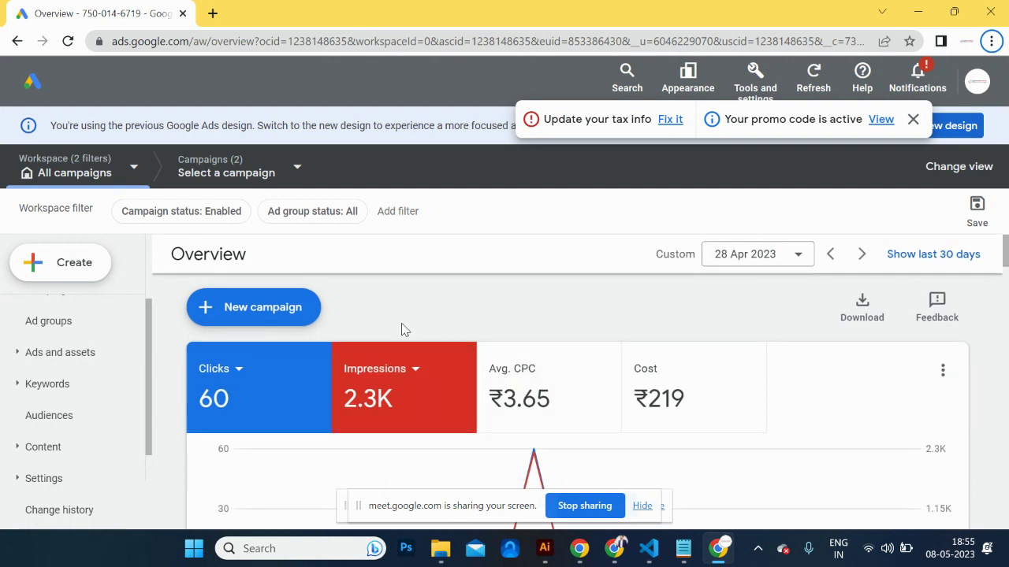
pyautogui.scroll(-1, 402, 330)
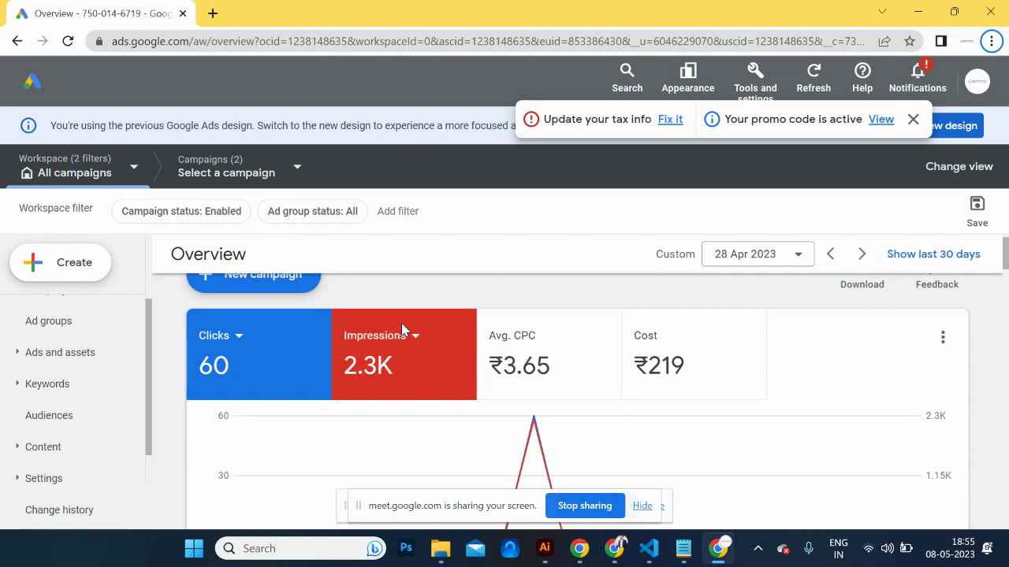
# Step: Open the search keywords for all campaigns and examine their match types, campaigns, ad groups, statuses and maximum CPC bids
pyautogui.scroll(-1, 87, 410)
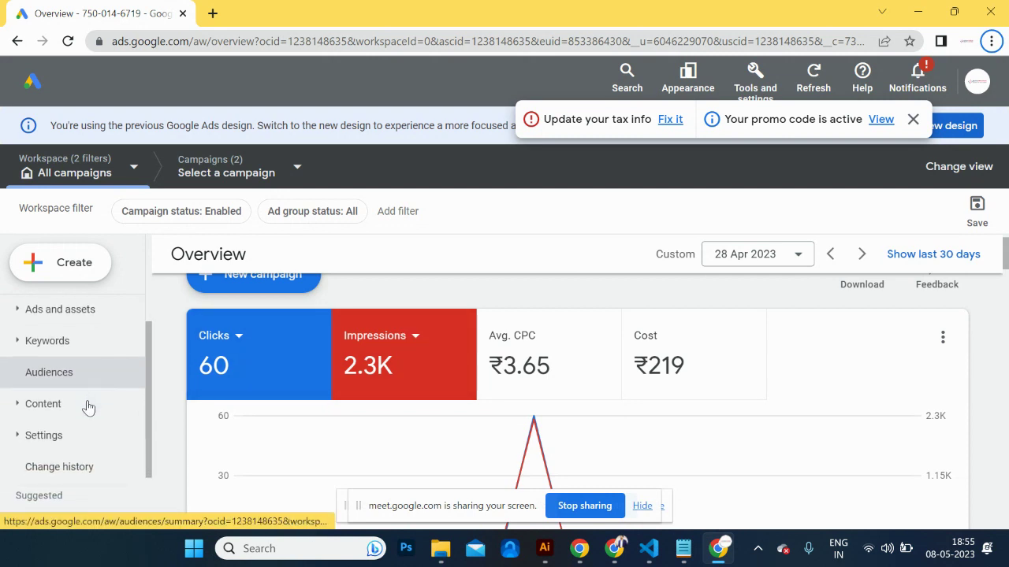
pyautogui.click(27, 343)
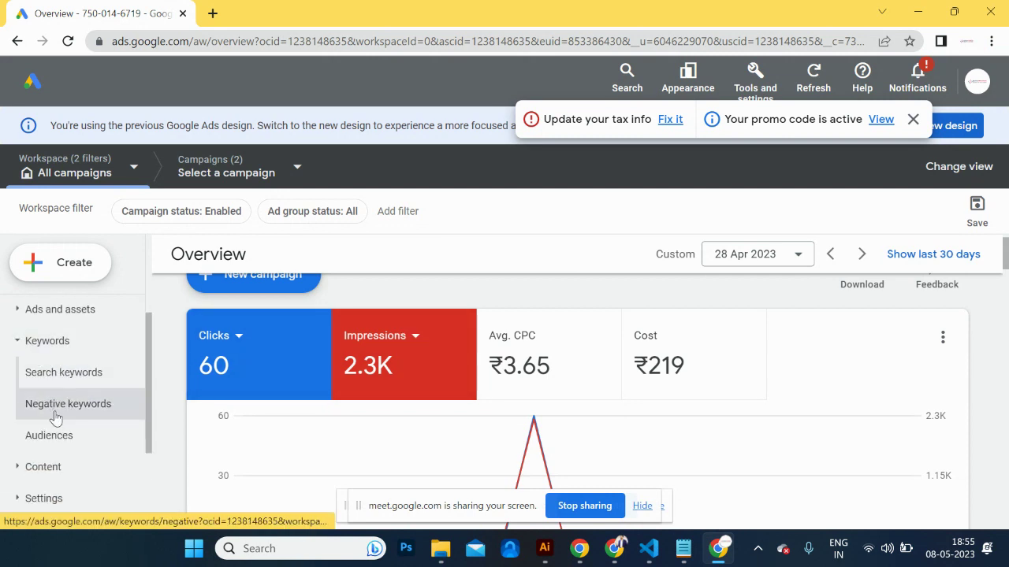
pyautogui.click(66, 374)
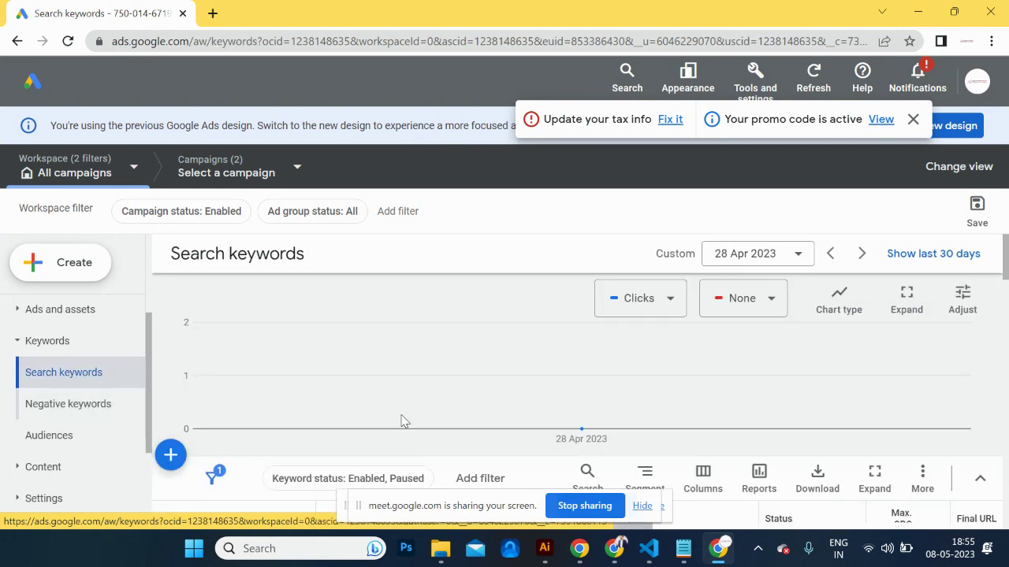
pyautogui.scroll(-5, 402, 421)
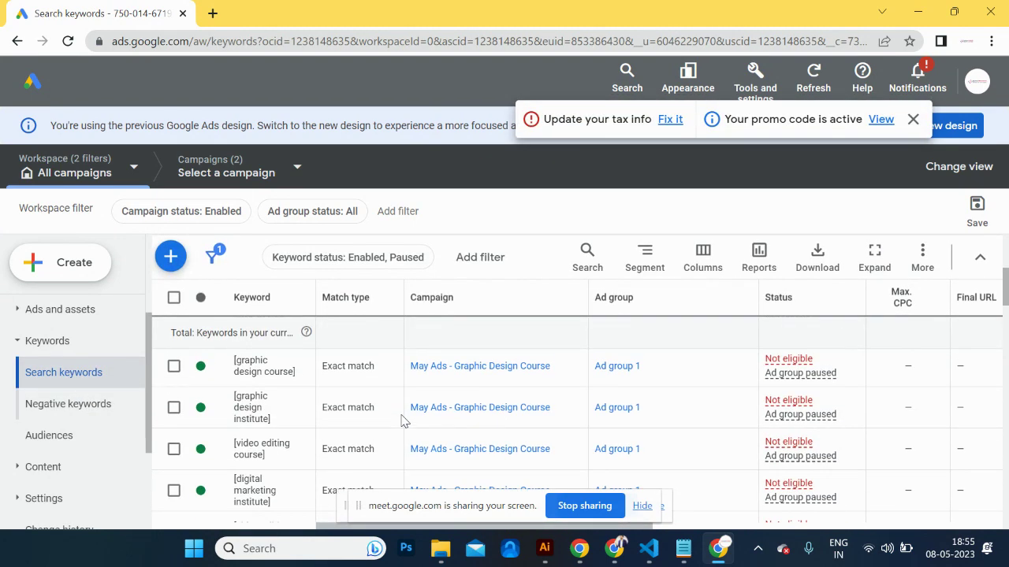
pyautogui.scroll(3, 402, 422)
pyautogui.scroll(-6, 401, 421)
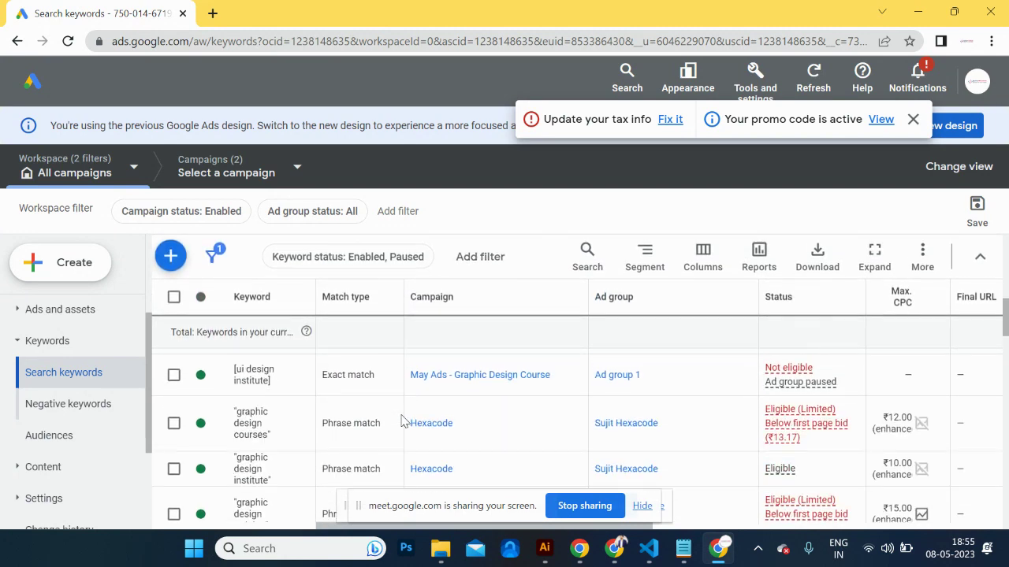
pyautogui.scroll(-3, 402, 421)
pyautogui.scroll(1, 402, 422)
pyautogui.scroll(-2, 402, 422)
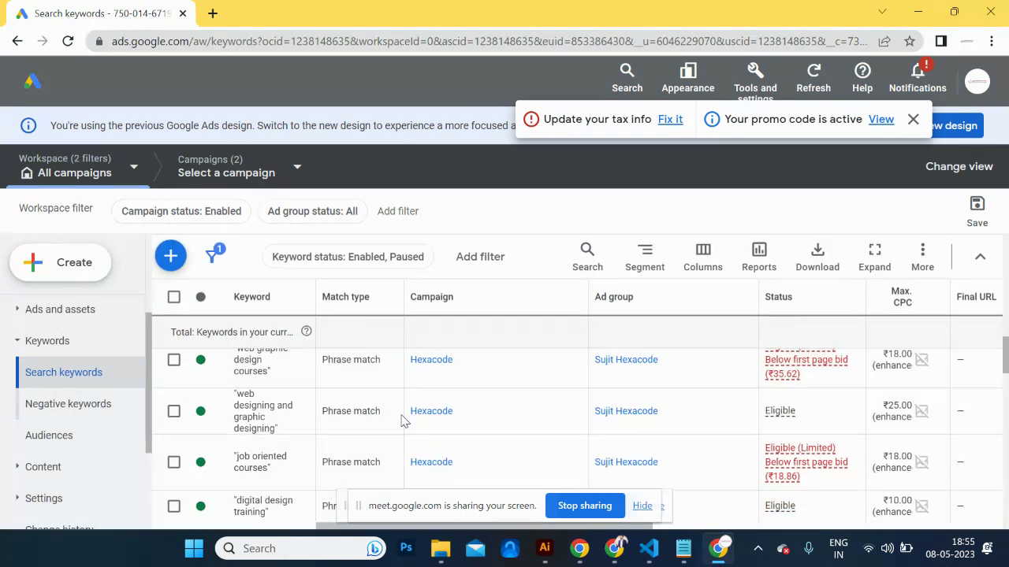
pyautogui.scroll(-5, 402, 422)
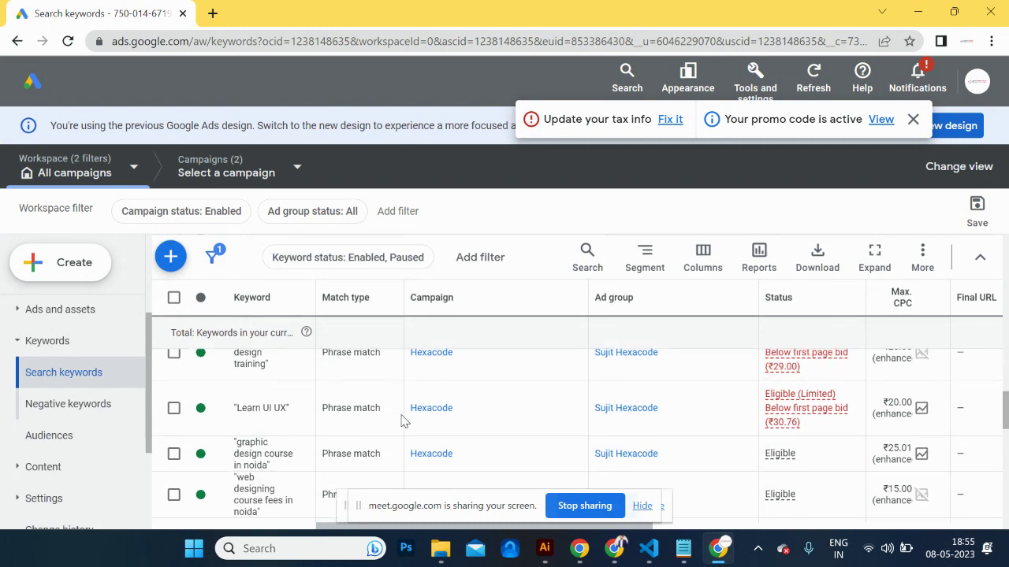
# Step: Open the negative keywords list and examine its entries with their campaign, level and match type
pyautogui.click(72, 408)
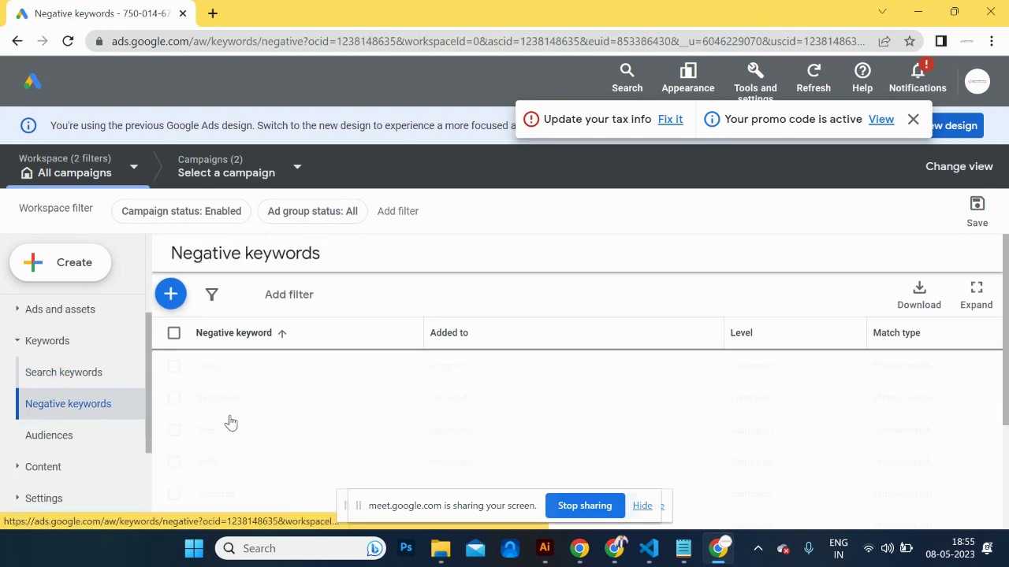
pyautogui.scroll(-4, 276, 442)
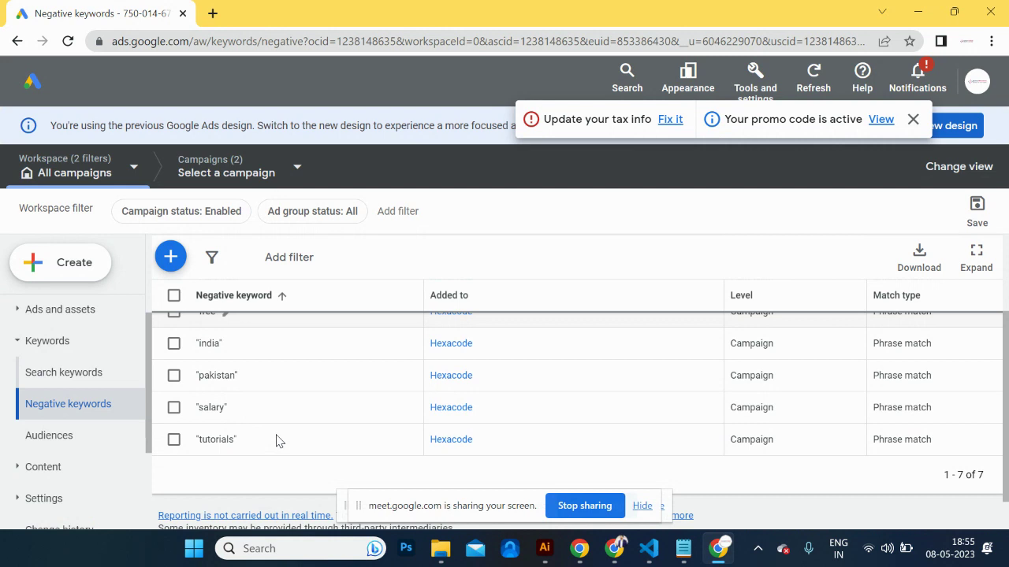
# Step: Open the audiences report and inspect the clicks by age group, starting with the 18 - 24 group
pyautogui.click(61, 443)
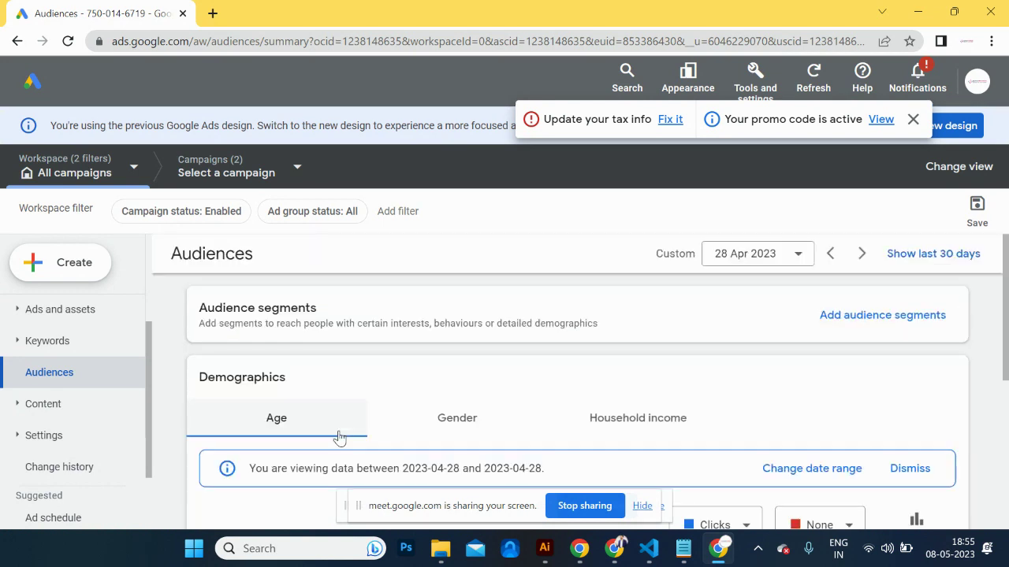
pyautogui.scroll(-3, 339, 438)
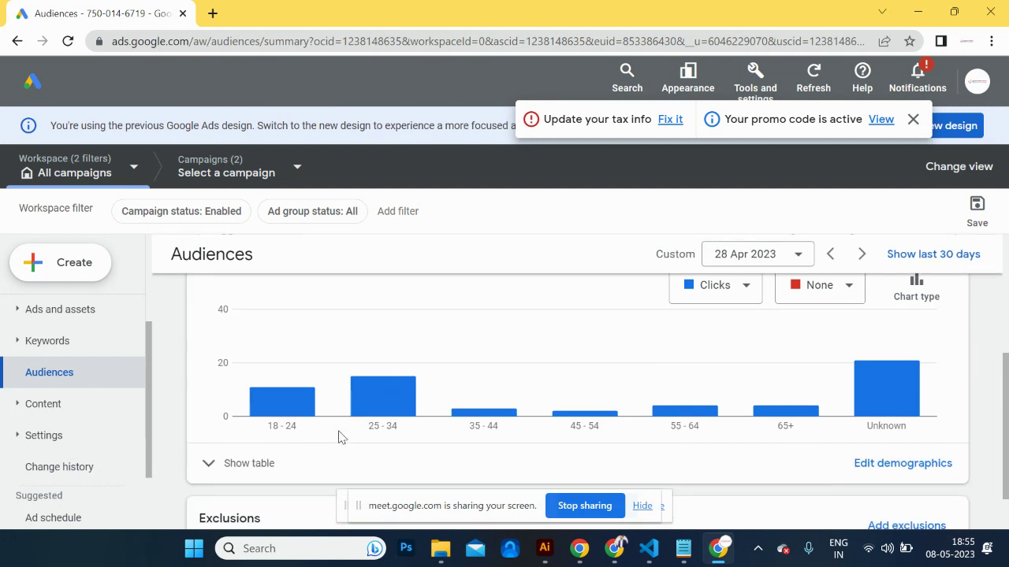
pyautogui.moveTo(287, 398)
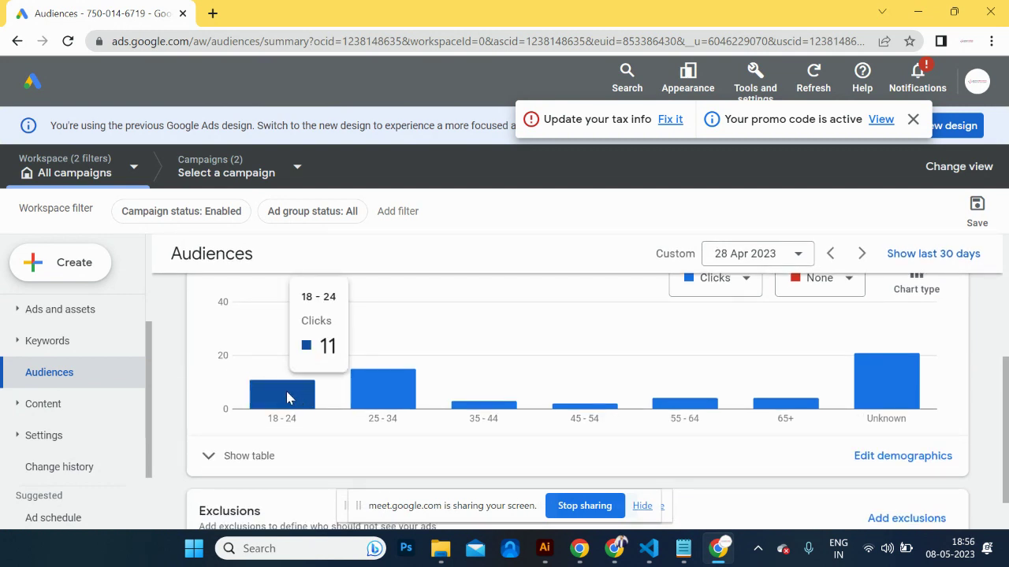
# Step: Inspect the clicks for the remaining age groups in the demographics chart, from 25 - 34 through Unknown
pyautogui.moveTo(382, 405)
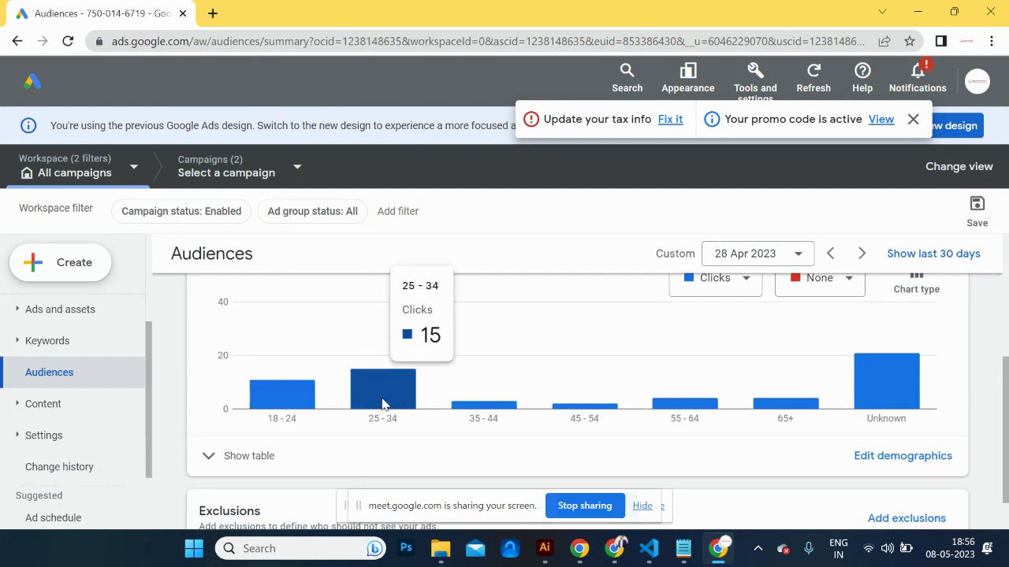
pyautogui.moveTo(490, 412)
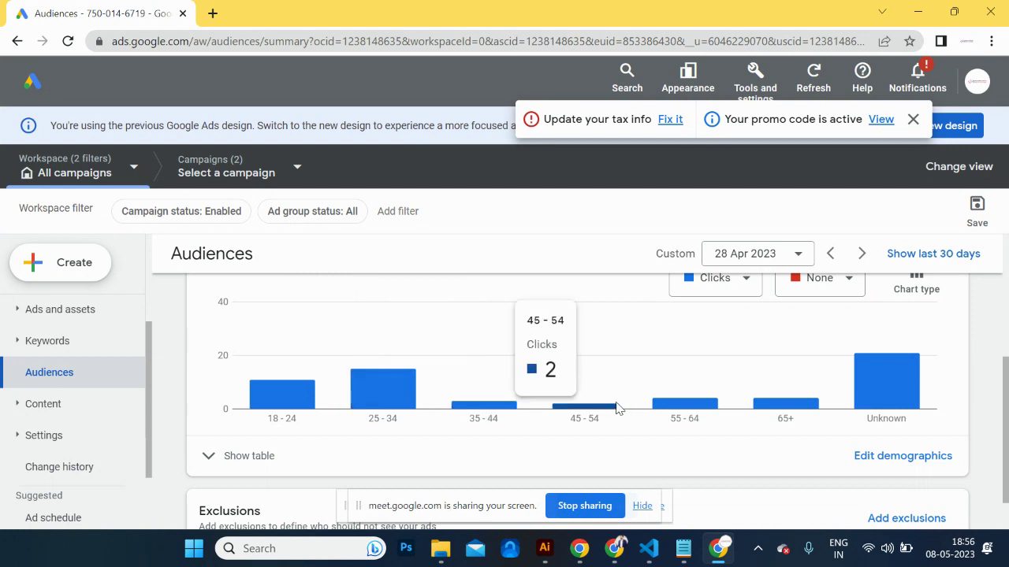
pyautogui.moveTo(880, 399)
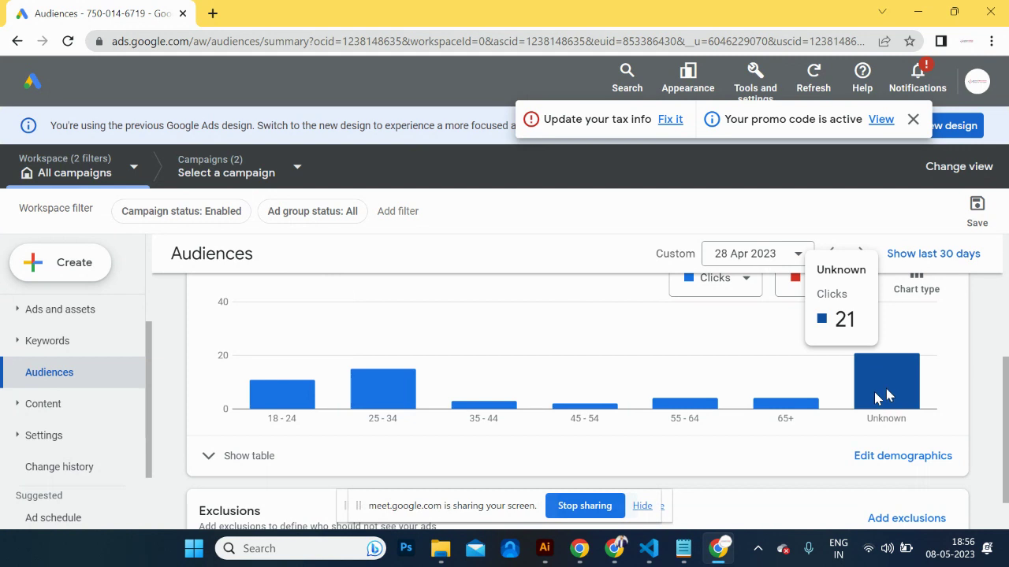
# Step: Show the age demographics table and examine the status, impressions, interactions and interaction rate per age group, campaign and ad group
pyautogui.scroll(-1, 882, 396)
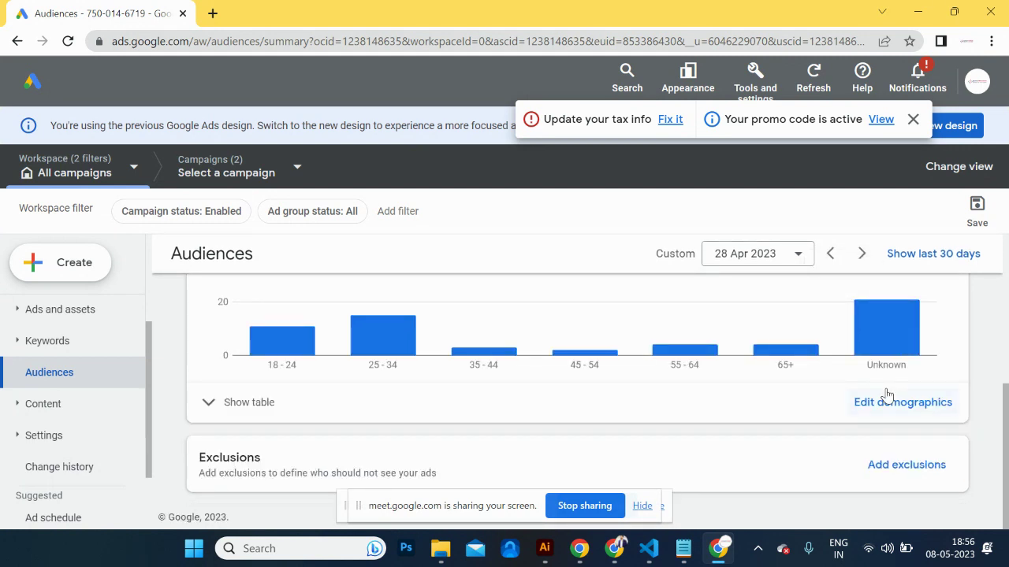
pyautogui.click(208, 402)
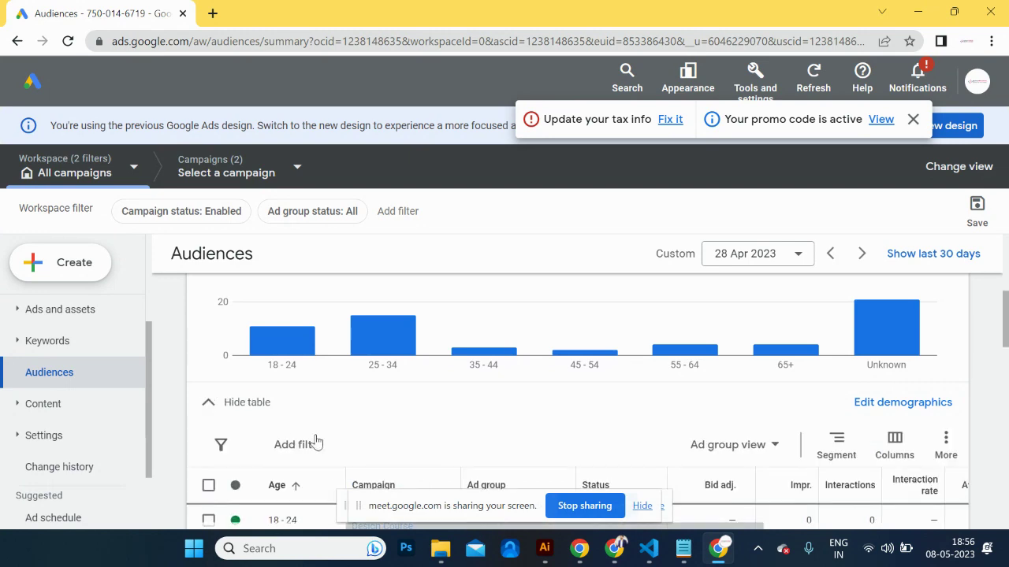
pyautogui.scroll(-3, 421, 459)
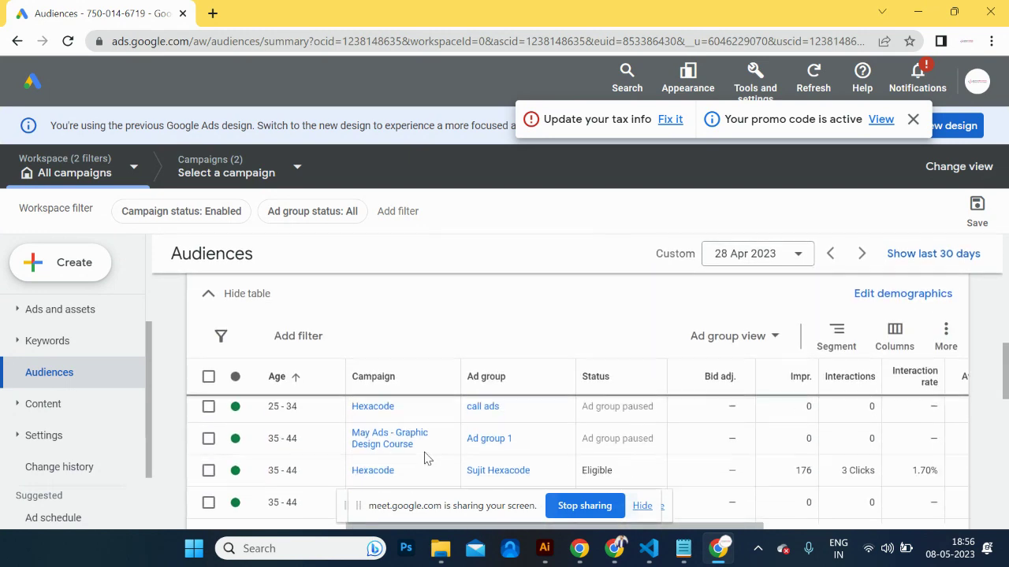
pyautogui.scroll(1, 424, 459)
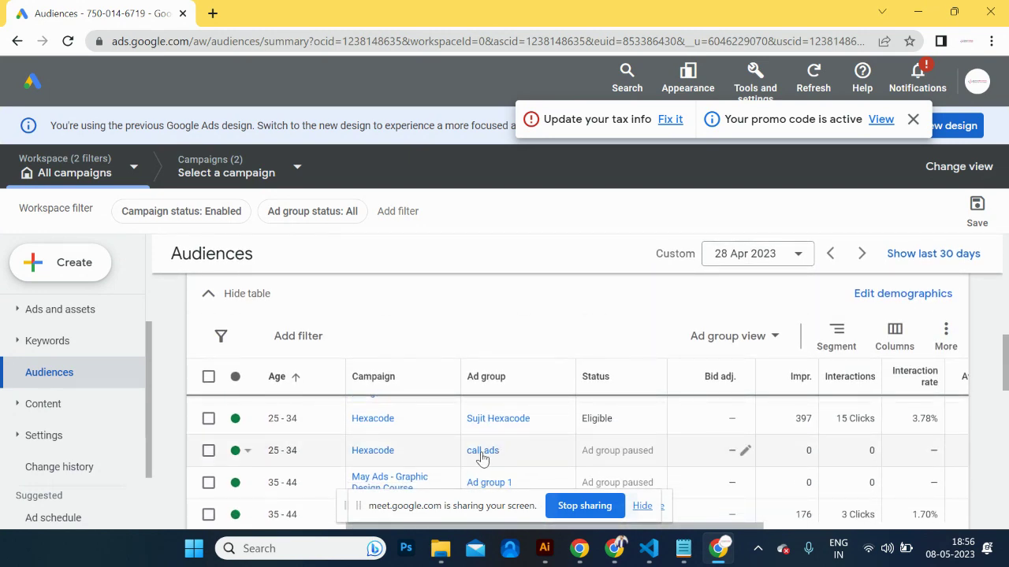
pyautogui.scroll(3, 482, 459)
pyautogui.scroll(-2, 482, 459)
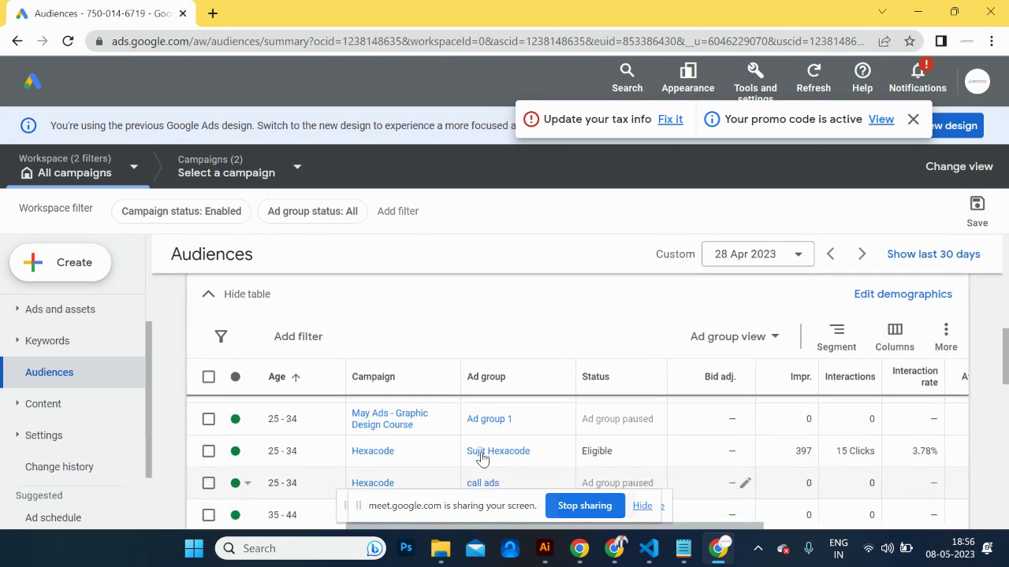
pyautogui.scroll(-1, 483, 458)
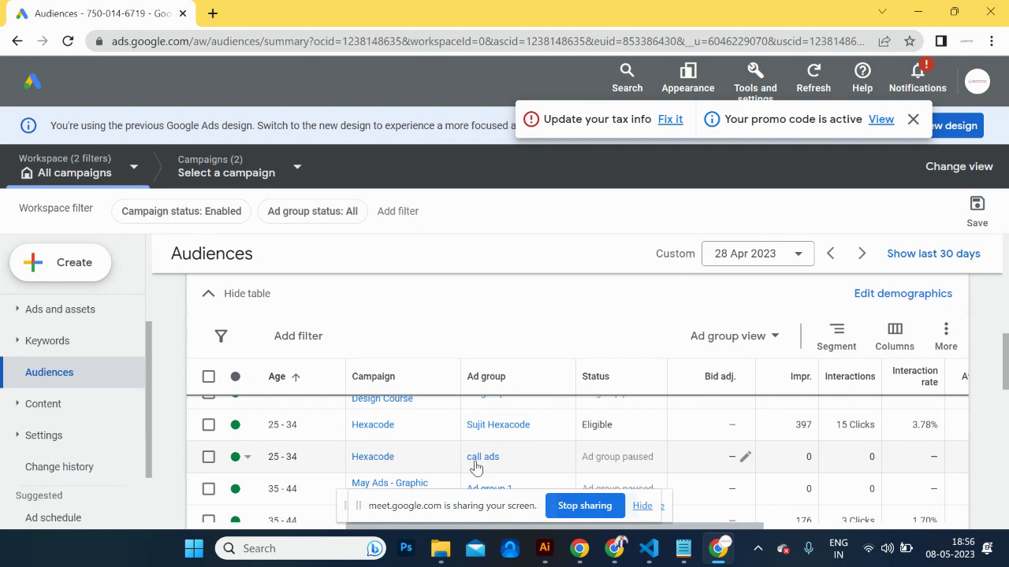
pyautogui.scroll(-3, 481, 469)
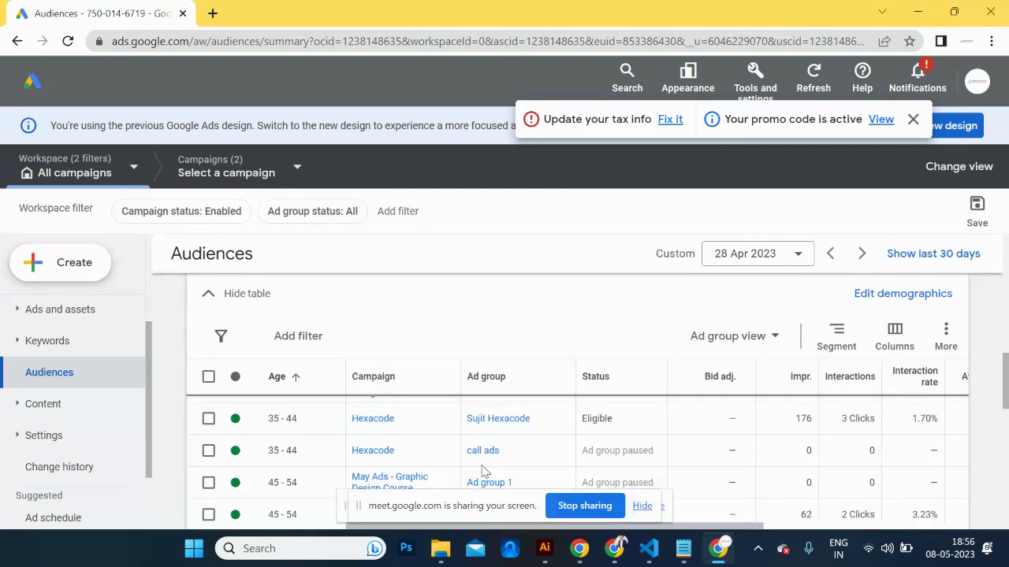
pyautogui.scroll(-5, 480, 471)
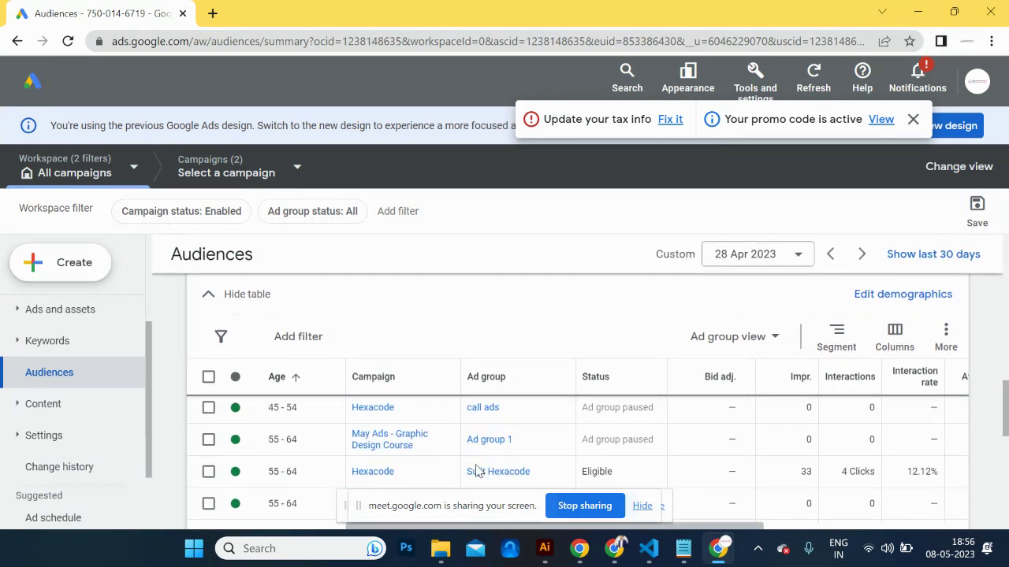
pyautogui.scroll(1, 476, 471)
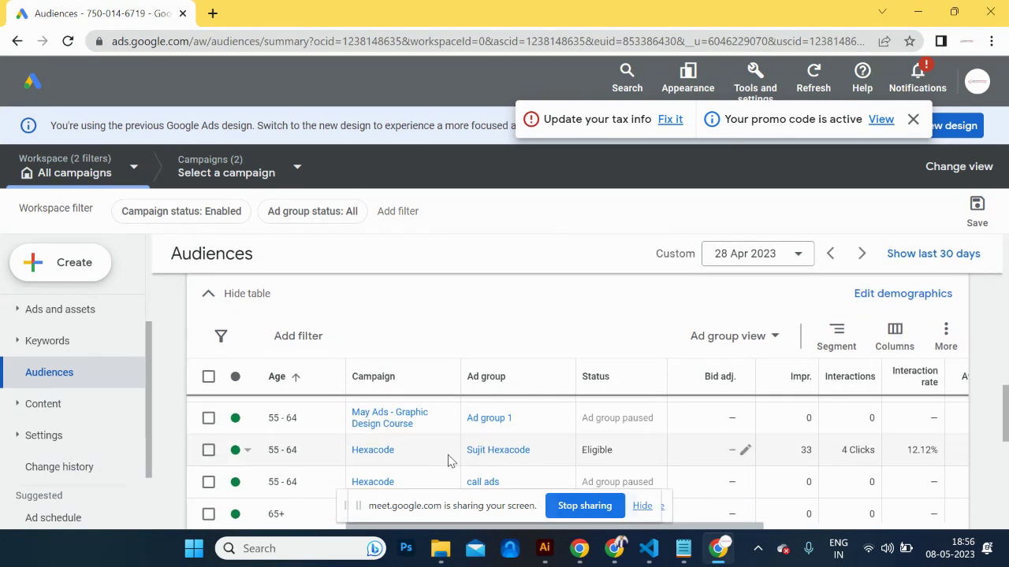
pyautogui.scroll(-4, 637, 467)
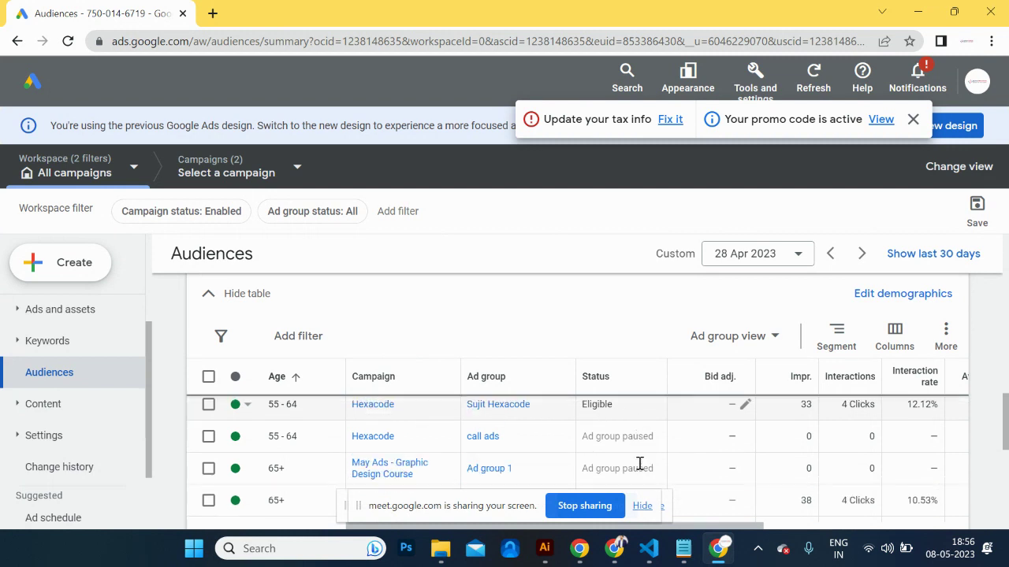
pyautogui.scroll(-5, 638, 469)
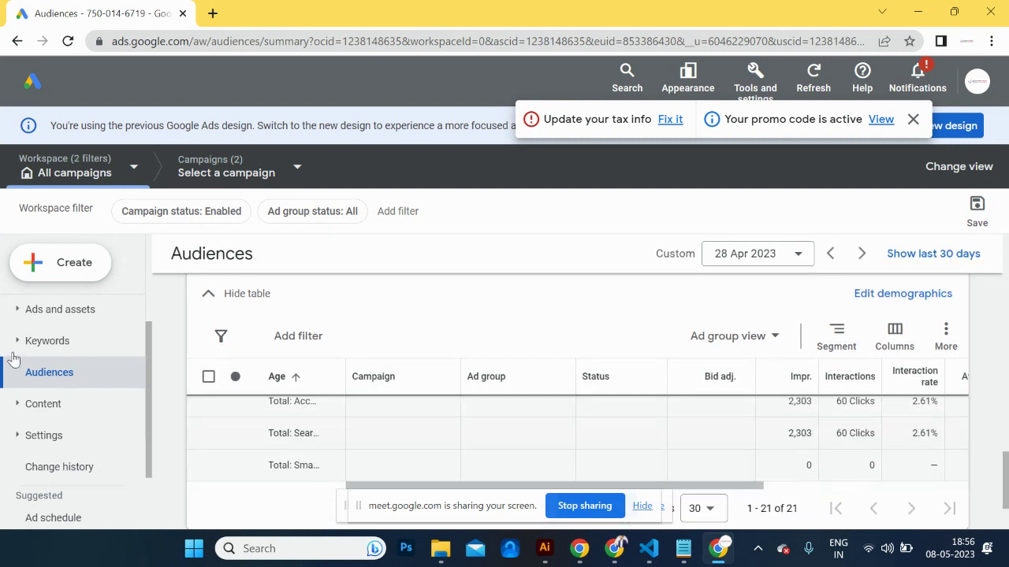
# Step: Open the content placements report and examine its network filter and the total impressions, clicks, interaction rate, average cost and cost
pyautogui.click(35, 405)
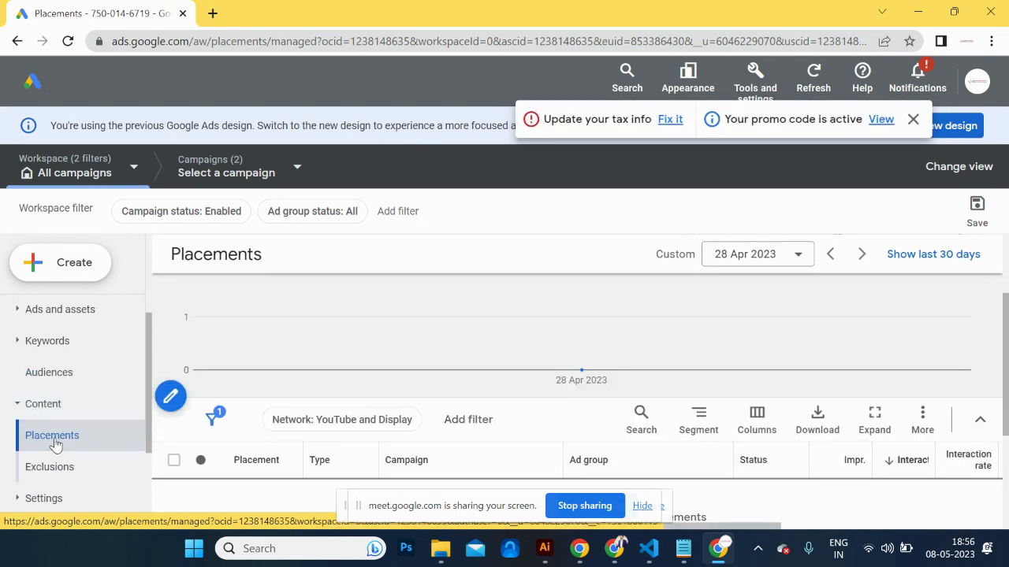
pyautogui.scroll(-2, 399, 414)
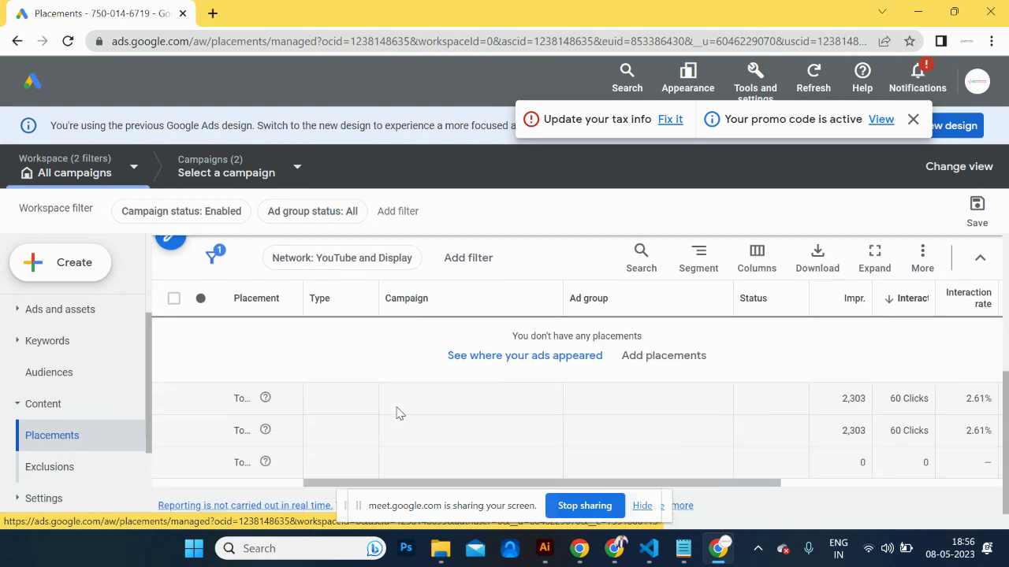
pyautogui.scroll(1, 399, 414)
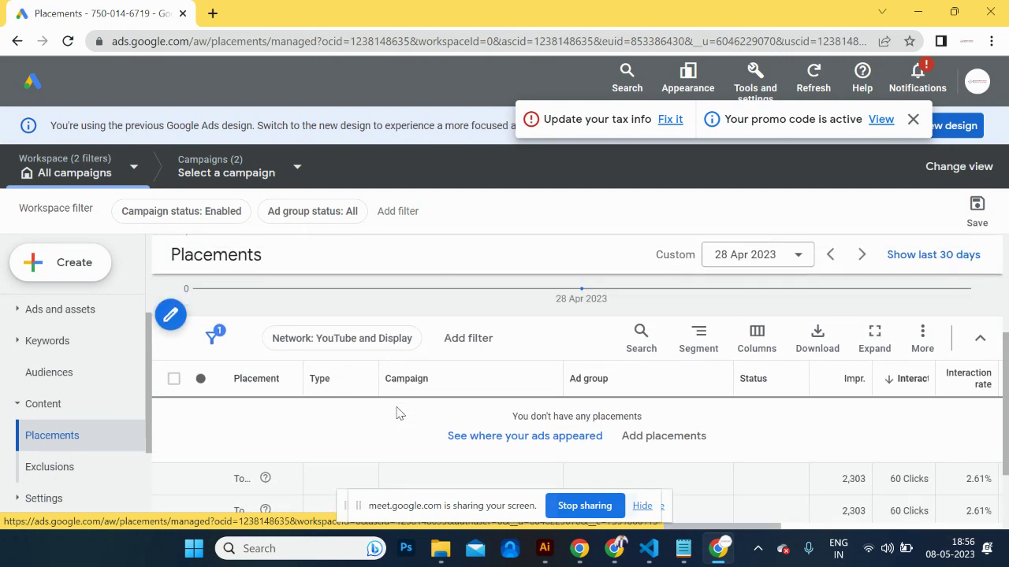
pyautogui.scroll(-1, 398, 414)
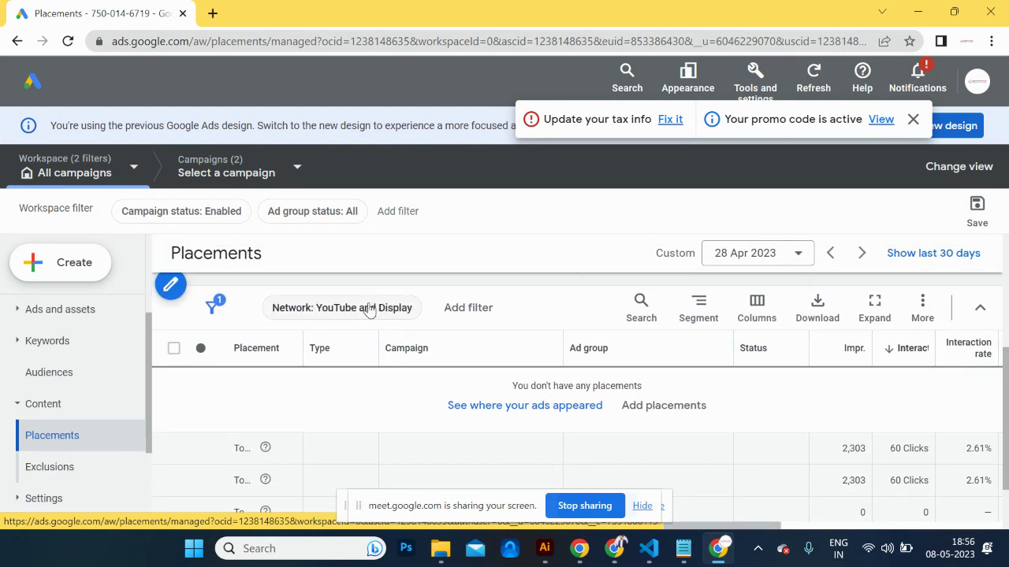
pyautogui.scroll(-1, 864, 461)
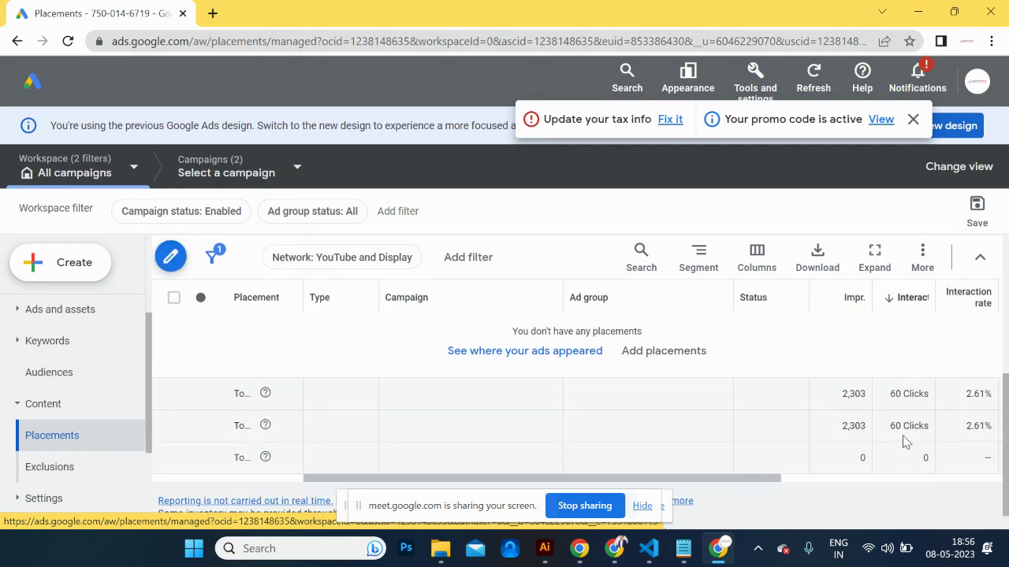
pyautogui.hscroll(6, 905, 442)
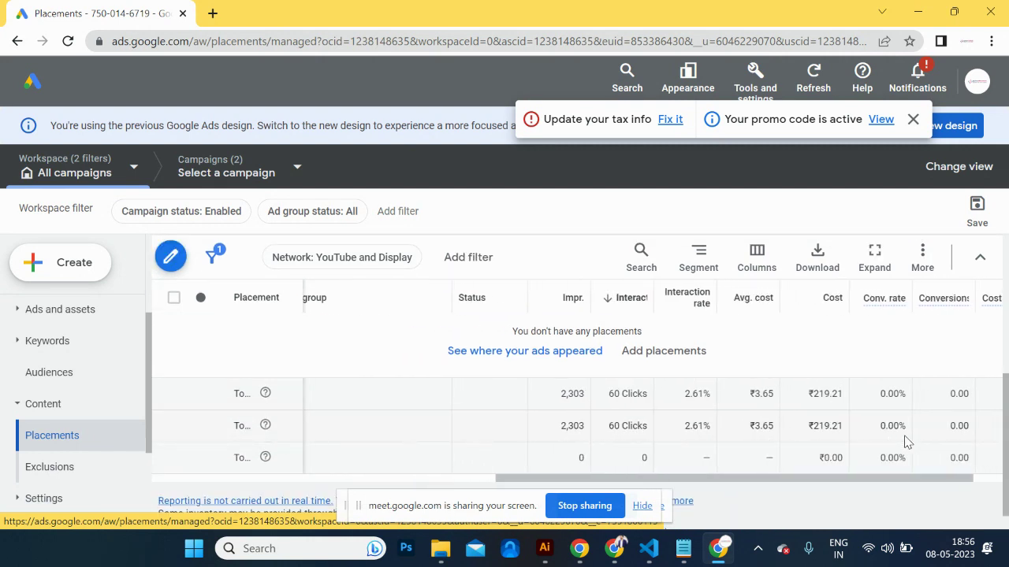
pyautogui.hscroll(1, 905, 442)
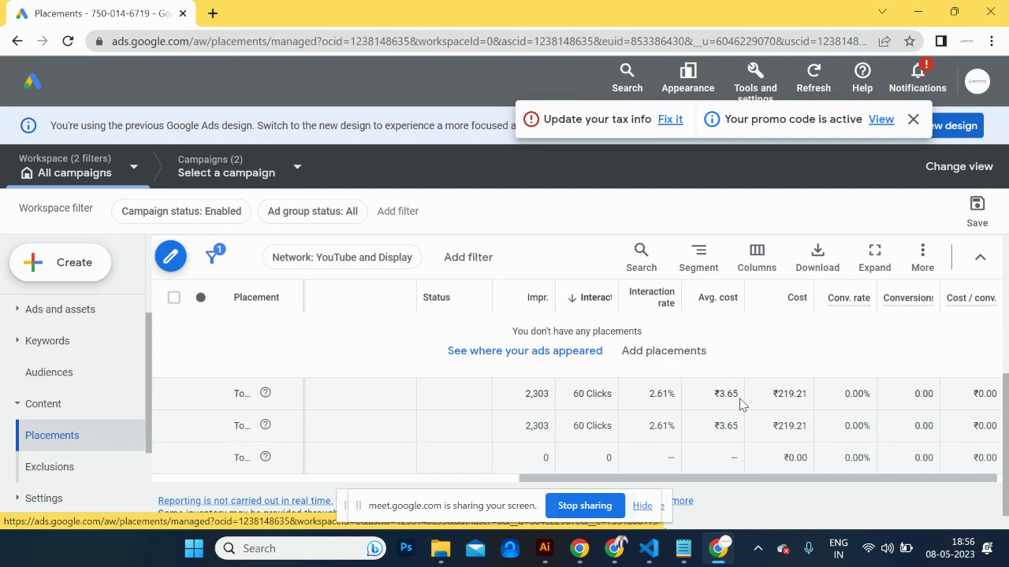
pyautogui.hscroll(-7, 762, 416)
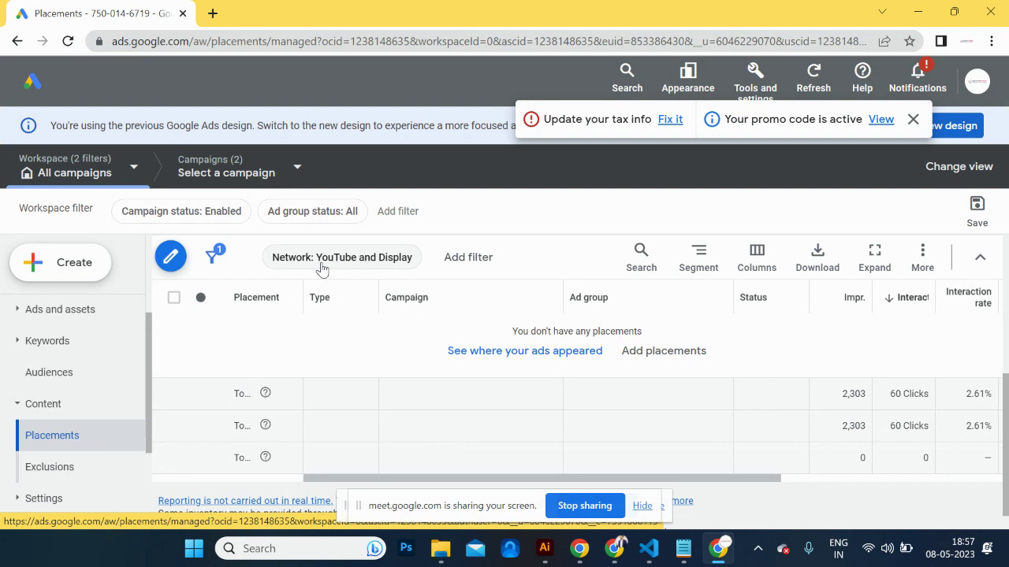
pyautogui.scroll(5, 189, 300)
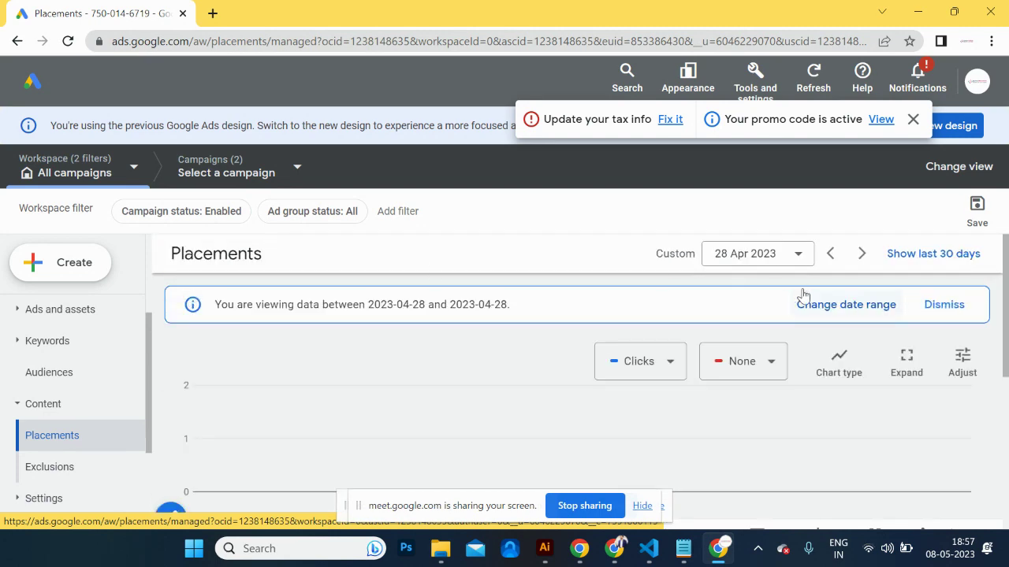
# Step: Return to the audiences report and look at the available workspaces, keeping All campaigns selected
pyautogui.hotkey('alt', 'Left')
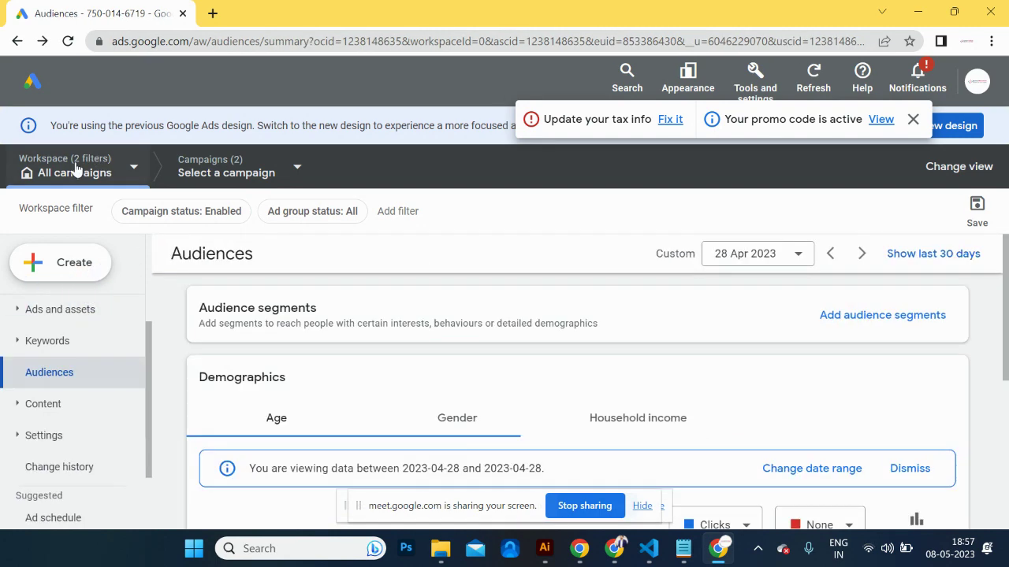
pyautogui.click(76, 170)
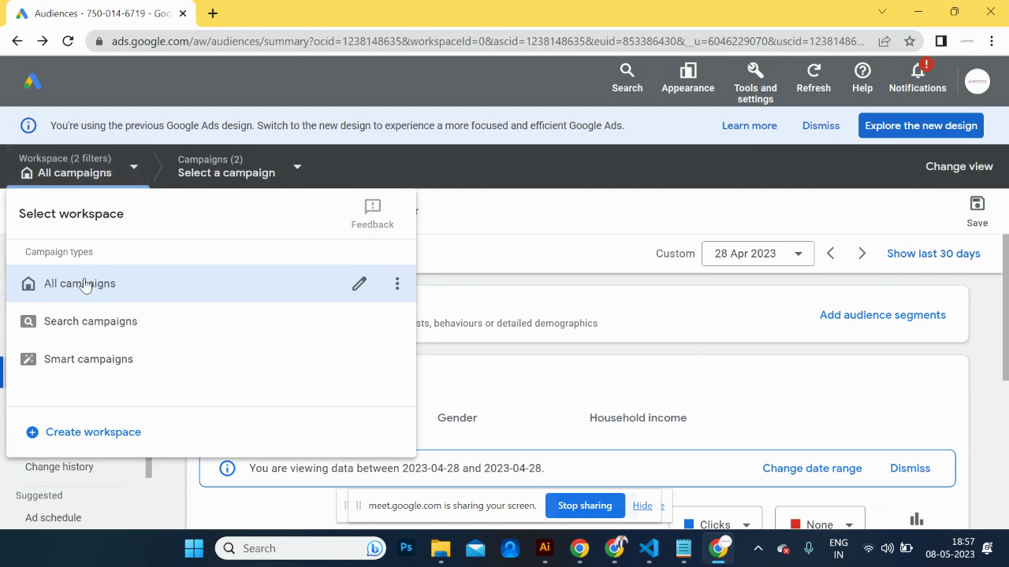
pyautogui.click(85, 285)
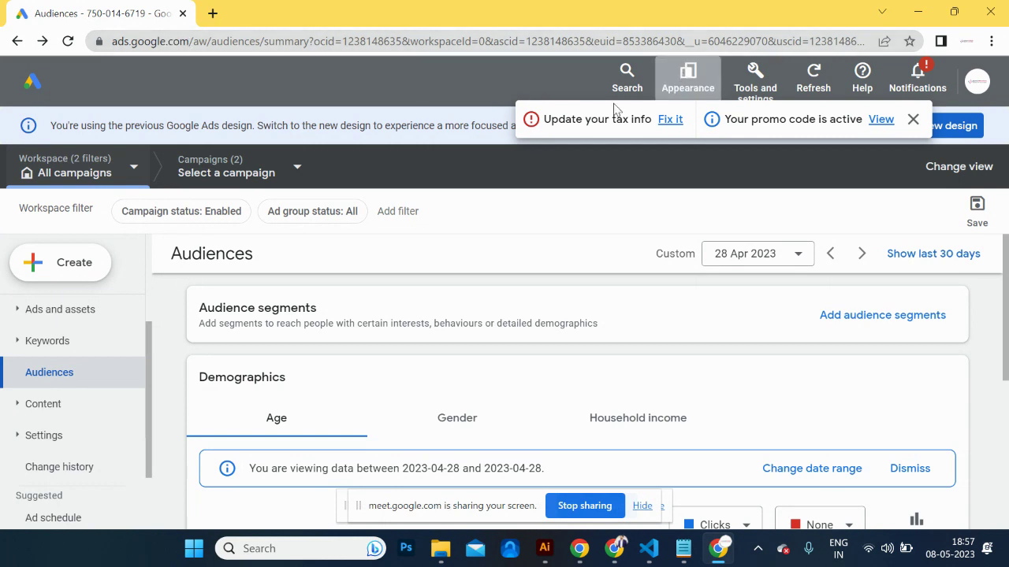
# Step: Open the account's Insights page to view the week-over-week performance, and keep the All campaigns workspace selected
pyautogui.click(69, 345)
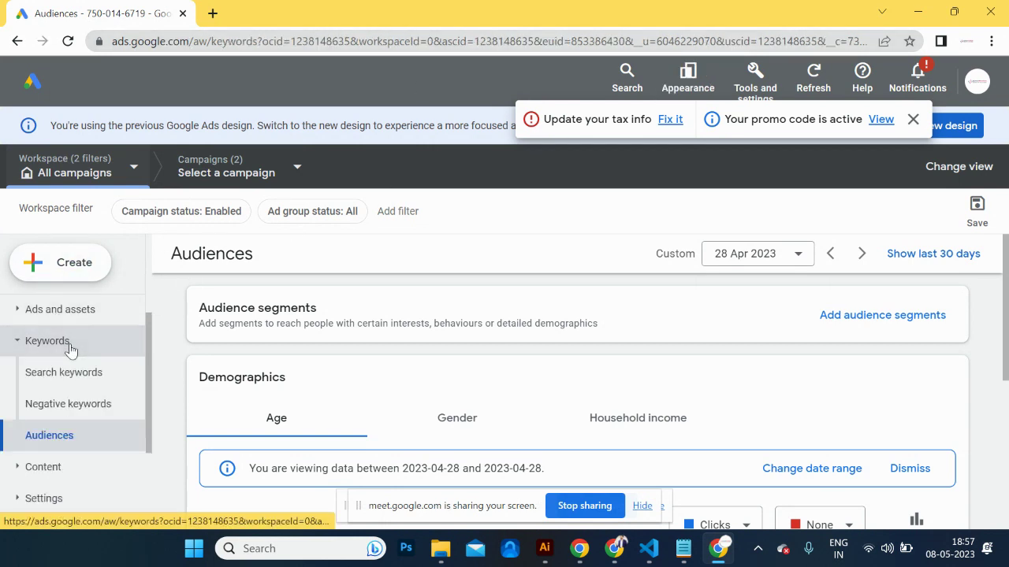
pyautogui.click(69, 331)
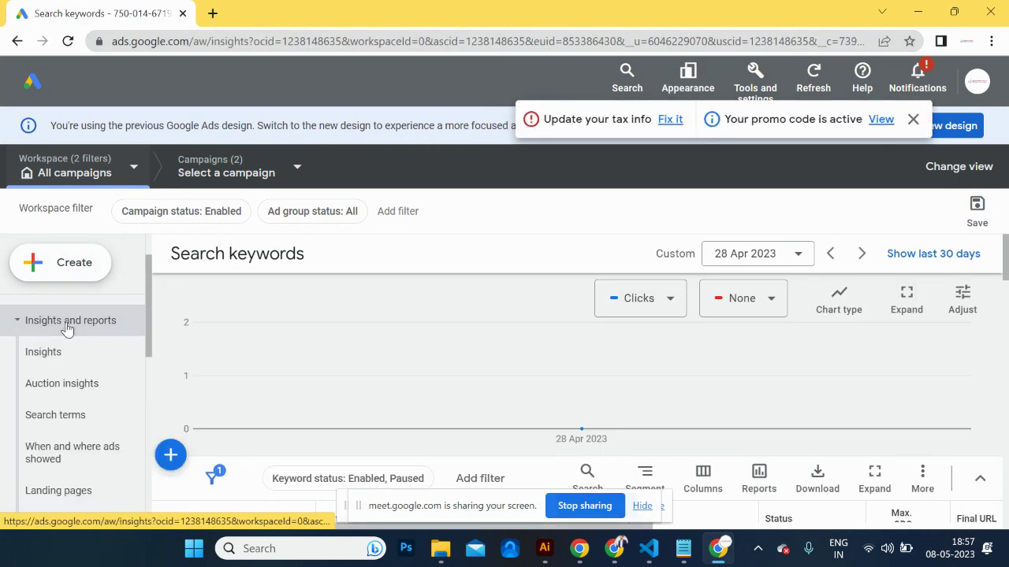
pyautogui.click(50, 358)
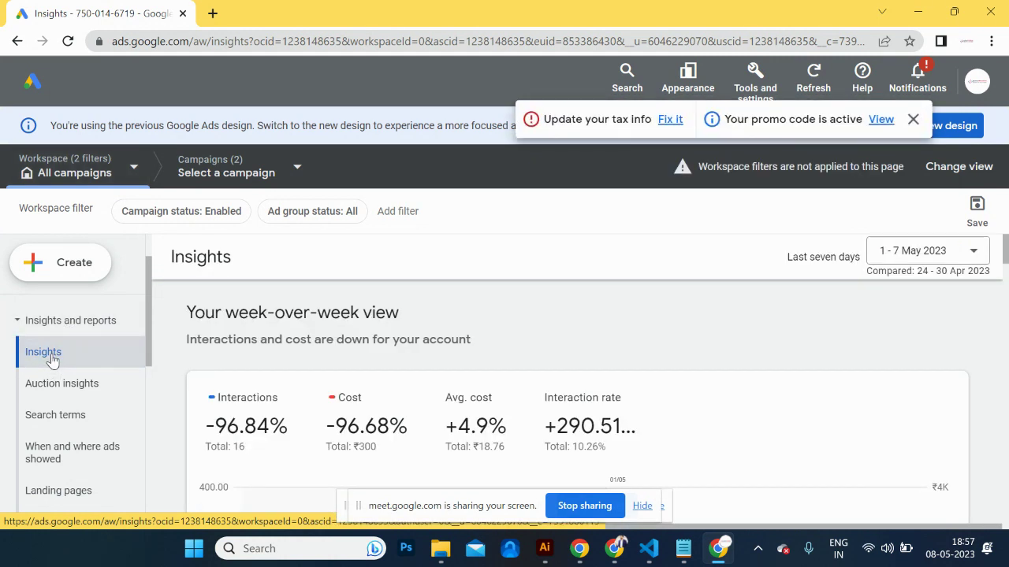
pyautogui.click(71, 175)
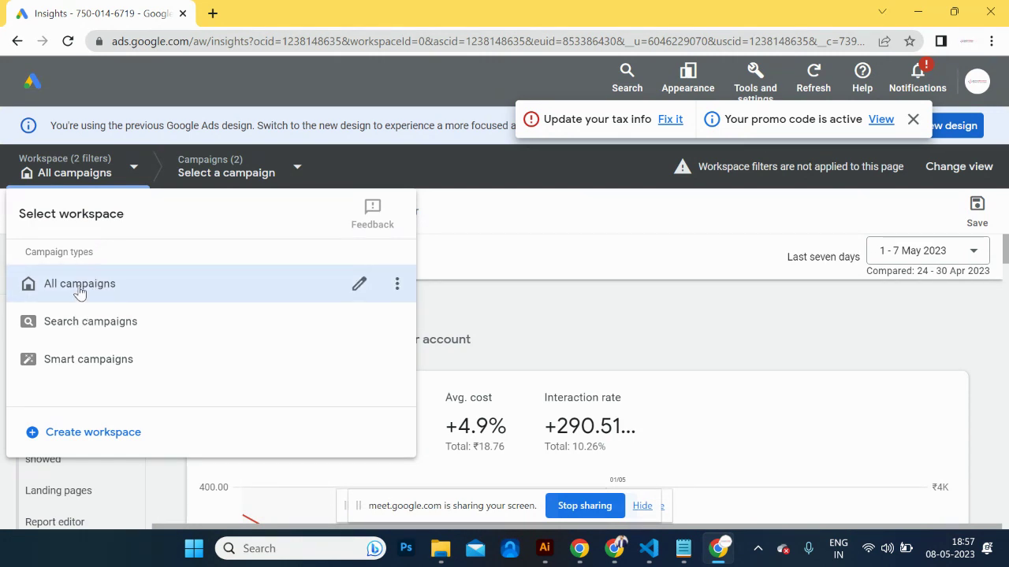
pyautogui.click(79, 290)
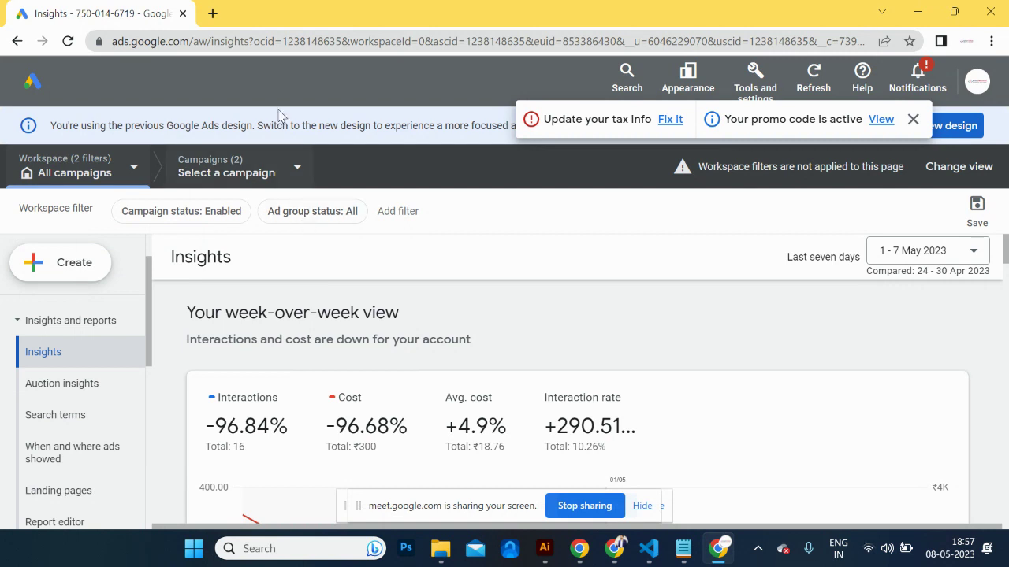
# Step: Go back to the account overview and start a new campaign with Website traffic as its objective
pyautogui.click(32, 84)
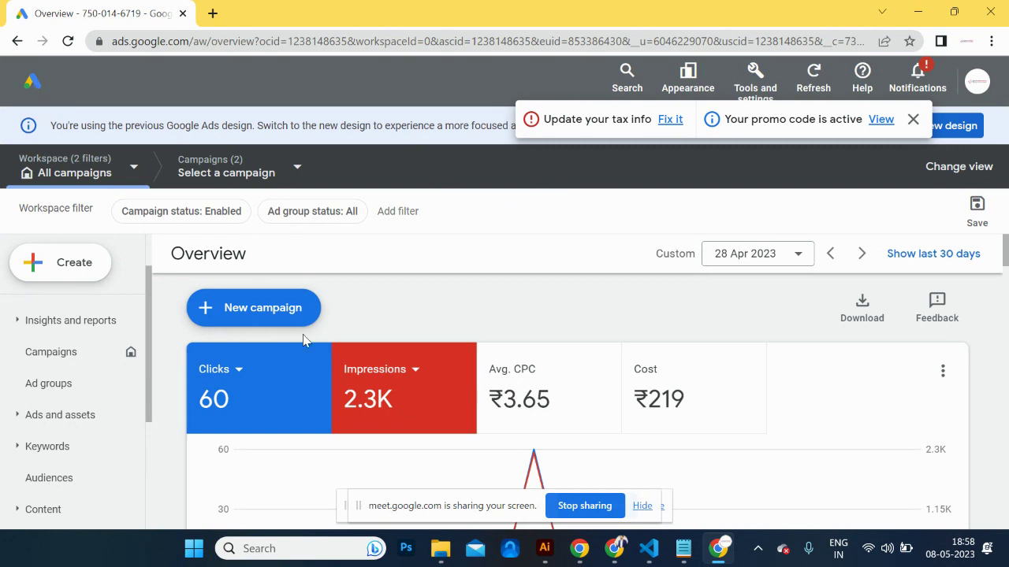
pyautogui.scroll(-2, 305, 339)
pyautogui.scroll(1, 282, 329)
pyautogui.click(260, 291)
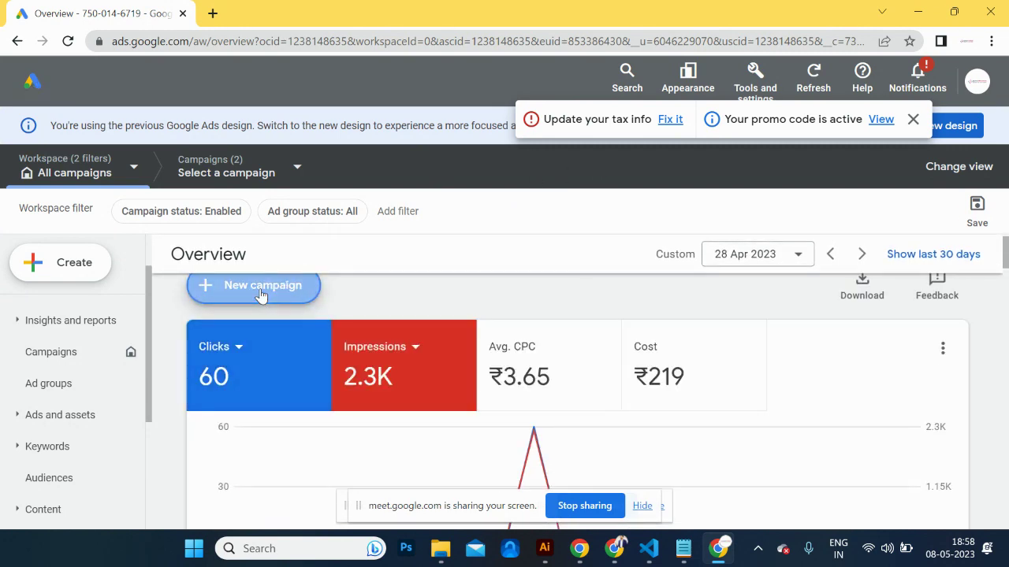
pyautogui.click(271, 300)
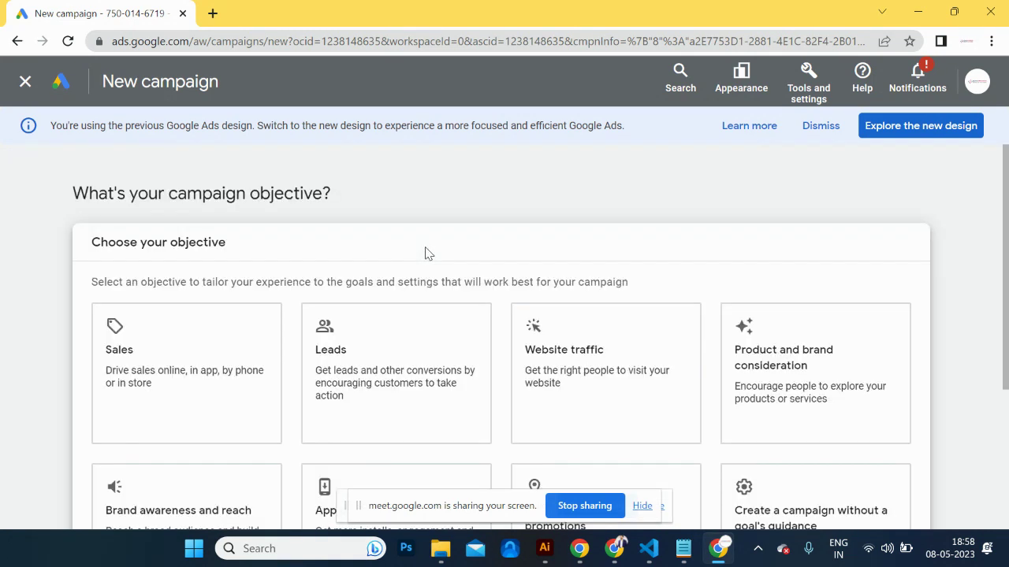
pyautogui.click(585, 393)
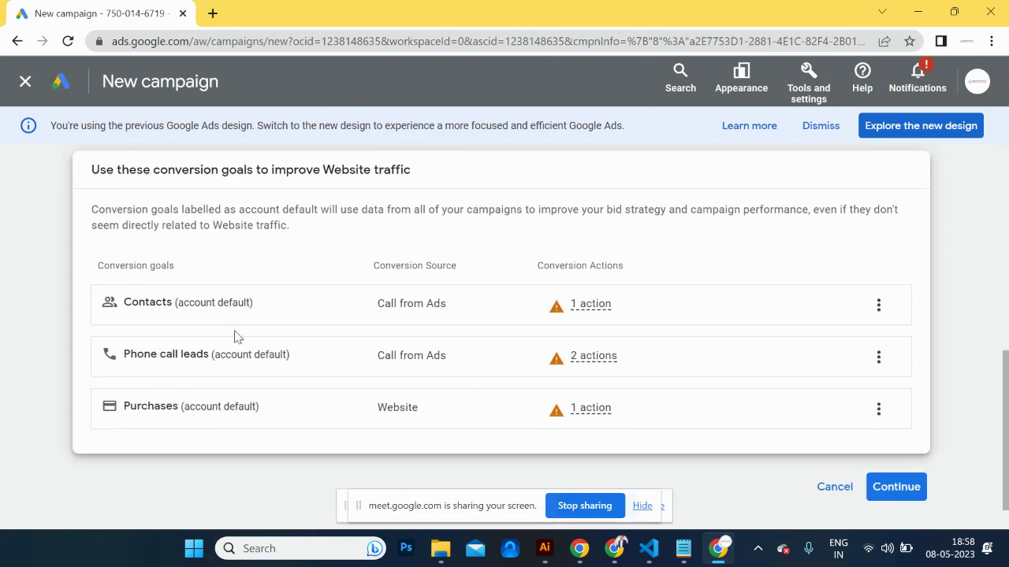
# Step: Accept the account-default conversion goals for Website traffic and choose Search as the campaign type
pyautogui.click(890, 488)
pyautogui.click(331, 421)
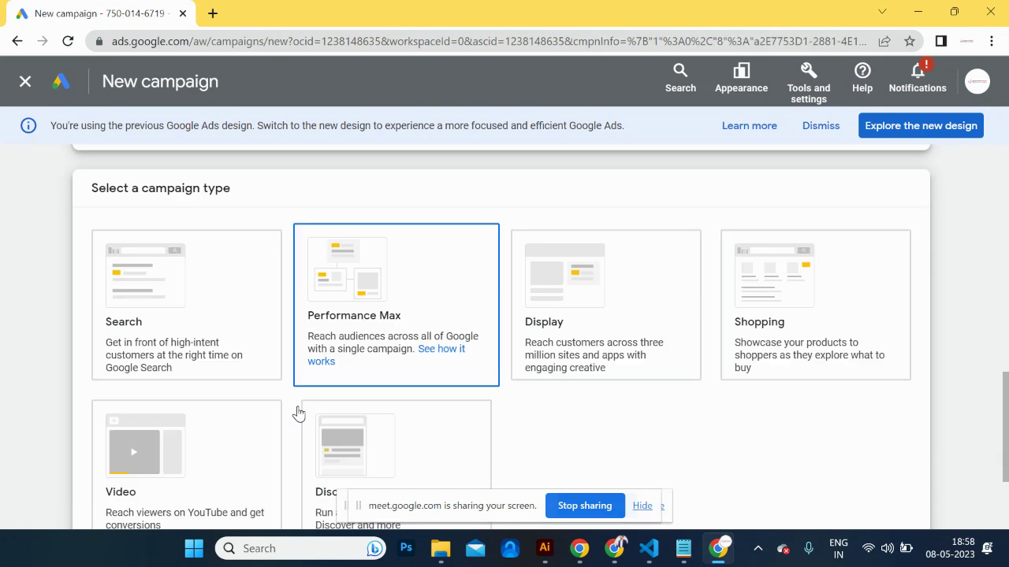
pyautogui.scroll(-1, 298, 414)
pyautogui.click(297, 412)
pyautogui.click(181, 229)
pyautogui.scroll(-2, 507, 386)
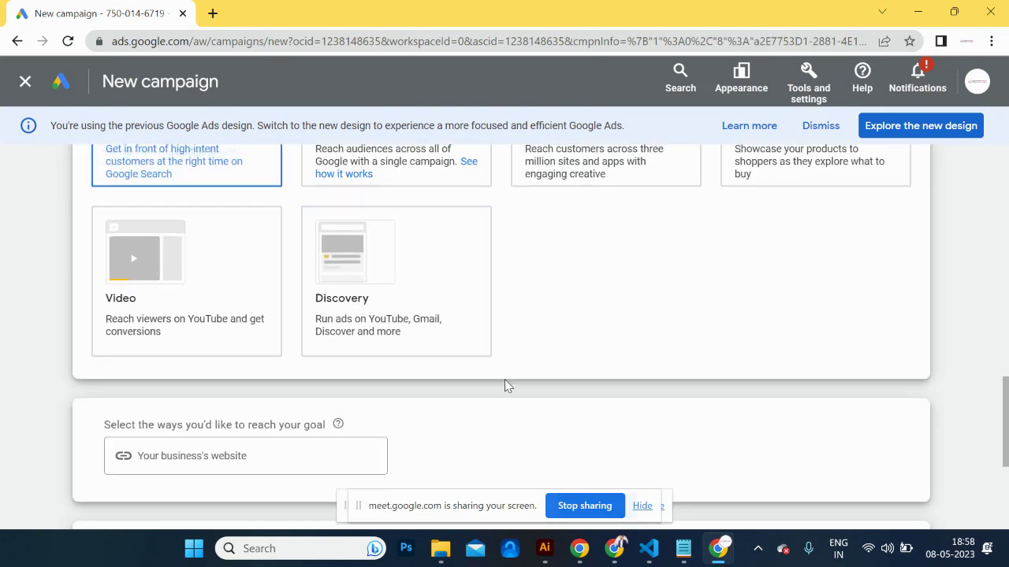
pyautogui.scroll(-3, 507, 386)
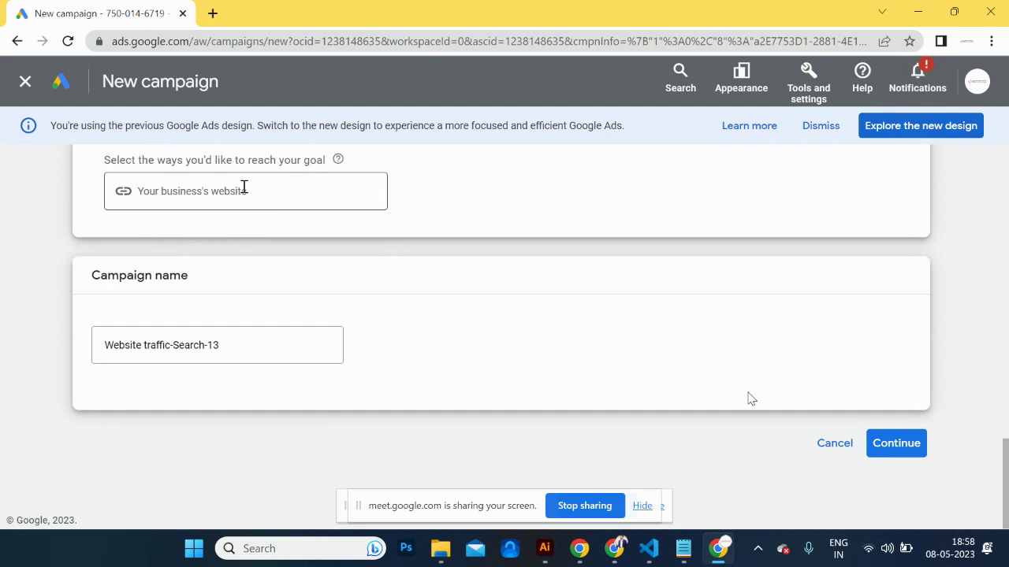
pyautogui.click(244, 187)
pyautogui.write('htt')
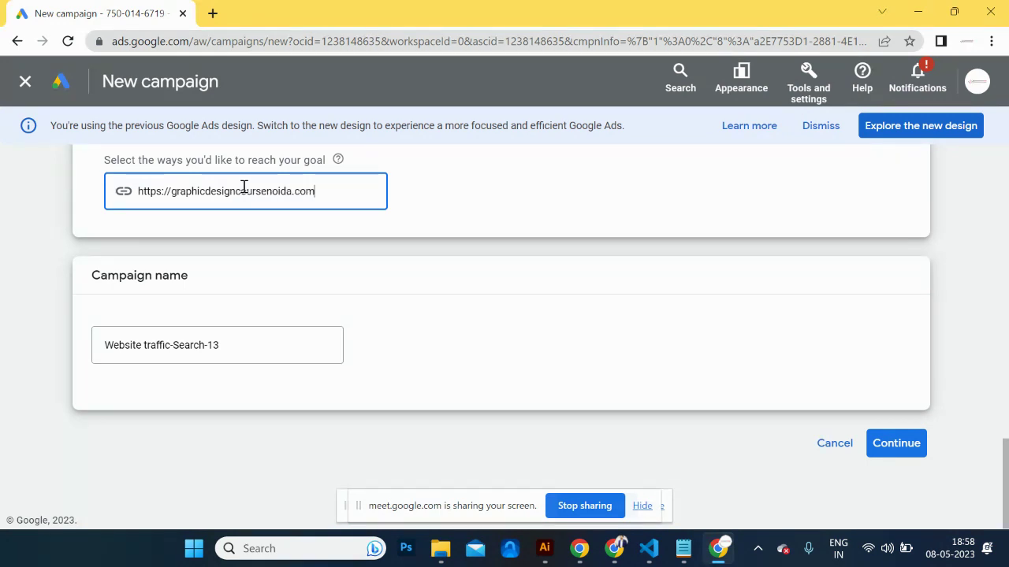
# Step: Name the campaign "Website traffic-Search-13 demo" and start it as a new campaign instead of finishing a saved draft
pyautogui.click(205, 345)
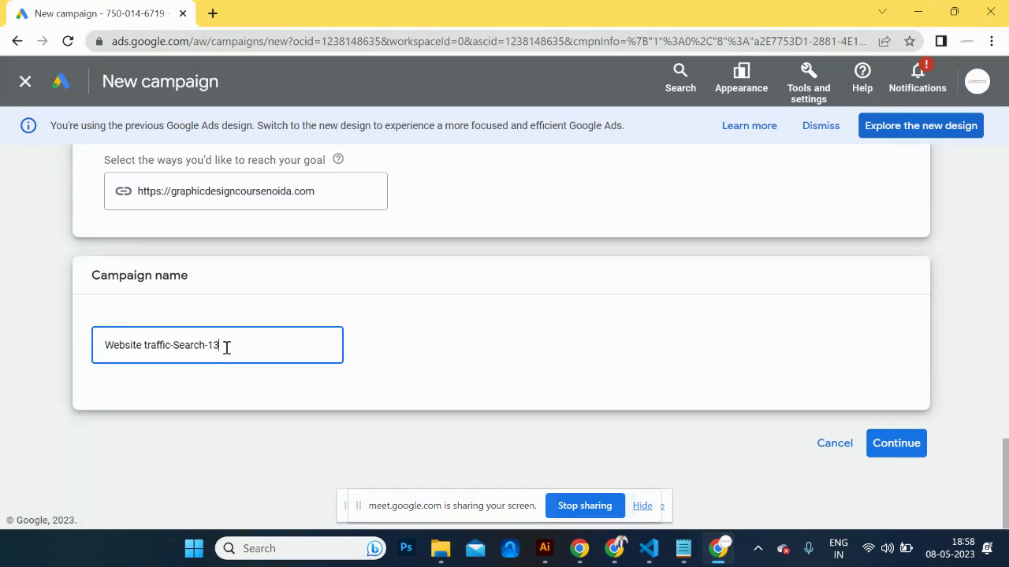
pyautogui.write('demo')
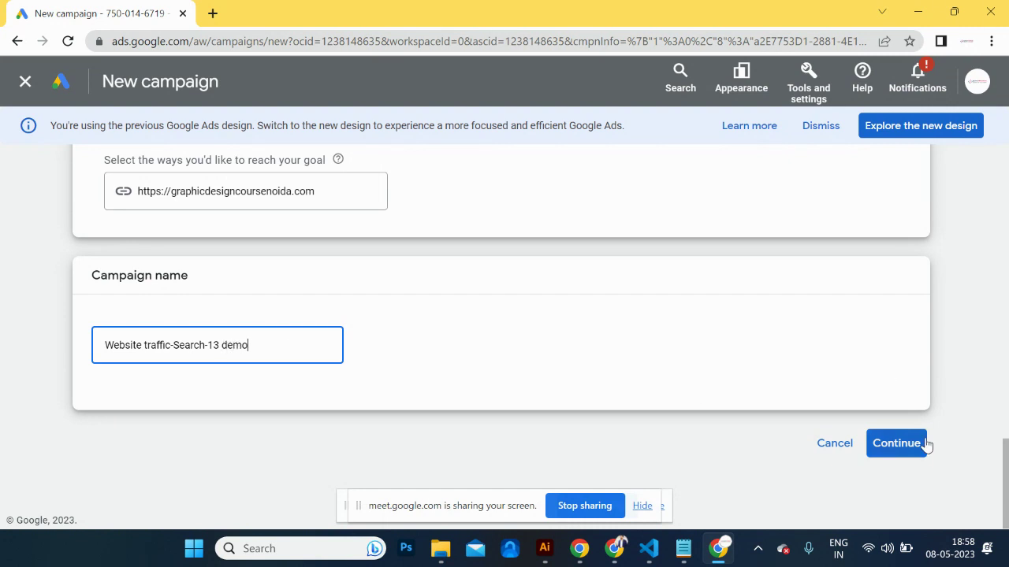
pyautogui.click(912, 446)
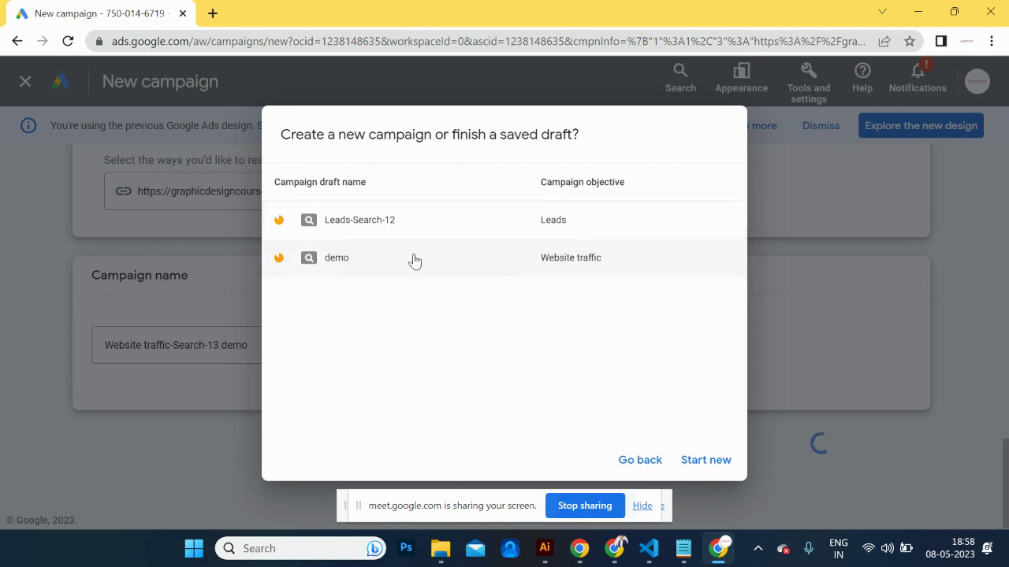
pyautogui.click(713, 462)
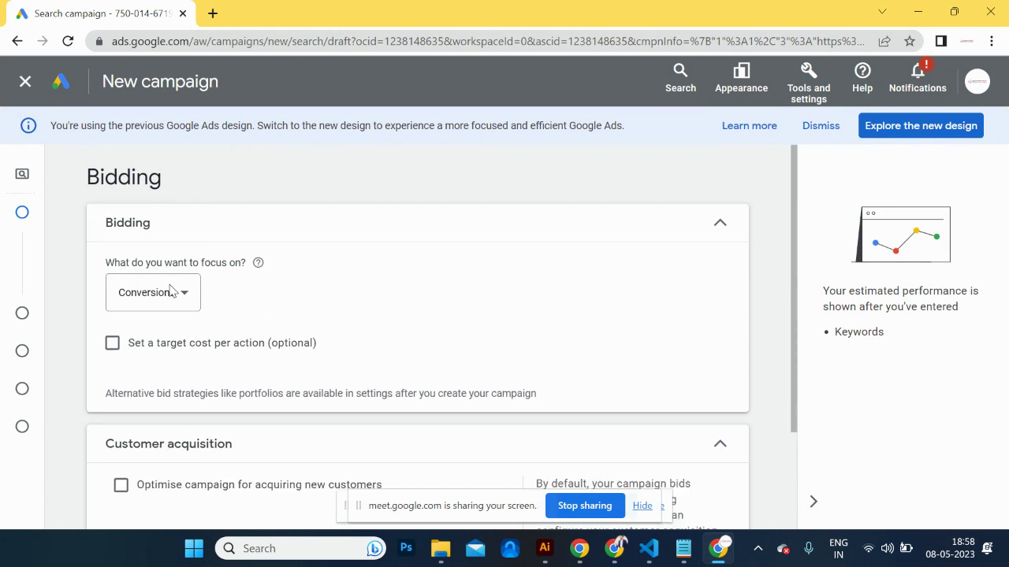
# Step: Keep Conversions as the bidding focus and set a target cost per action of ₹20.00
pyautogui.scroll(-1, 178, 301)
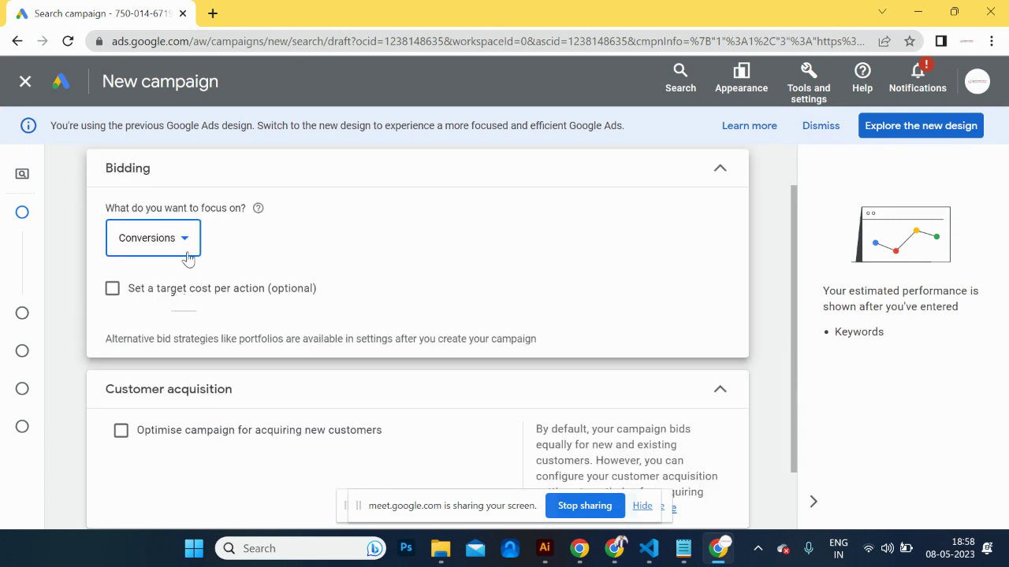
pyautogui.click(182, 251)
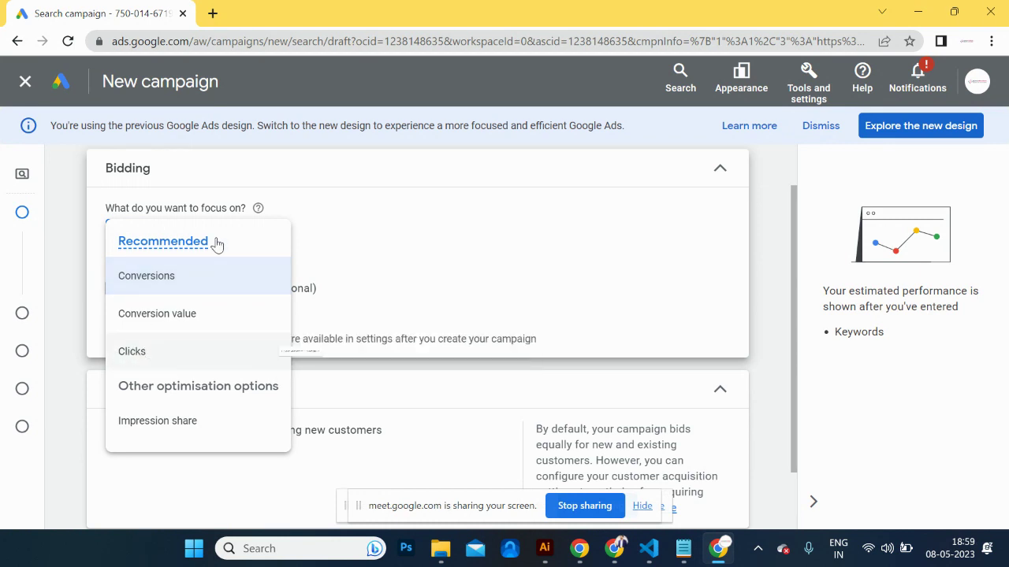
pyautogui.click(308, 228)
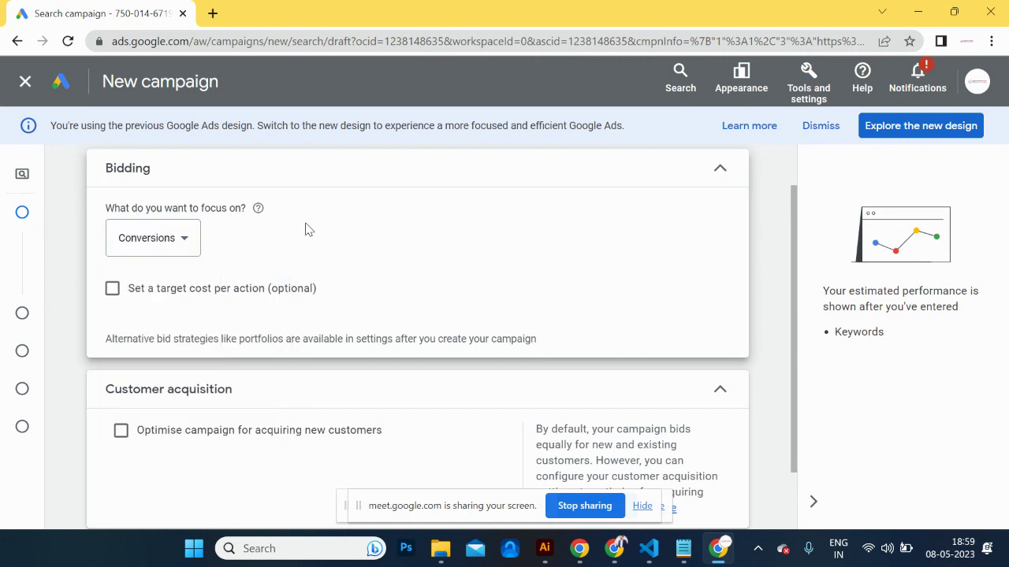
pyautogui.click(113, 288)
pyautogui.click(145, 354)
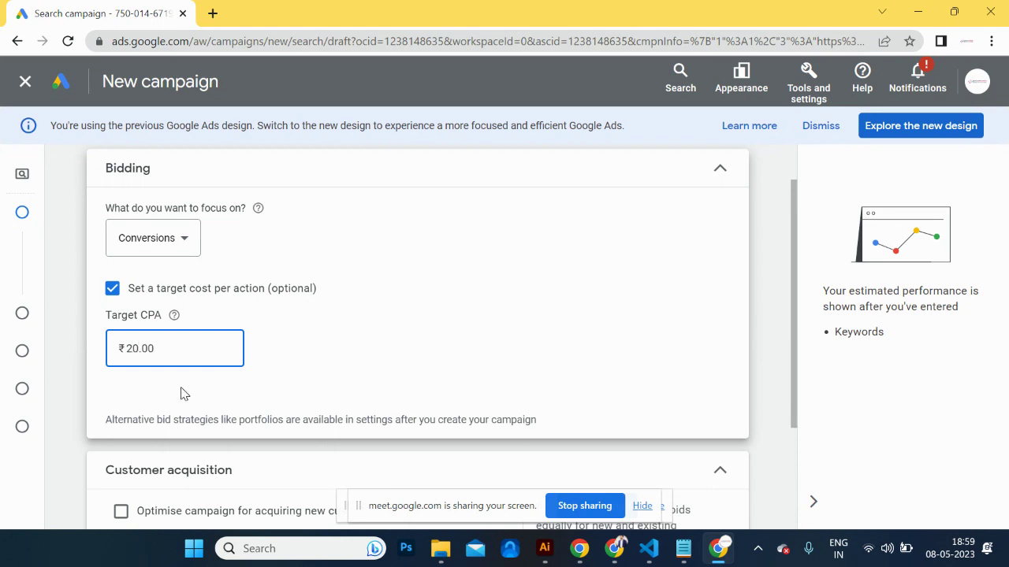
pyautogui.scroll(-1, 181, 394)
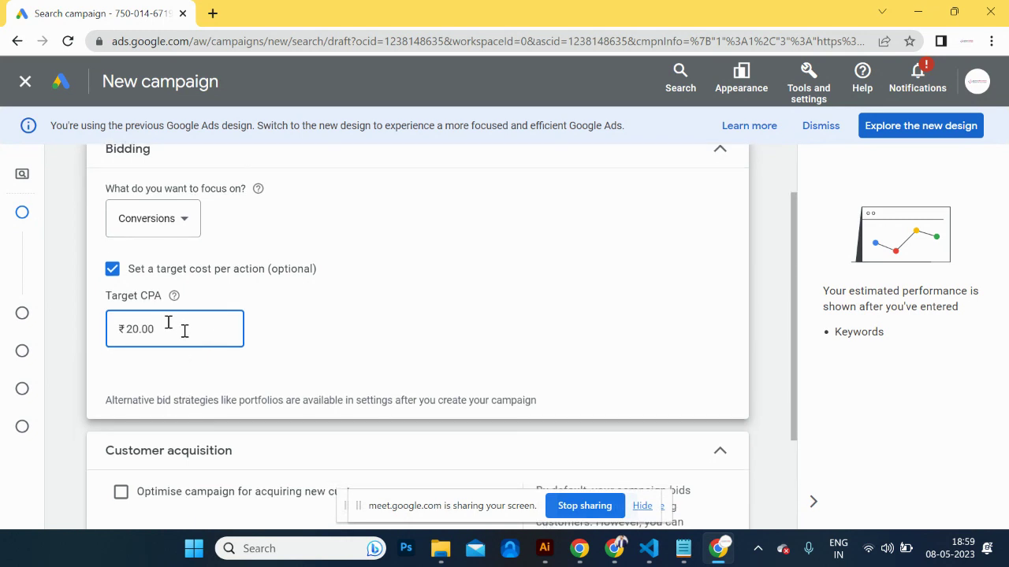
pyautogui.scroll(-3, 189, 373)
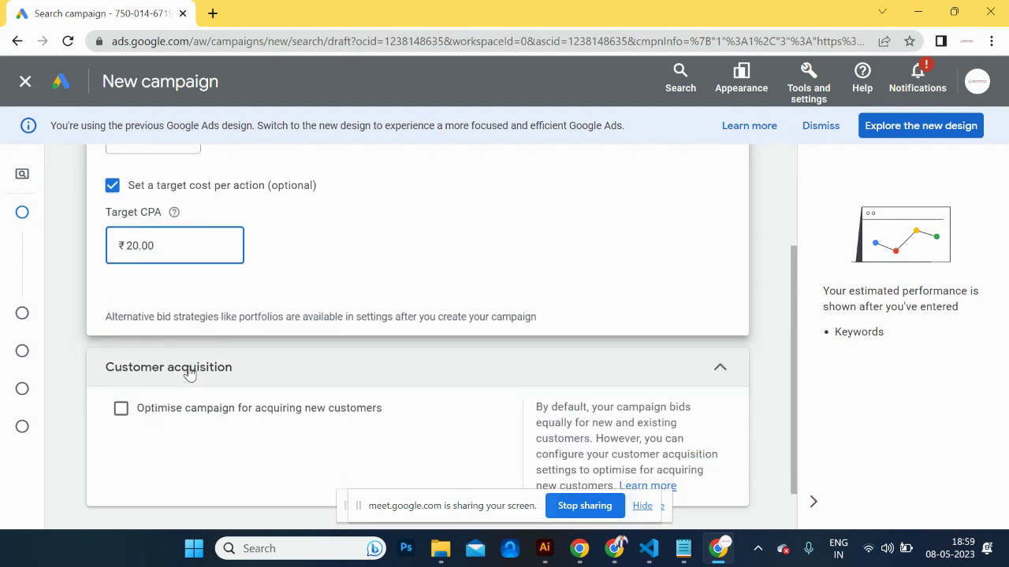
# Step: Optimise the campaign for acquiring new customers, keep bidding higher for new customers, and continue to the campaign settings
pyautogui.scroll(-1, 189, 373)
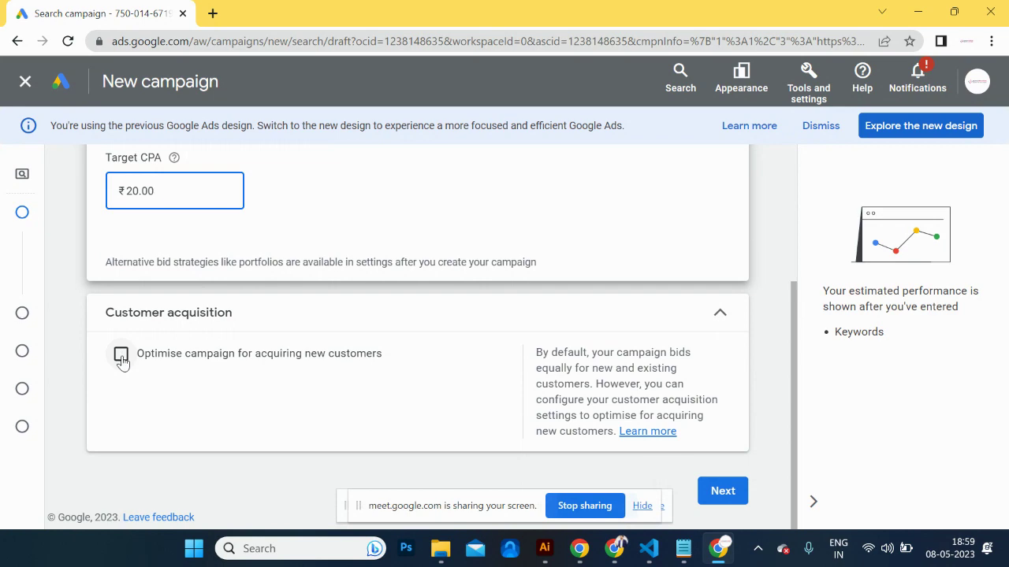
pyautogui.click(121, 355)
pyautogui.scroll(-3, 288, 392)
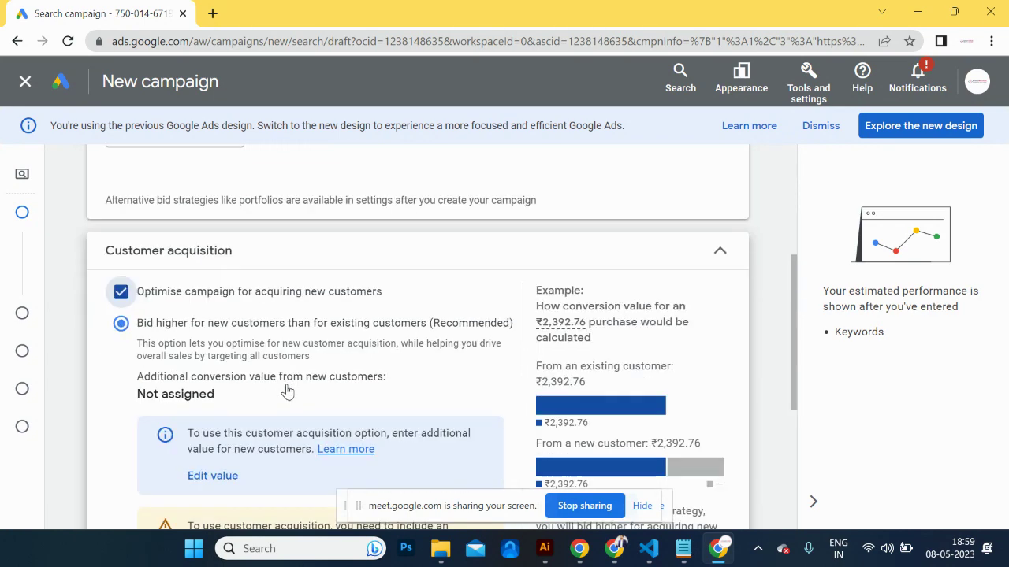
pyautogui.scroll(-3, 288, 392)
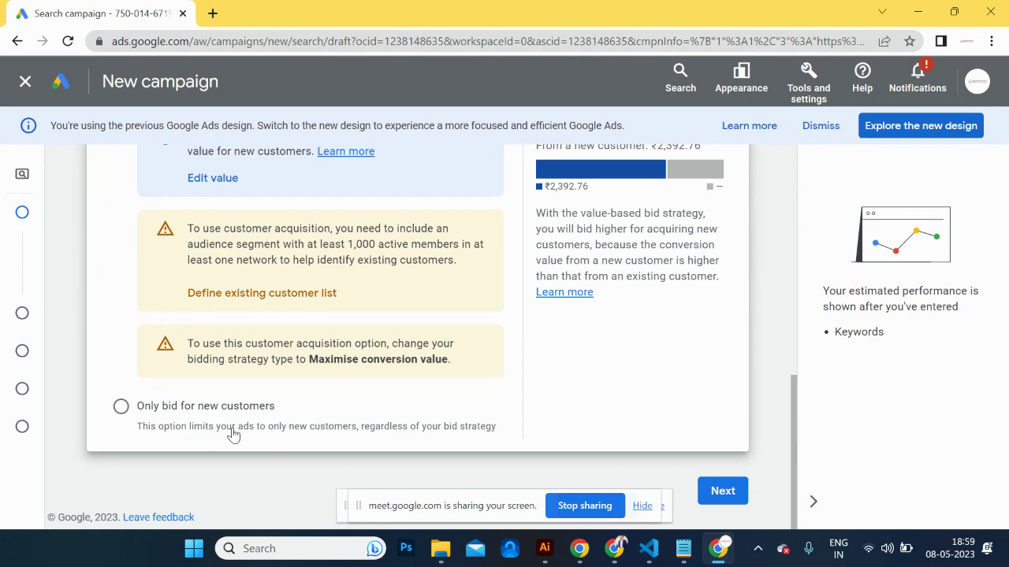
pyautogui.click(733, 492)
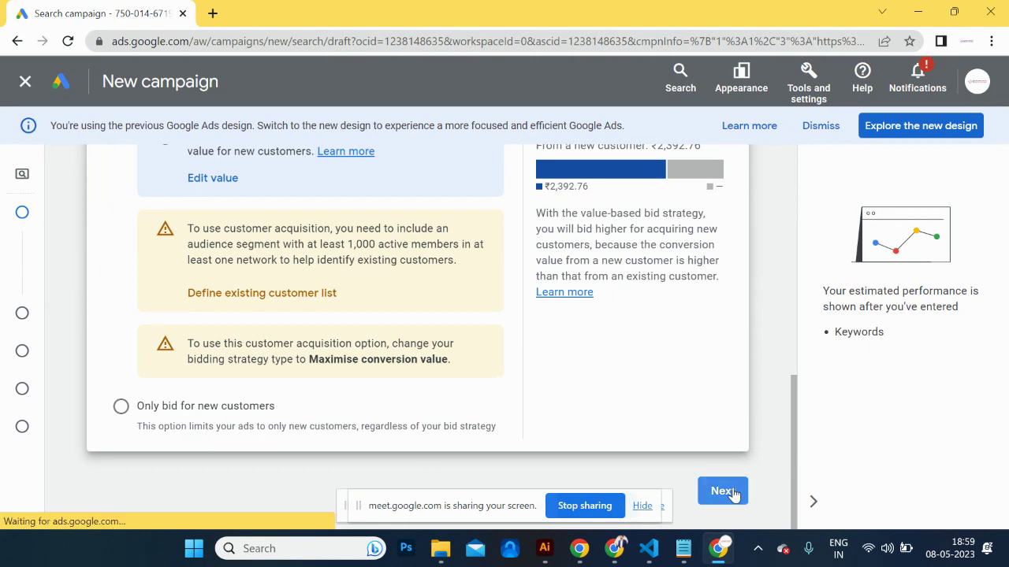
# Step: Switch the networks setting to Choose networks and exclude the Google Display Network, keeping Google search partners included
pyautogui.scroll(-2, 498, 397)
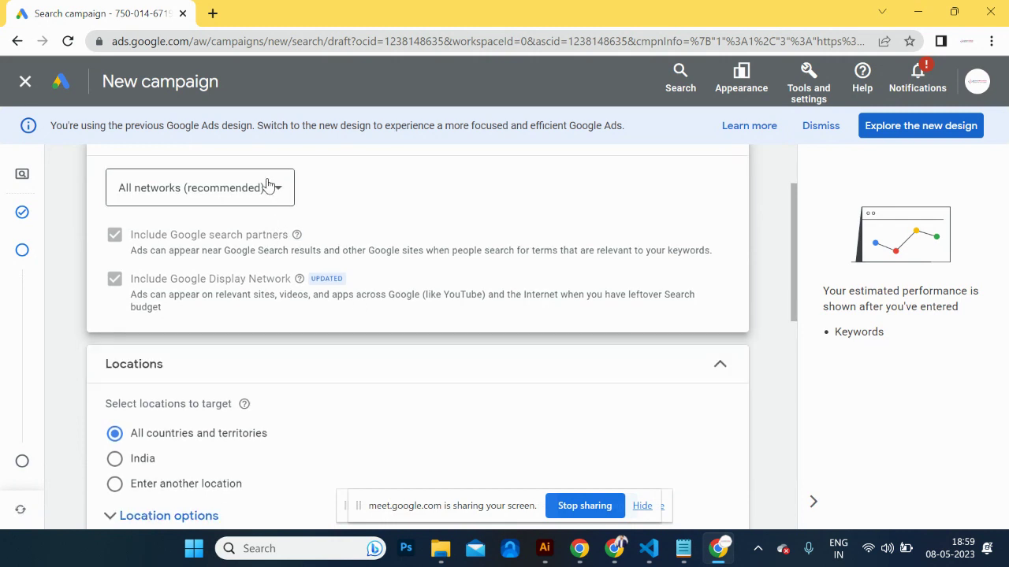
pyautogui.click(268, 185)
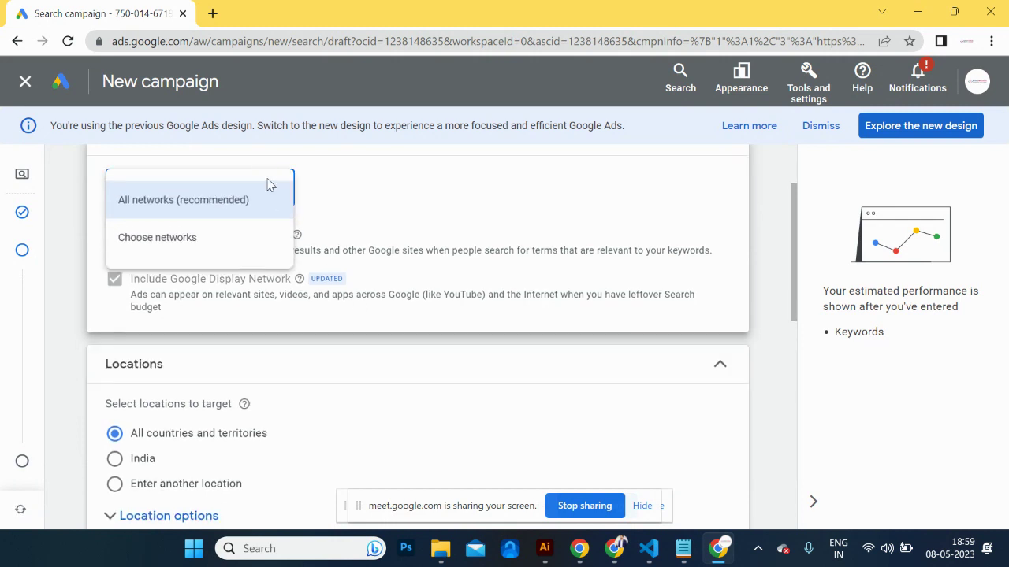
pyautogui.click(381, 211)
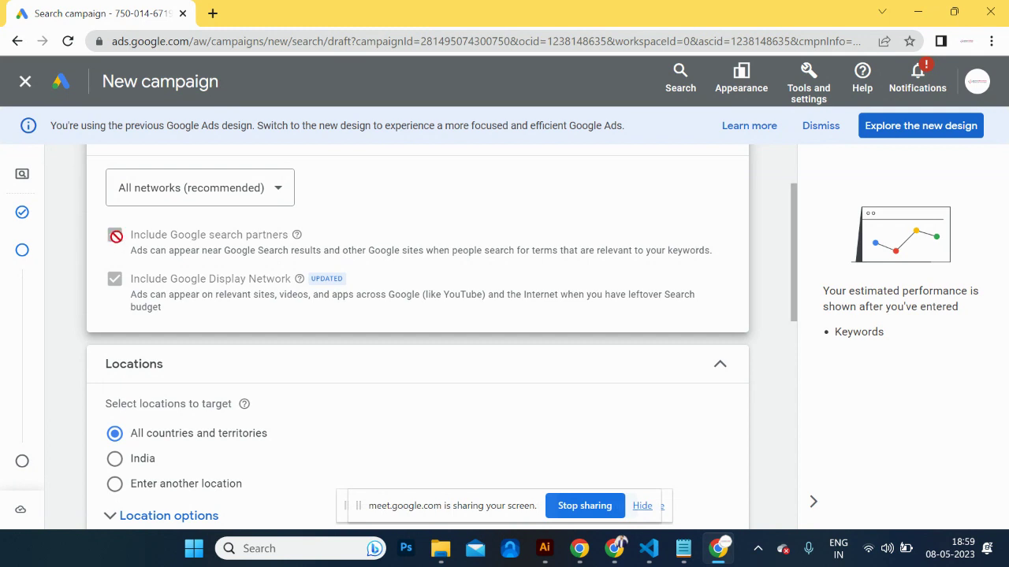
pyautogui.click(251, 198)
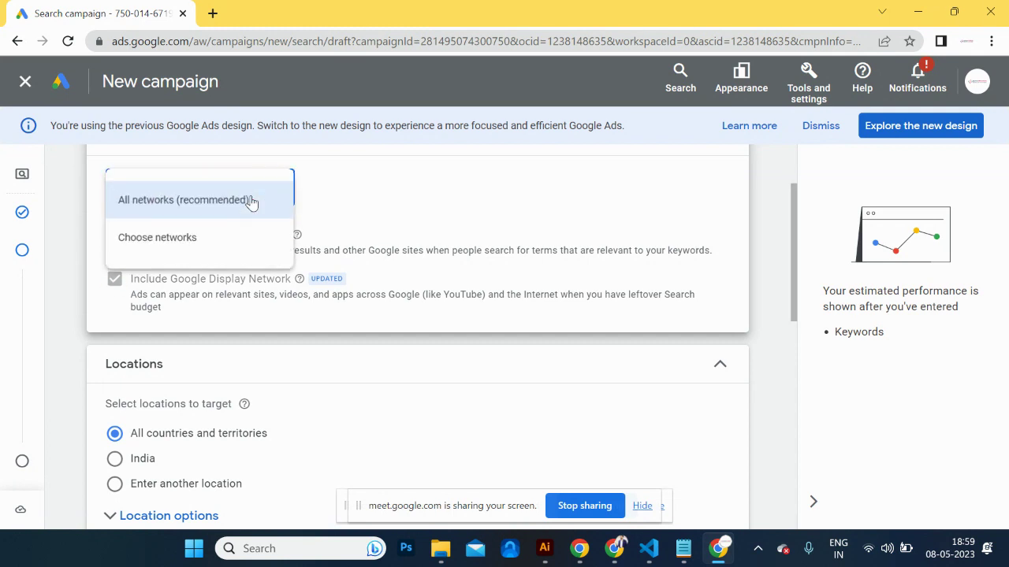
pyautogui.click(205, 243)
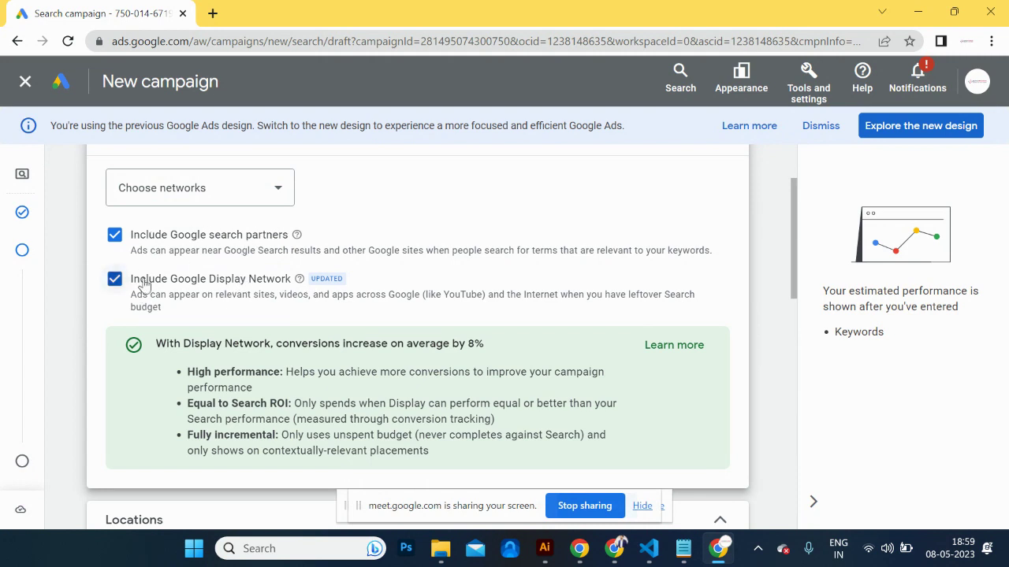
pyautogui.click(114, 282)
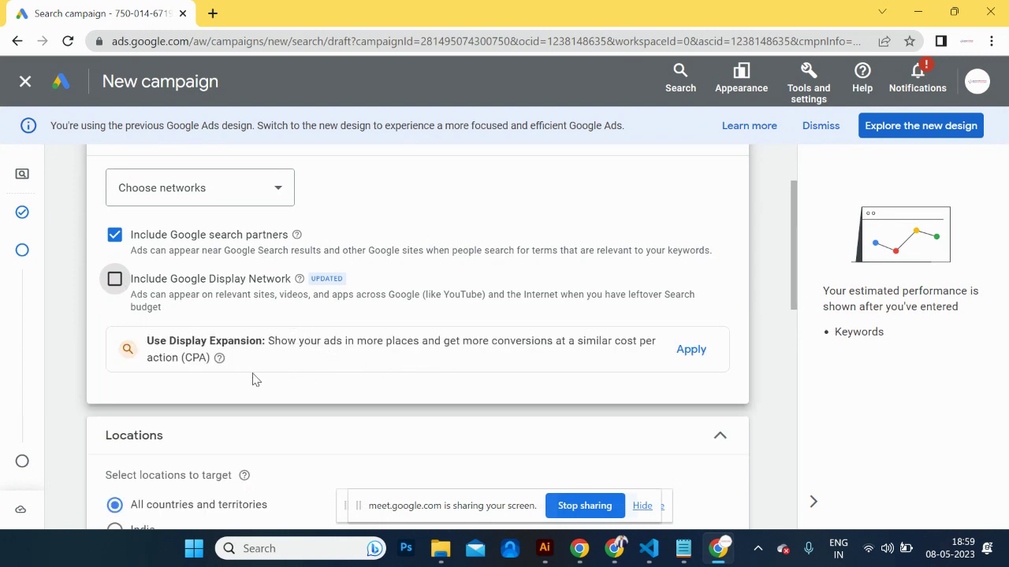
pyautogui.click(115, 280)
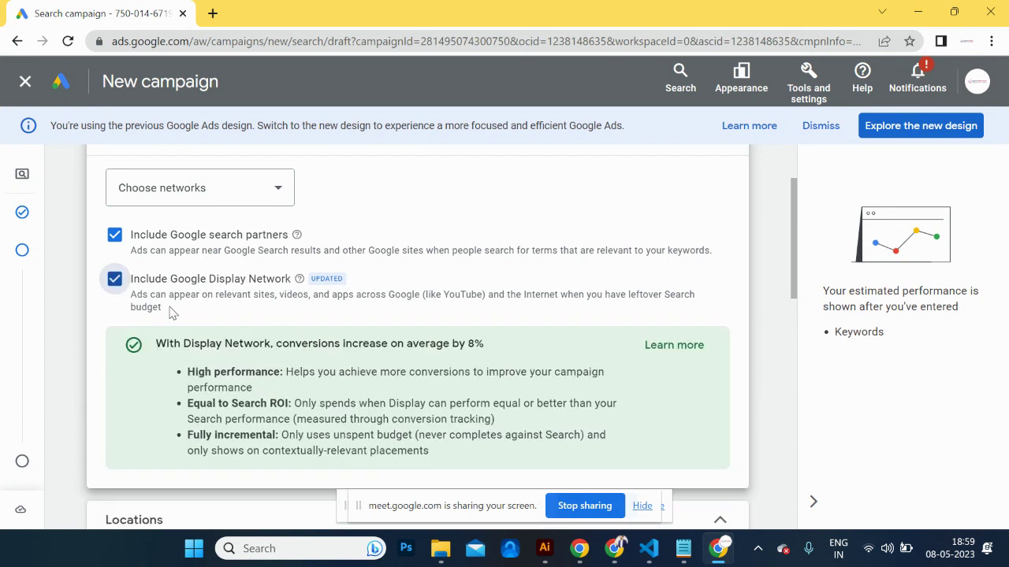
pyautogui.click(114, 280)
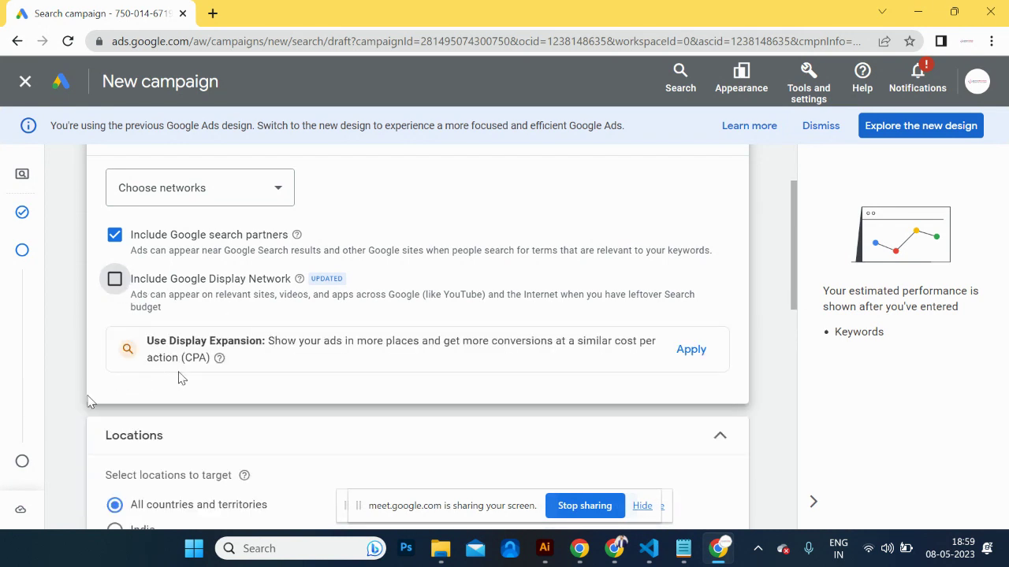
pyautogui.scroll(-1, 85, 401)
pyautogui.scroll(1, 85, 400)
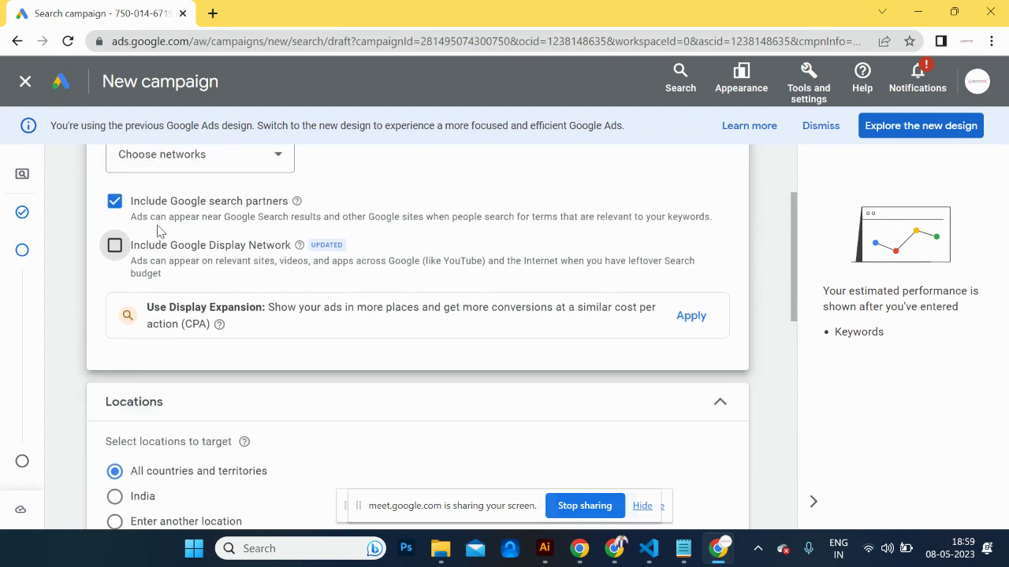
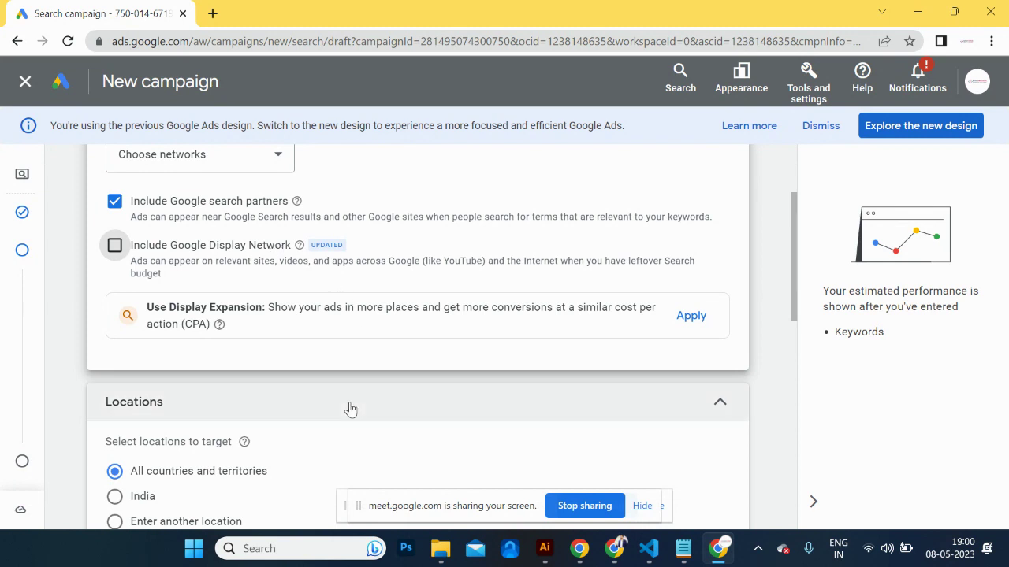
# Step: Try the other location choices and set the campaign's target location to India
pyautogui.scroll(-3, 349, 407)
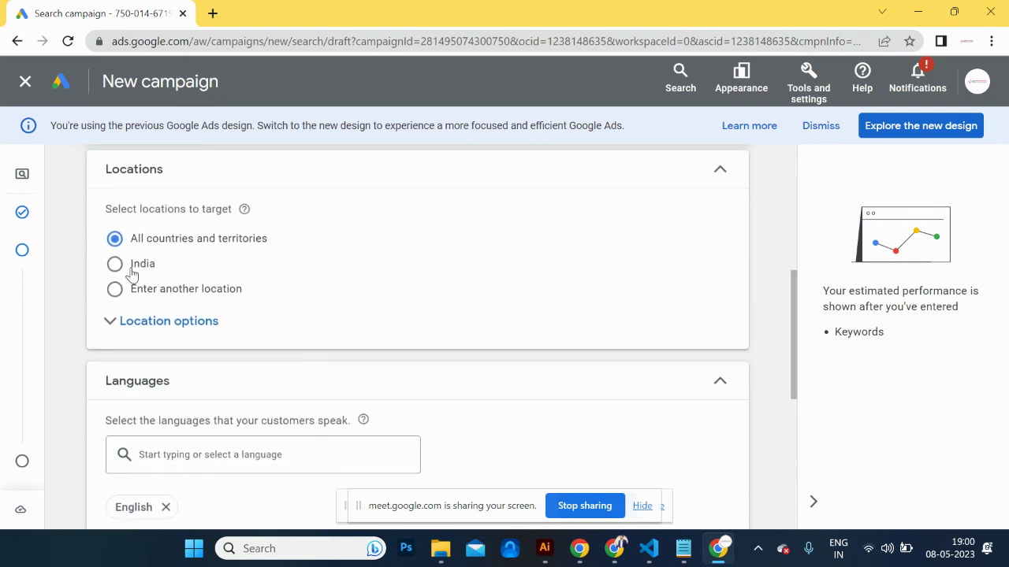
pyautogui.click(148, 294)
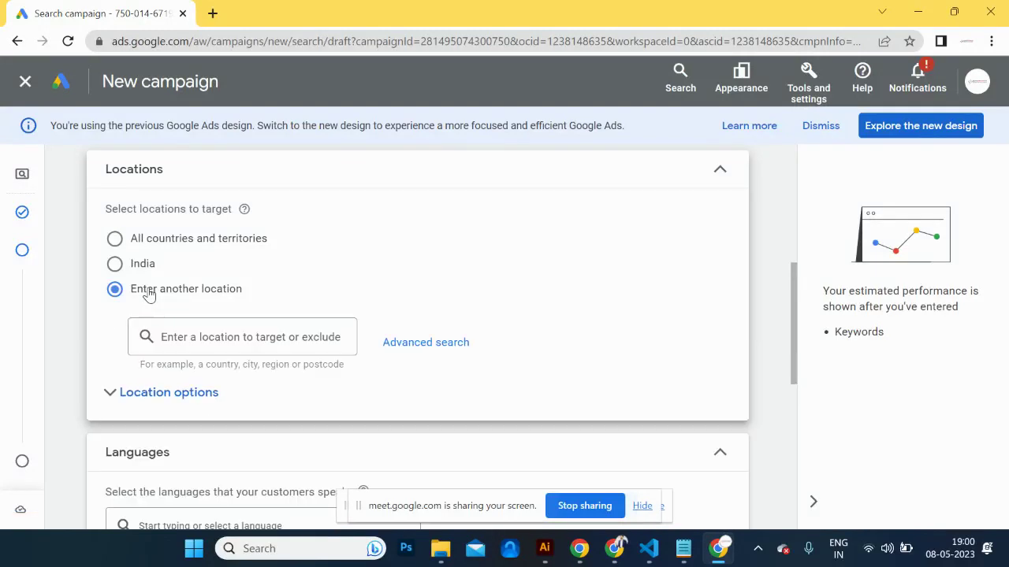
pyautogui.click(233, 337)
pyautogui.click(131, 245)
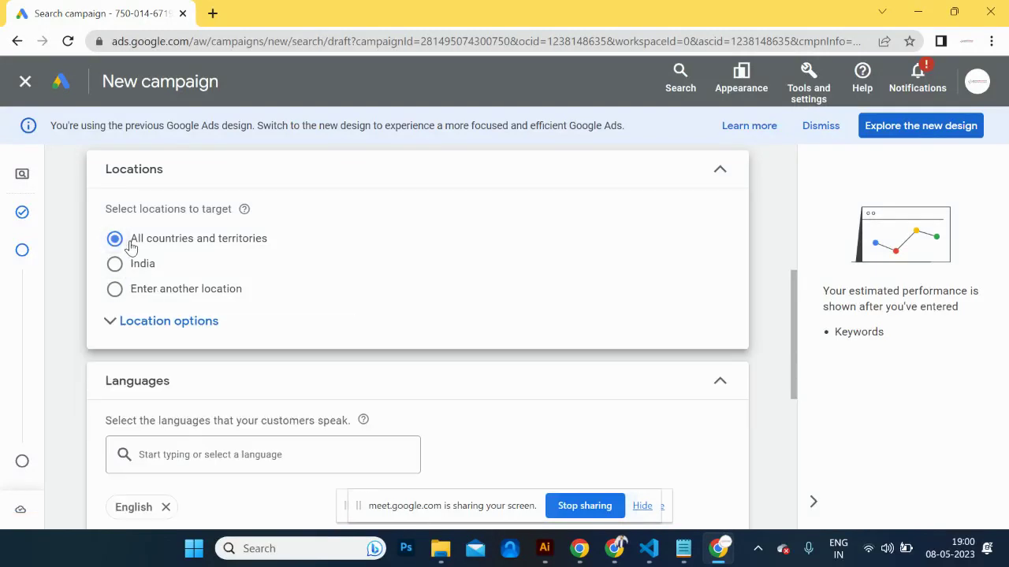
pyautogui.click(133, 272)
pyautogui.scroll(-1, 261, 361)
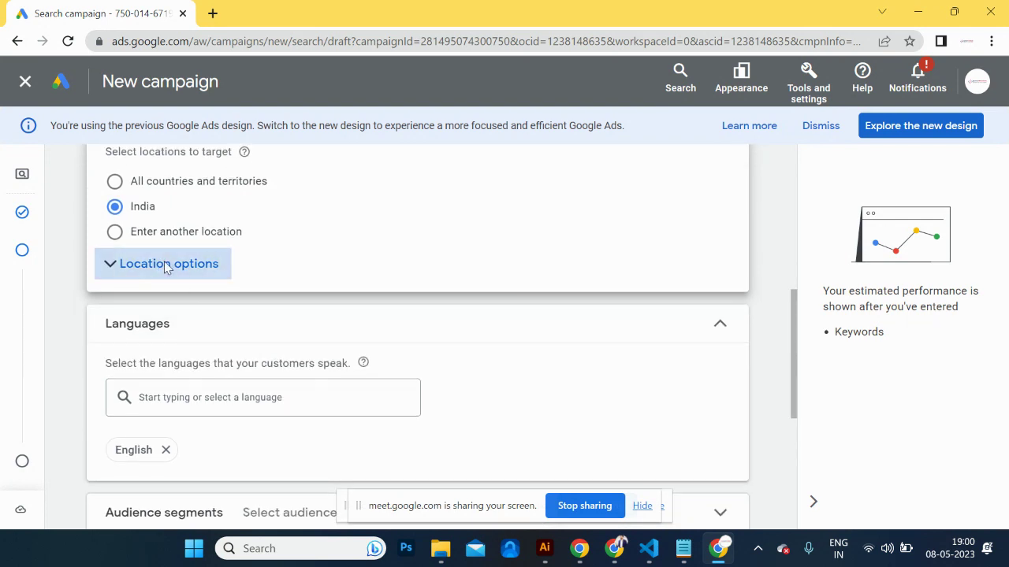
# Step: Expand the location options, try Presence targeting, and return the target to Presence or interest
pyautogui.click(166, 266)
pyautogui.scroll(-2, 191, 355)
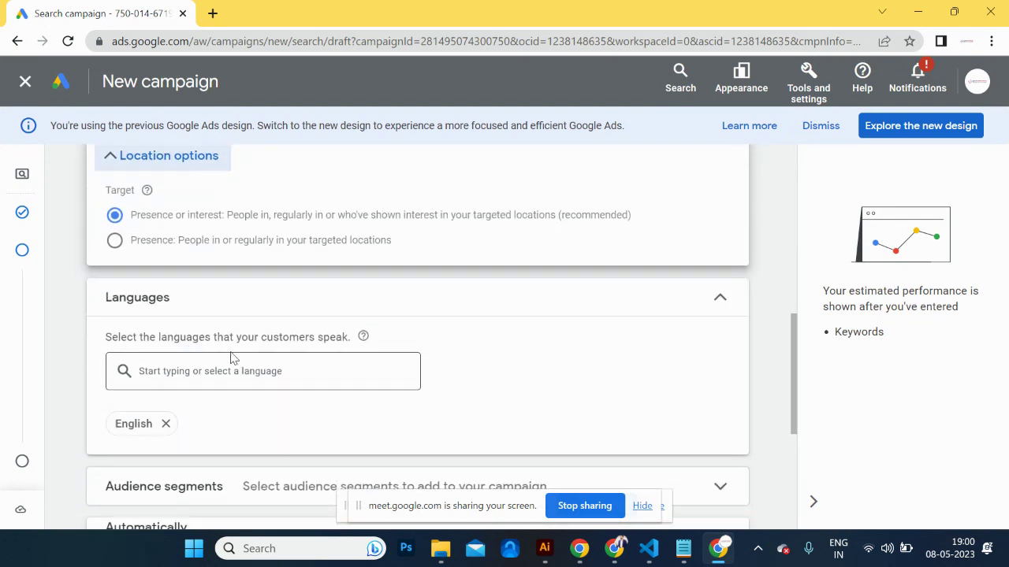
pyautogui.click(115, 241)
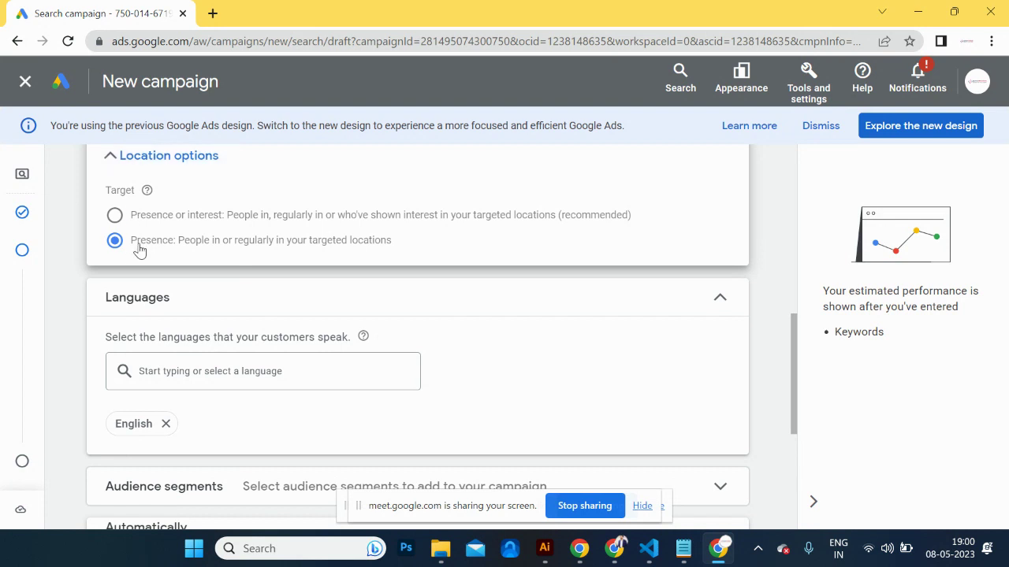
pyautogui.click(130, 223)
pyautogui.scroll(2, 131, 224)
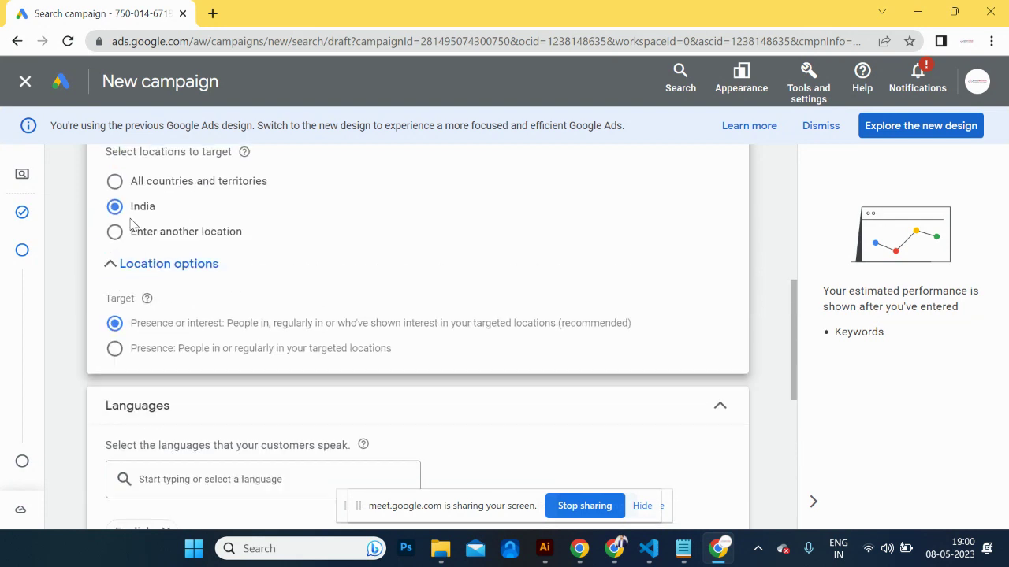
# Step: Switch the campaign's targeting to another location and target the city of Noida, Uttar Pradesh, India
pyautogui.scroll(1, 131, 229)
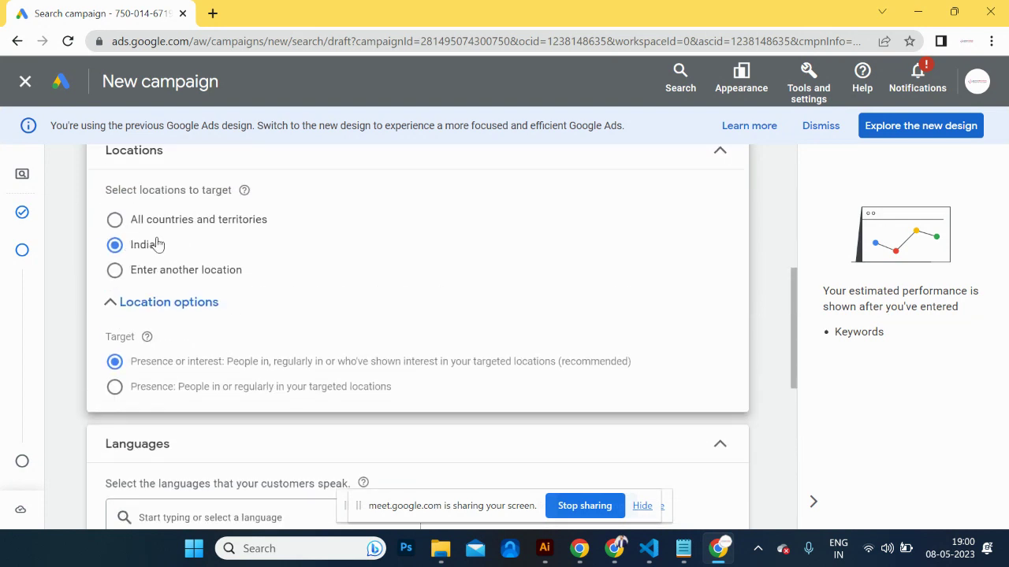
pyautogui.click(152, 307)
pyautogui.click(160, 277)
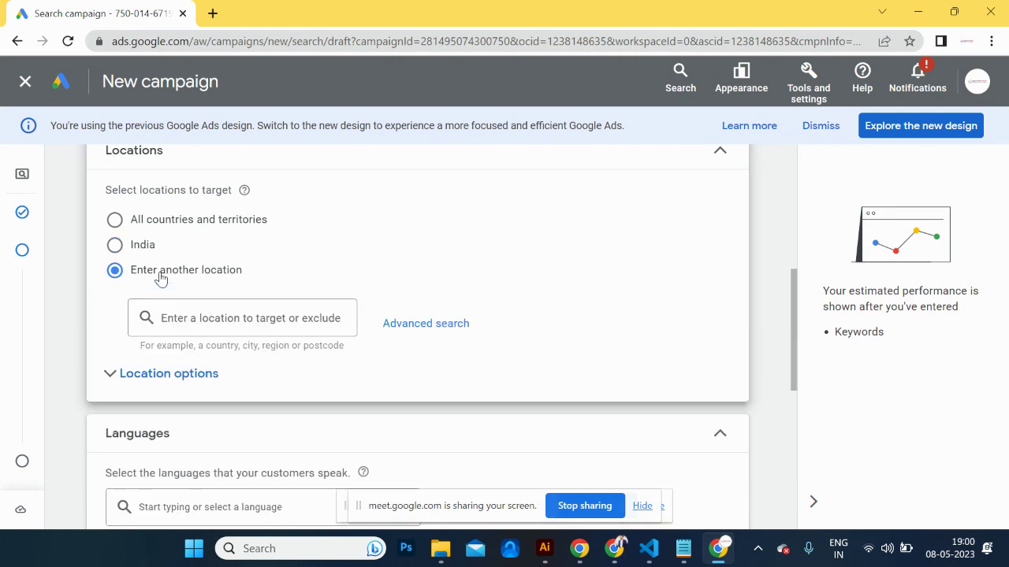
pyautogui.click(197, 319)
pyautogui.write('noi')
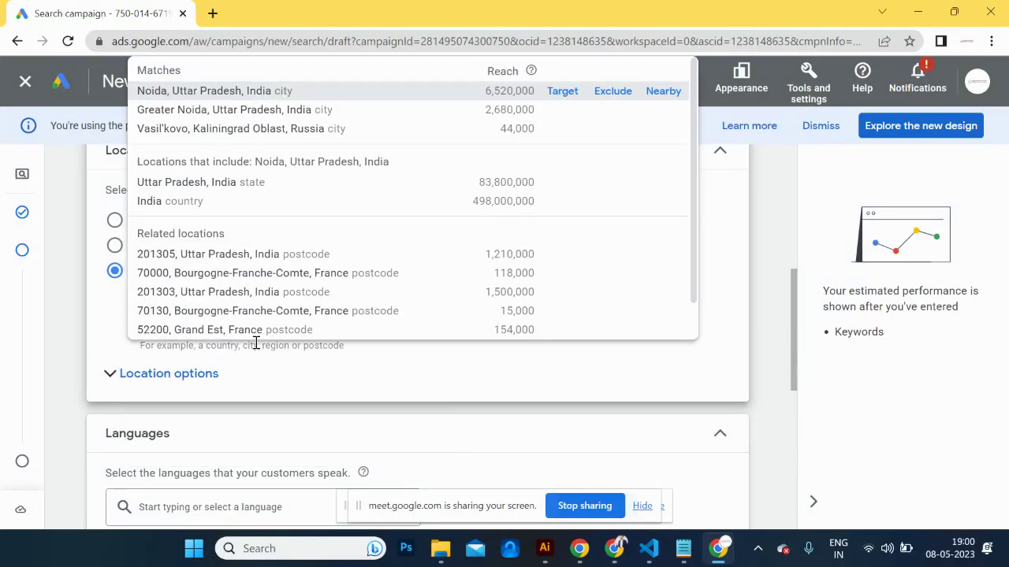
pyautogui.click(565, 96)
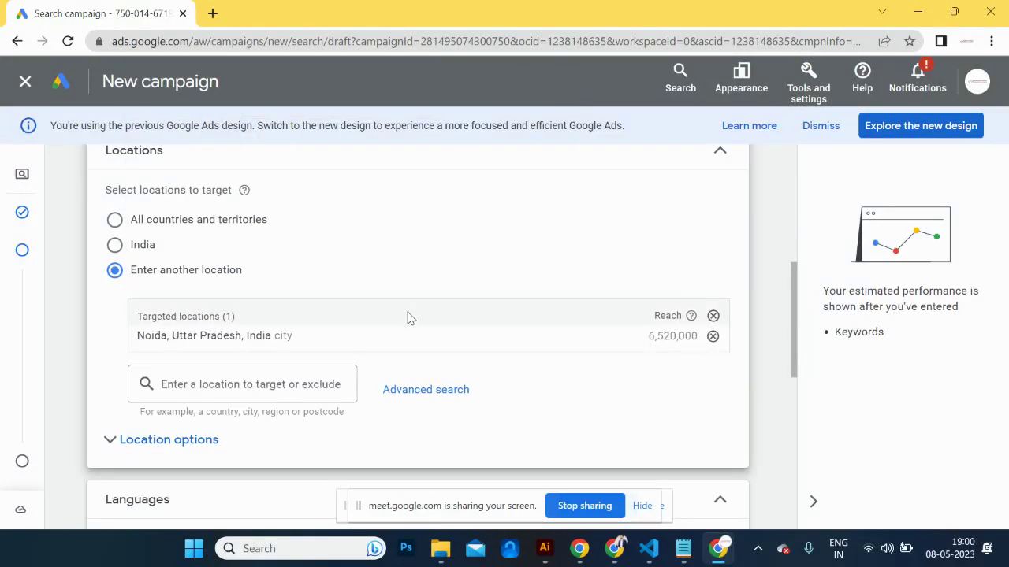
# Step: Review the language and automatically created assets settings, expand the additional campaign settings, and continue to keywords and ads
pyautogui.scroll(-1, 407, 318)
pyautogui.scroll(-1, 407, 317)
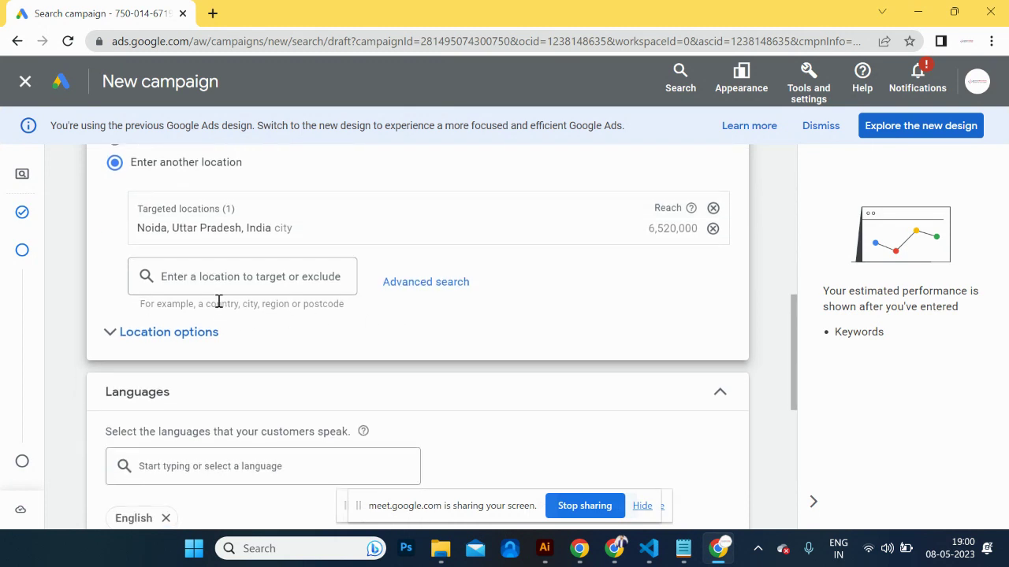
pyautogui.scroll(-1, 259, 338)
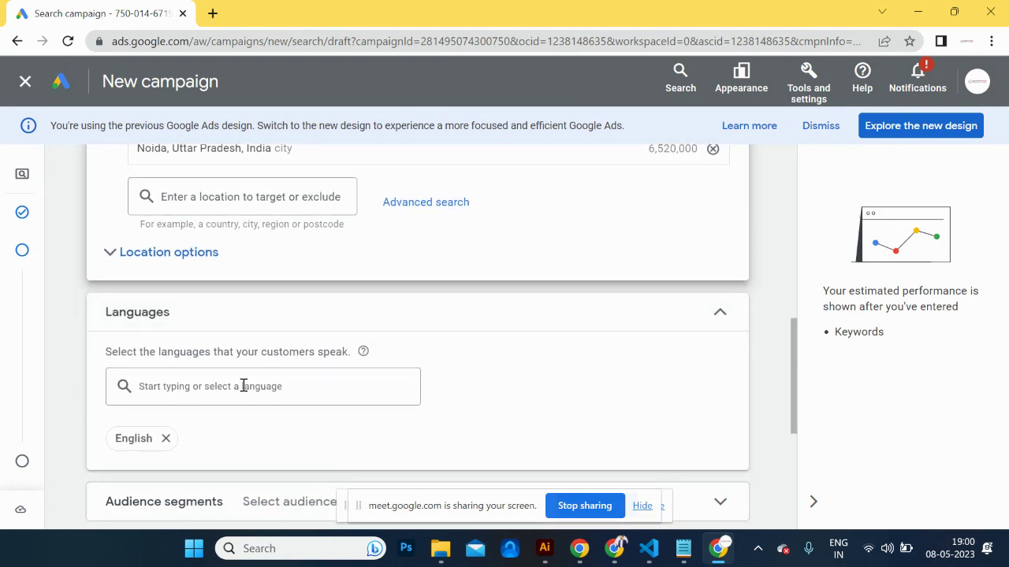
pyautogui.scroll(-2, 242, 394)
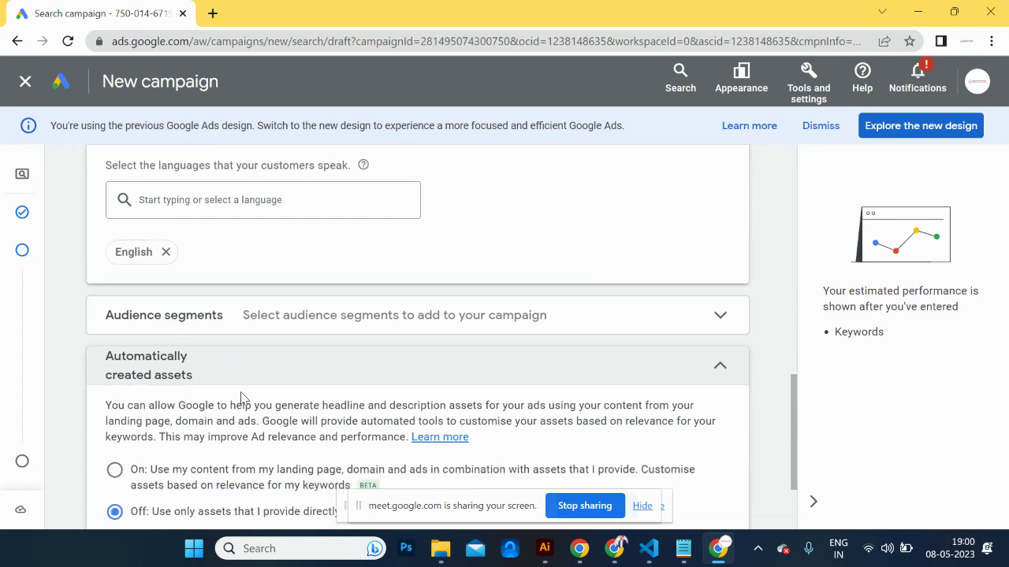
pyautogui.scroll(-2, 242, 399)
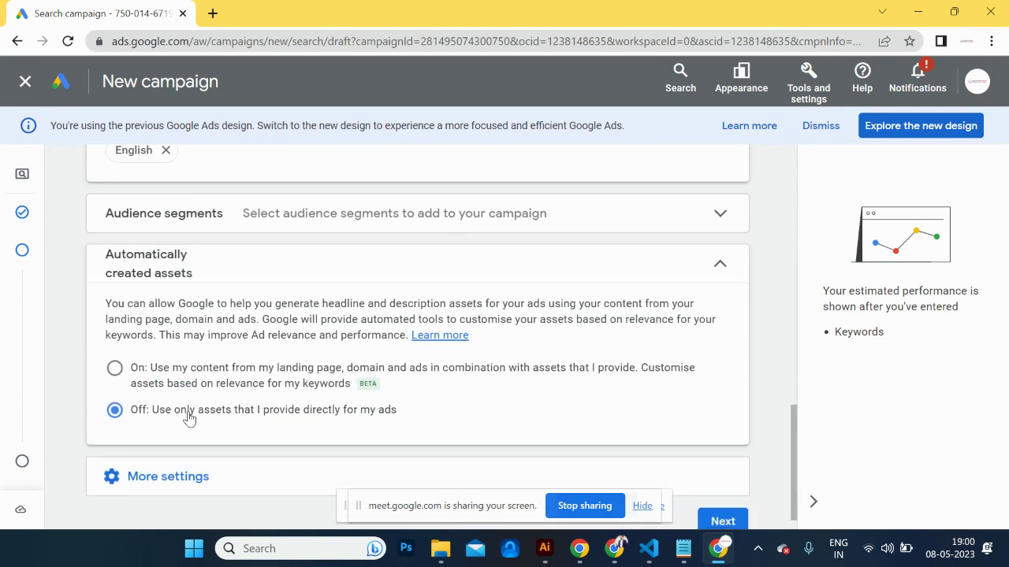
pyautogui.scroll(-1, 313, 423)
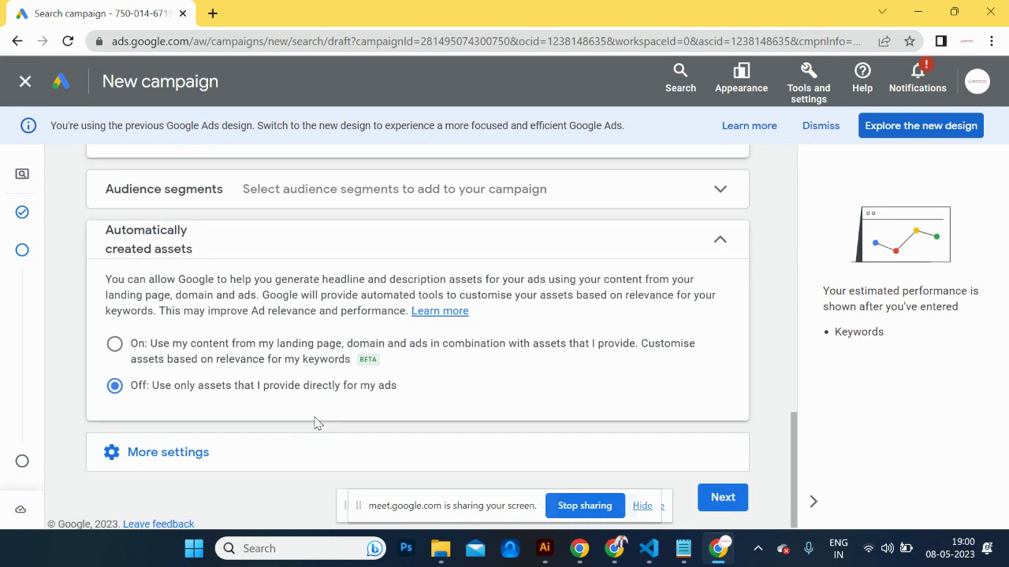
pyautogui.click(159, 446)
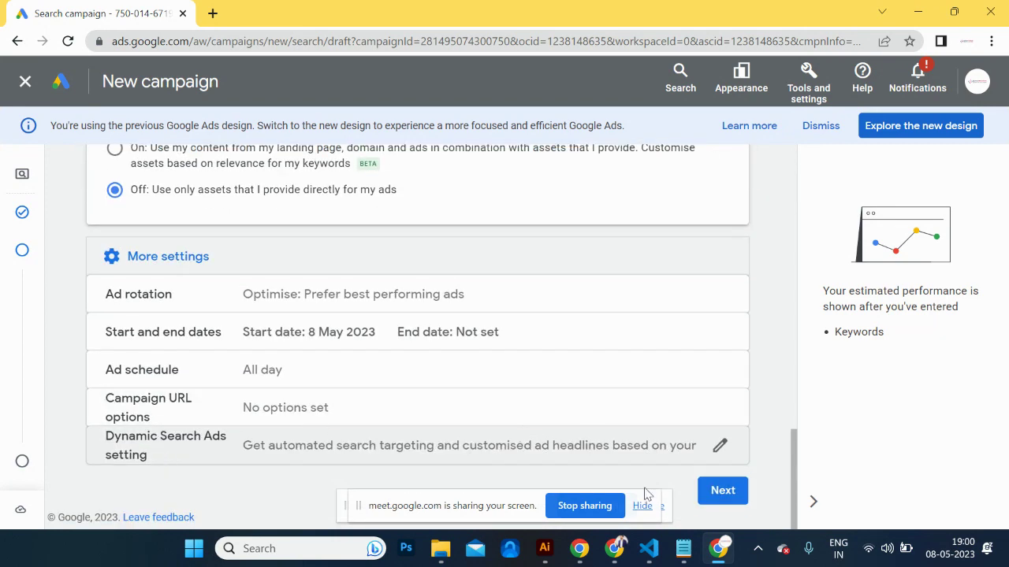
pyautogui.click(717, 491)
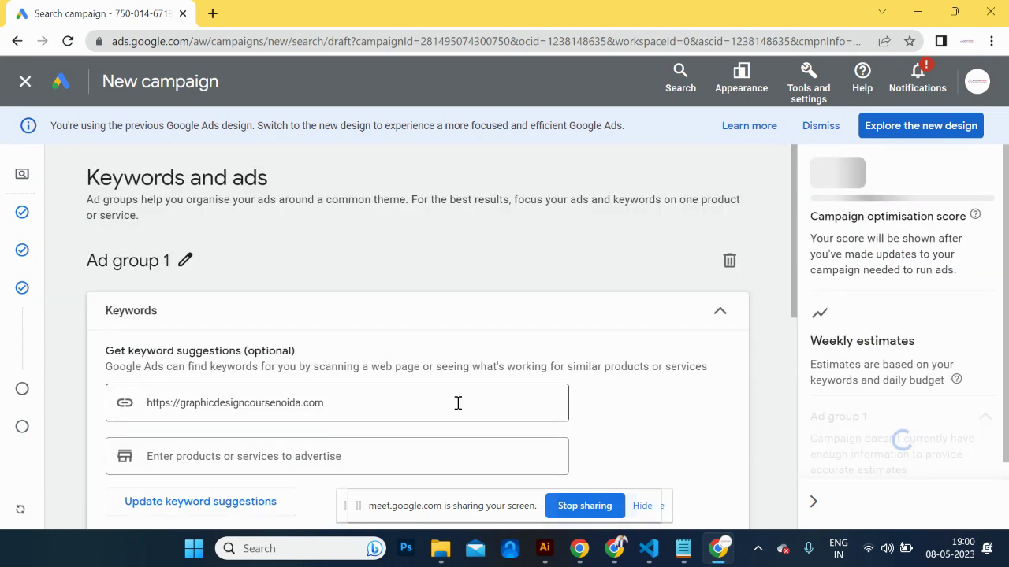
# Step: Examine the suggested keywords for Ad group 1 and the ad's strength, final URL, display path, preview and calls sections
pyautogui.scroll(-3, 458, 402)
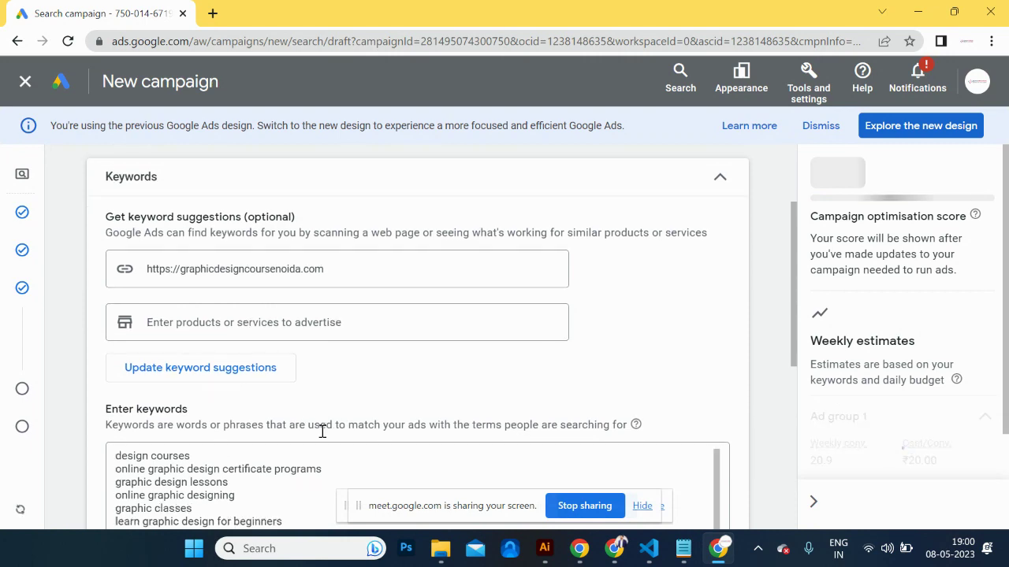
pyautogui.scroll(-1, 322, 430)
pyautogui.scroll(-5, 321, 434)
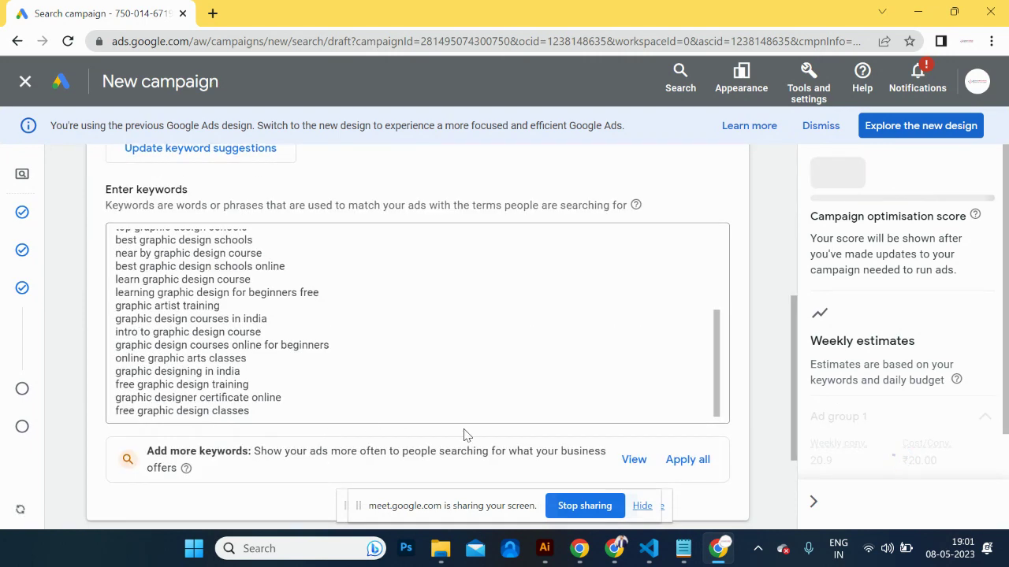
pyautogui.scroll(-2, 441, 446)
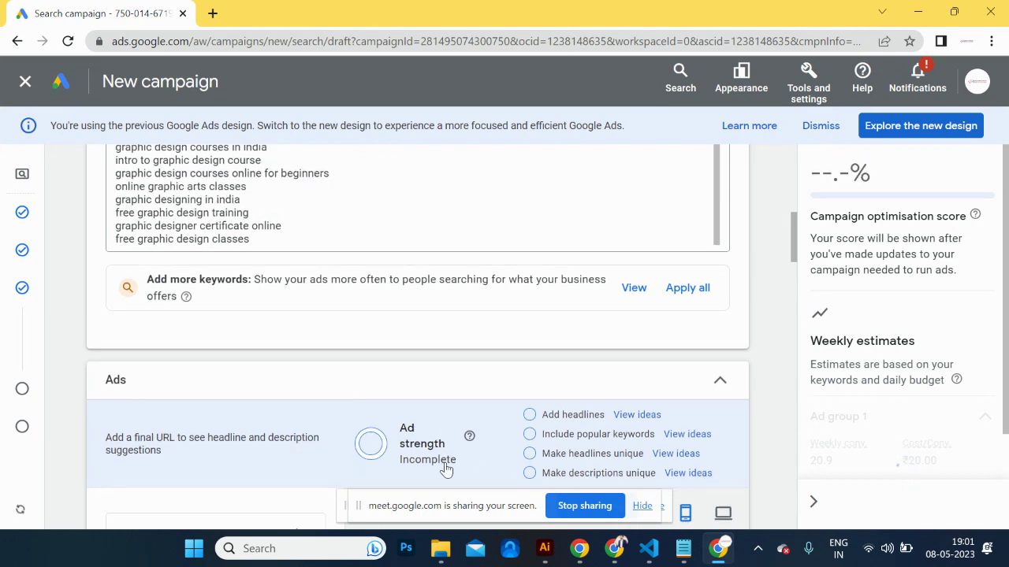
pyautogui.scroll(-1, 446, 466)
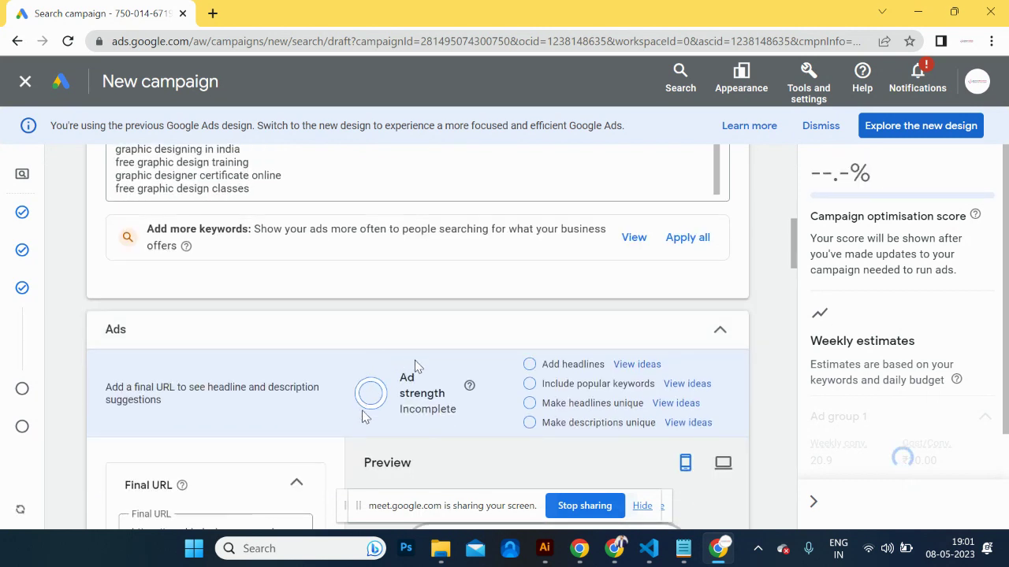
pyautogui.scroll(-2, 419, 407)
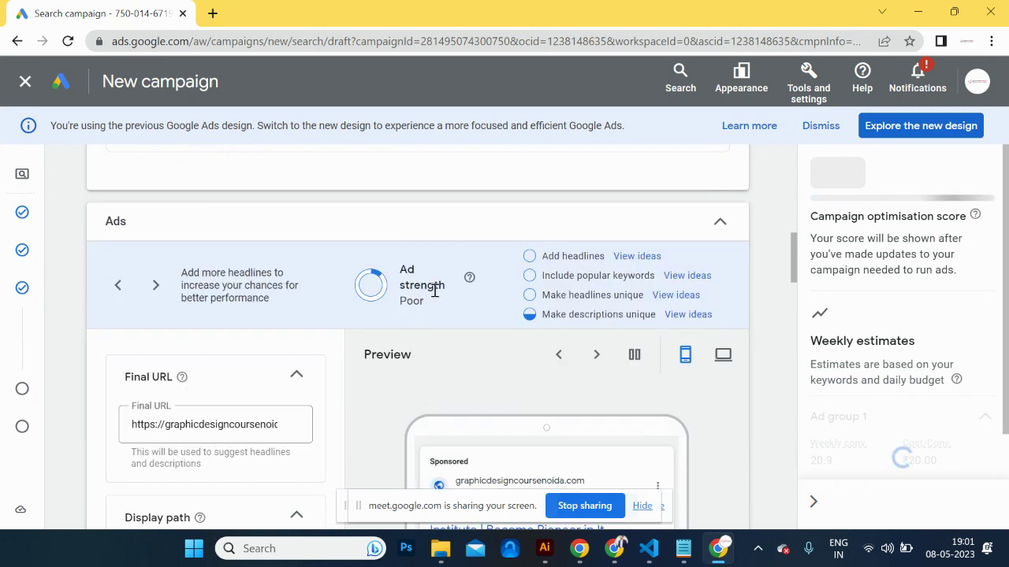
pyautogui.scroll(-3, 398, 392)
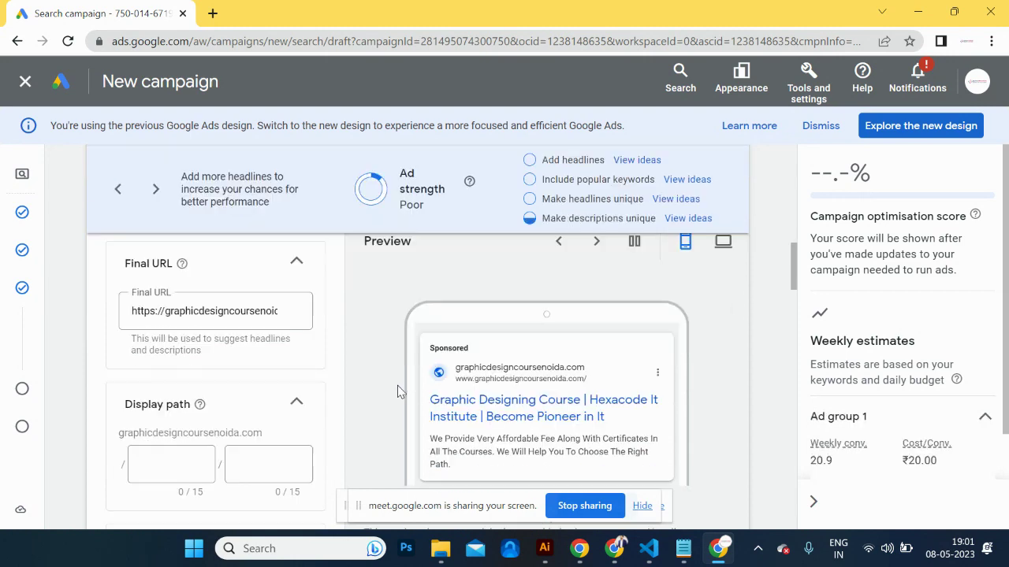
pyautogui.scroll(-2, 398, 392)
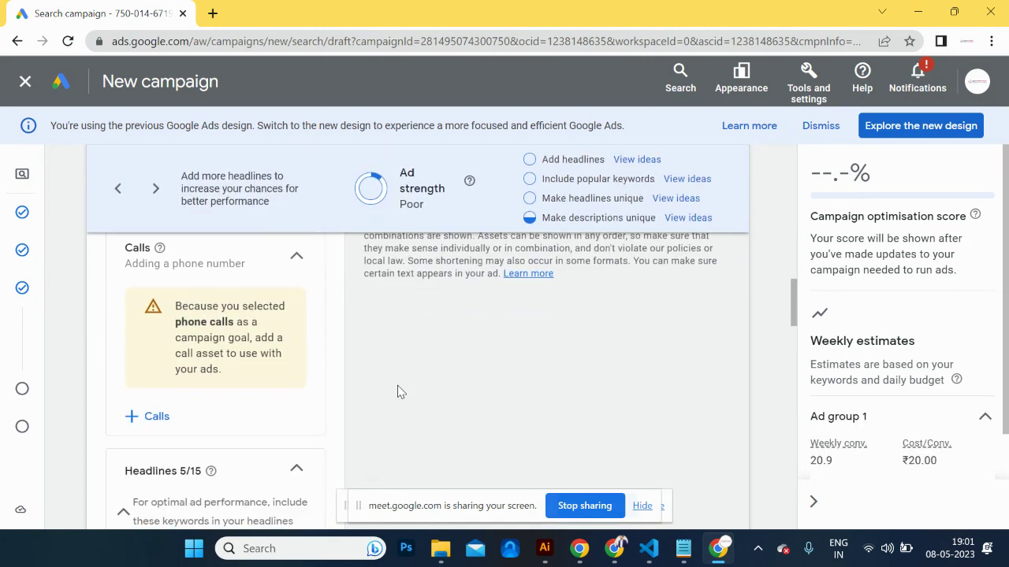
# Step: Replace the ad's first two headlines with "Graphic Design Training" and "Institute For Graphic Design"
pyautogui.scroll(-3, 398, 391)
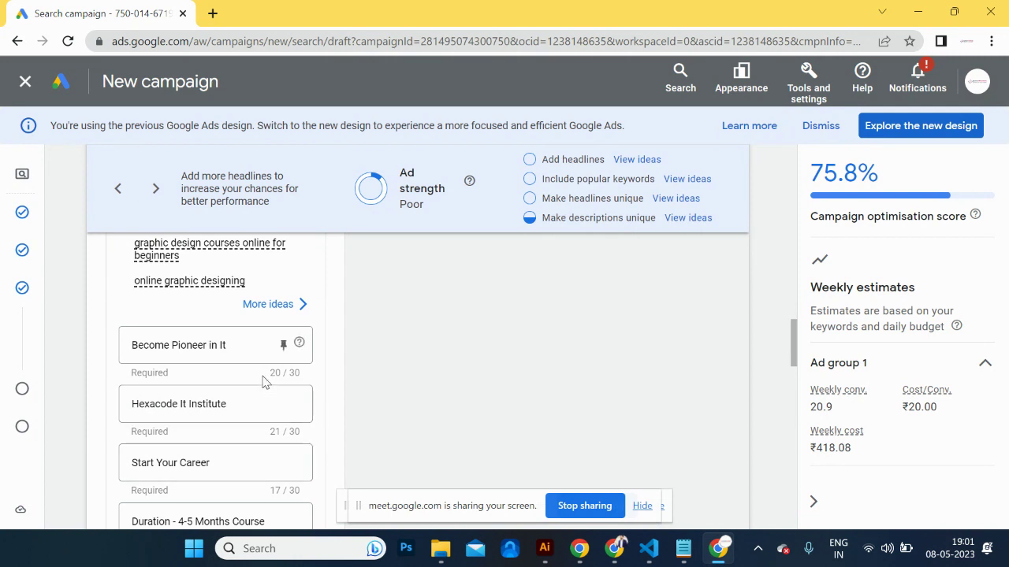
pyautogui.moveTo(232, 347); pyautogui.dragTo(85, 354)
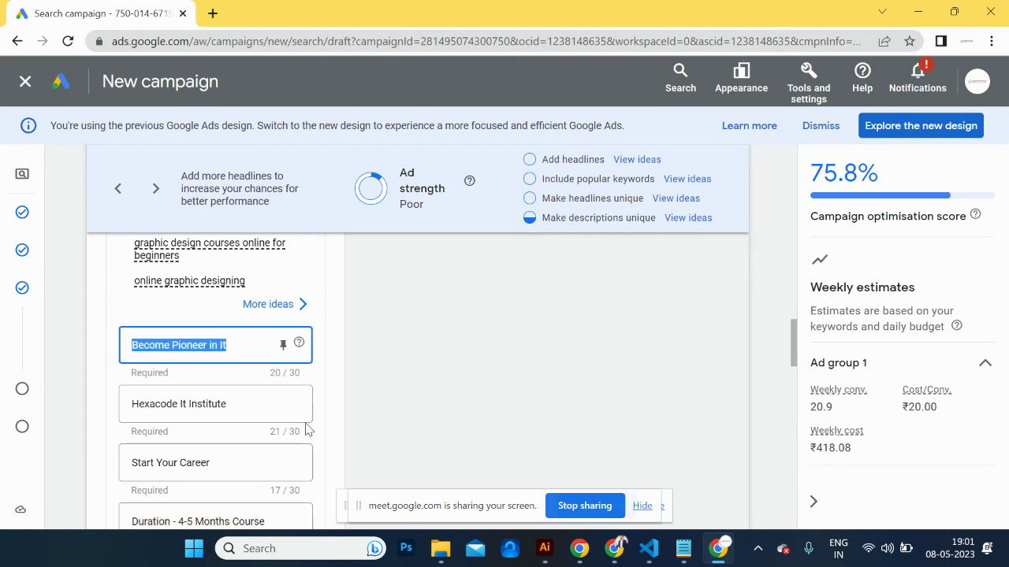
pyautogui.write('Graphic Design Training')
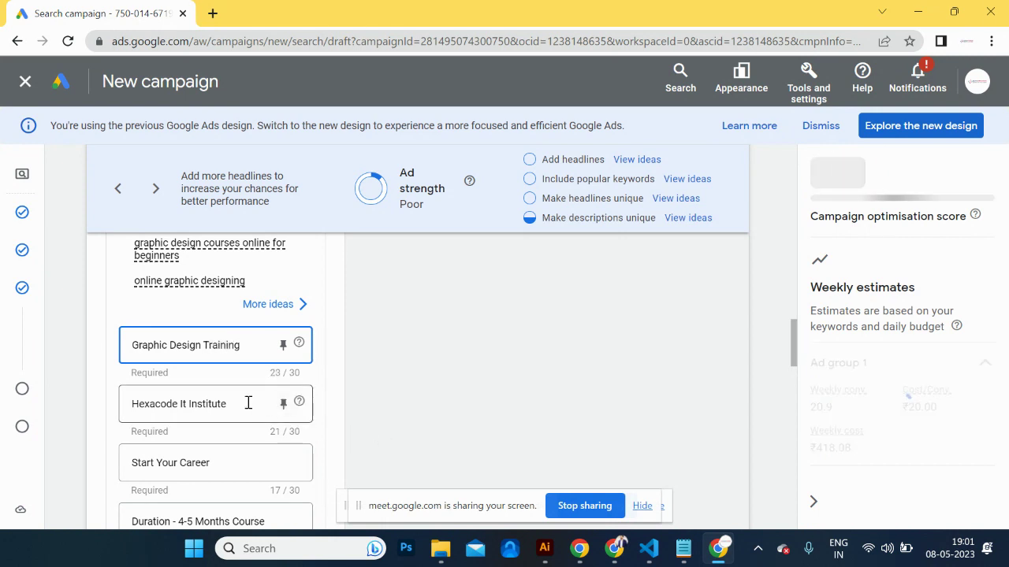
pyautogui.moveTo(247, 402); pyautogui.dragTo(86, 405)
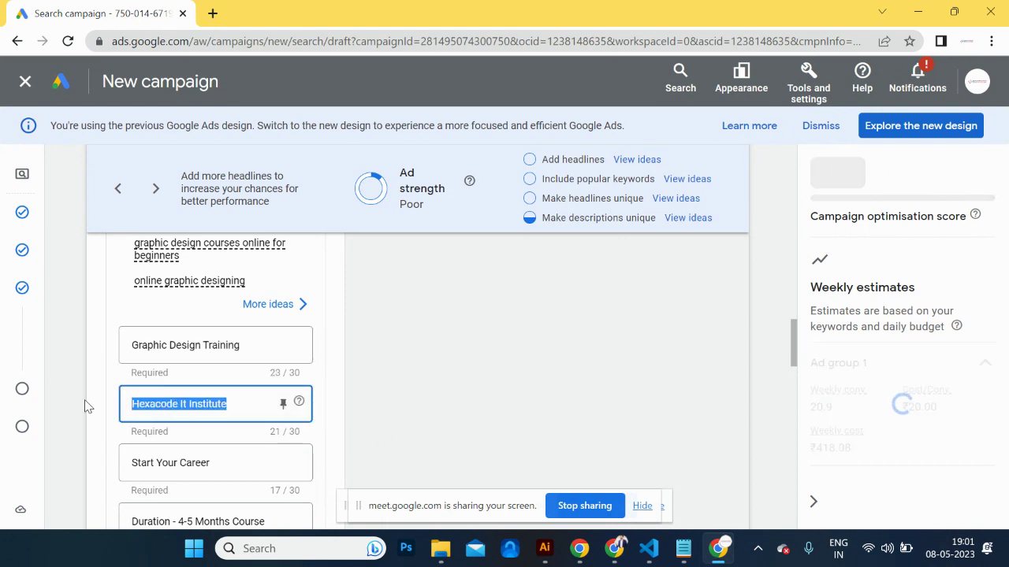
pyautogui.write('Institute')
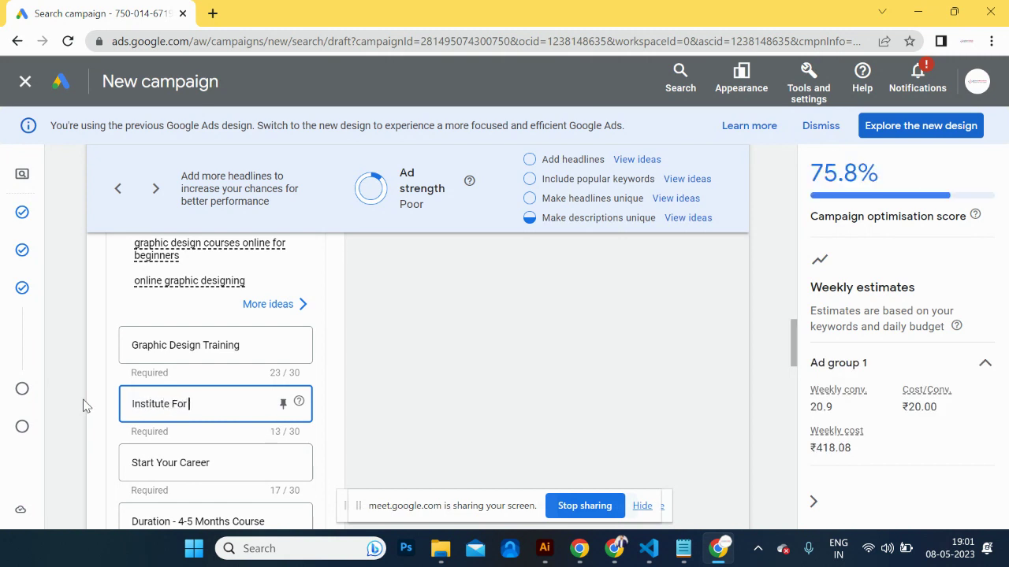
pyautogui.write(' For Graphic')
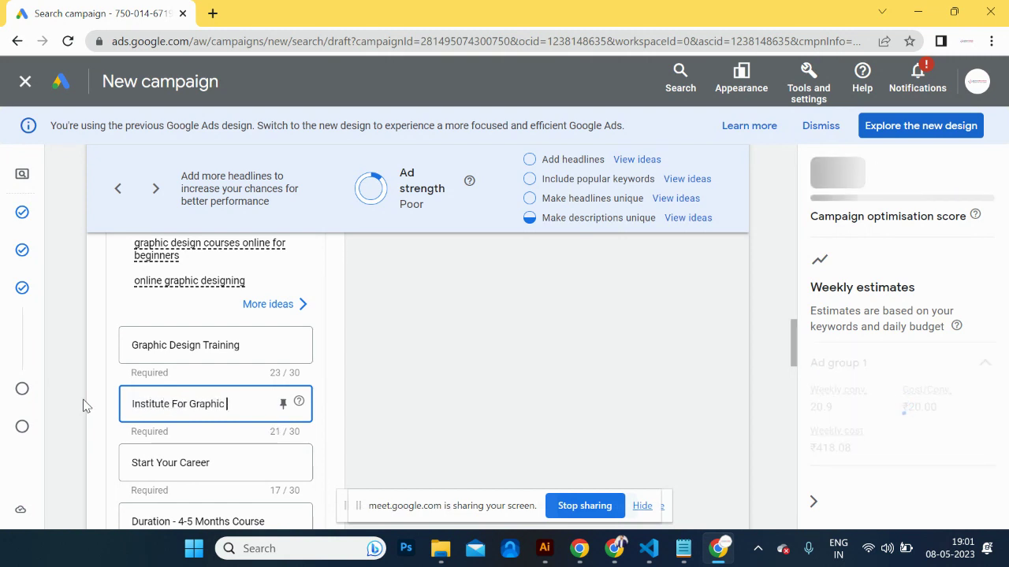
pyautogui.write(' Design')
# Step: Replace the third headline with "Graphic Design Institute Noida", removing the word "In" to fit the 30-character limit
pyautogui.click(209, 462)
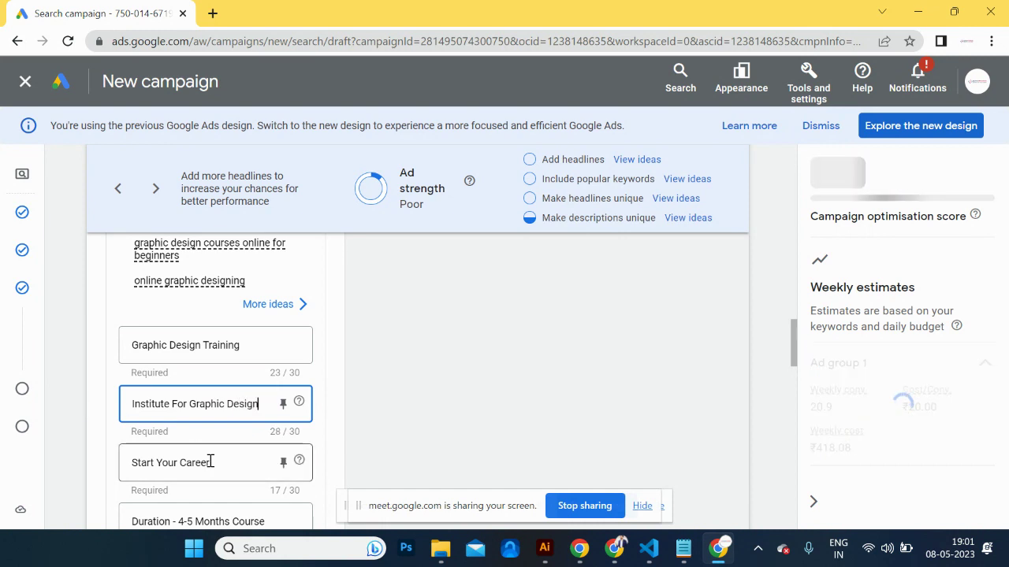
pyautogui.hotkey('ctrl', 'a')
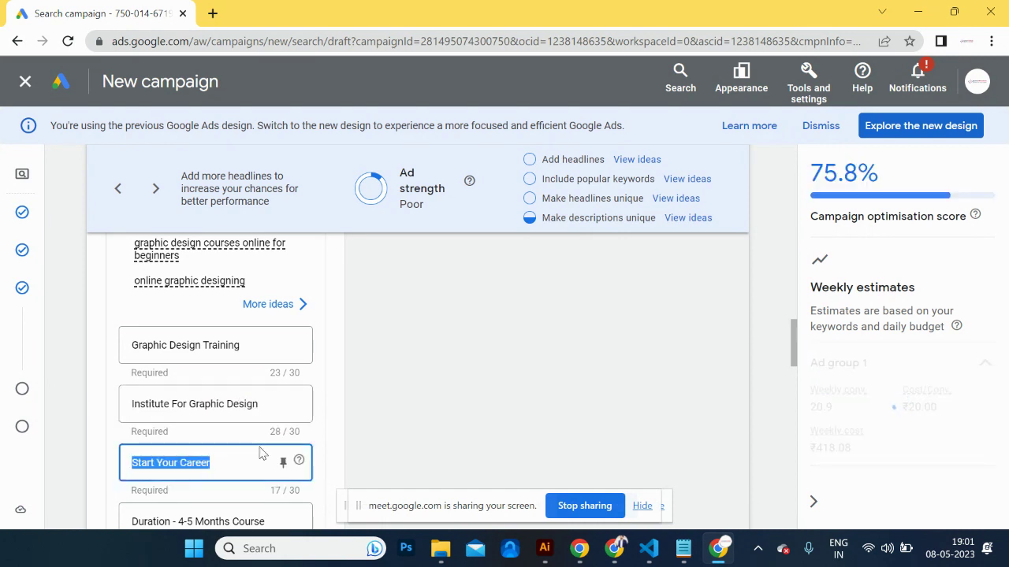
pyautogui.write('Graphic Design Ins')
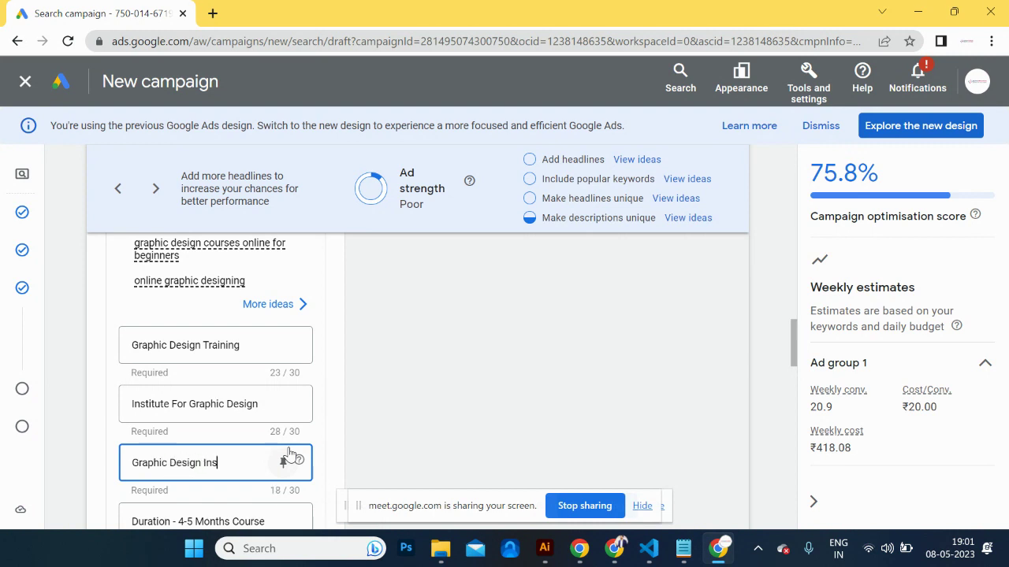
pyautogui.write('titute In Noida')
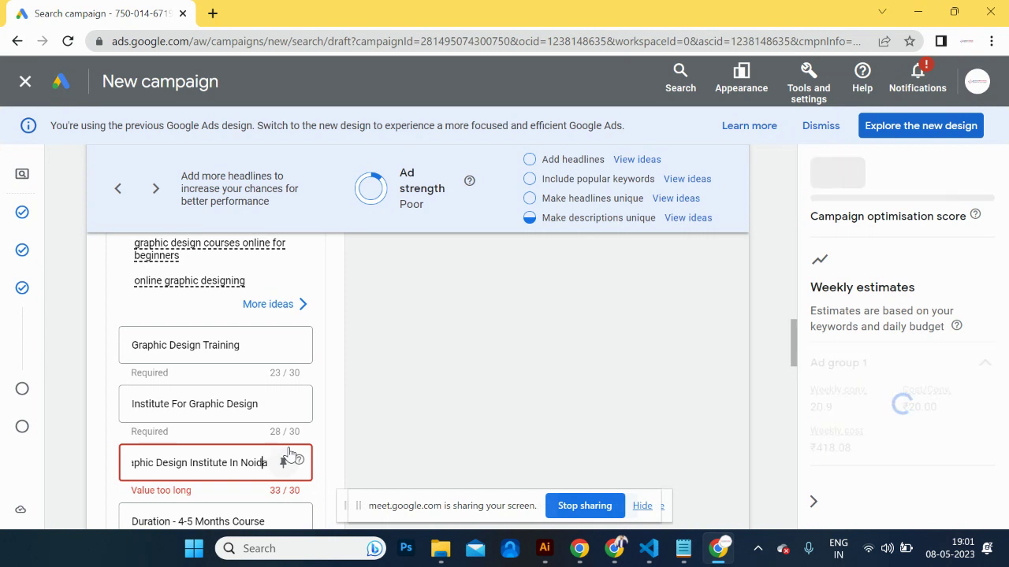
pyautogui.press('Left')
pyautogui.press('Left')
pyautogui.press('Left')
pyautogui.press('Left')
pyautogui.press('Left')
pyautogui.press('Left')
pyautogui.press('BackSpace')
pyautogui.press('BackSpace')
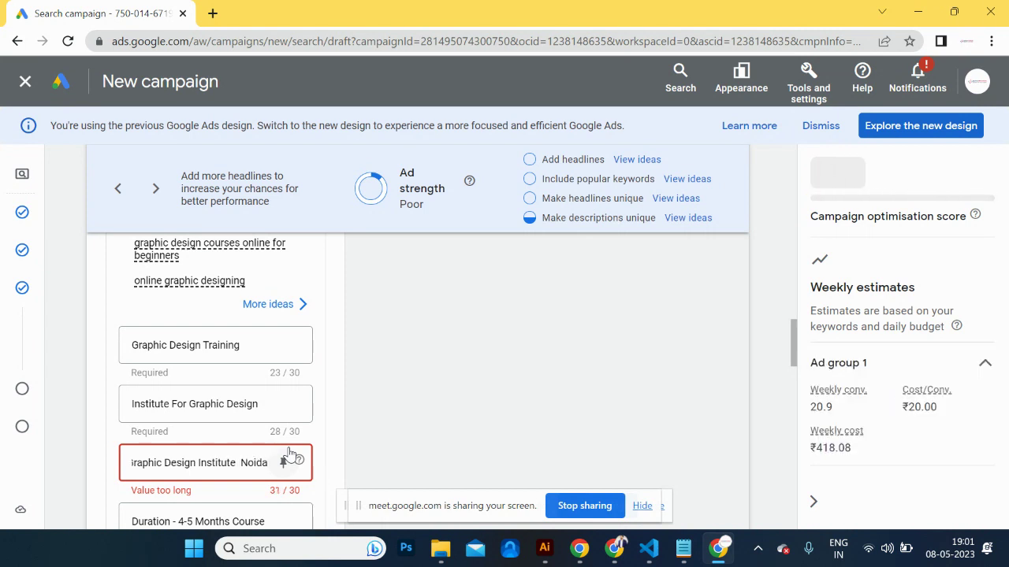
pyautogui.press('BackSpace')
pyautogui.scroll(-2, 288, 455)
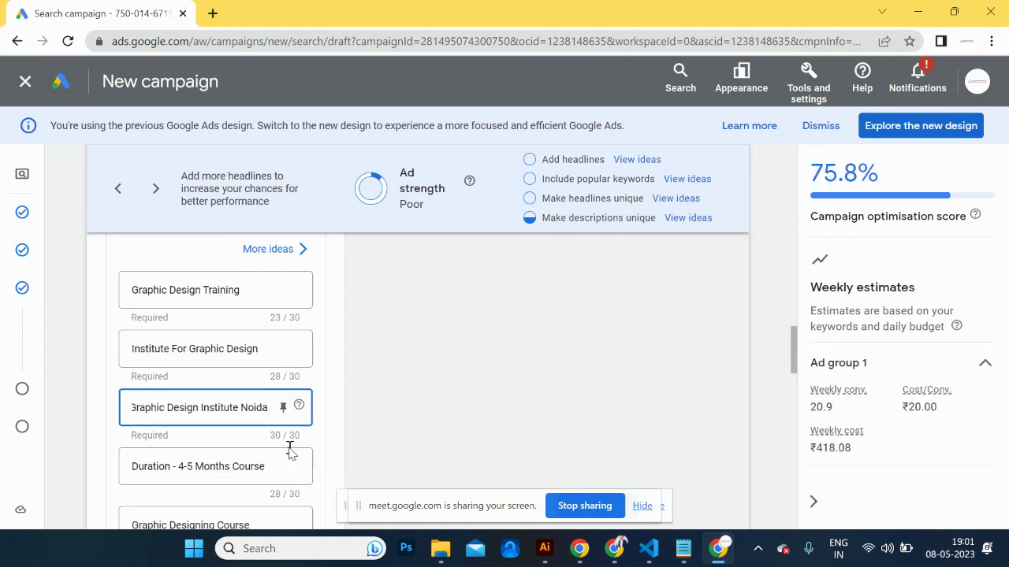
# Step: Open the headline ideas and add the call to action phrases "Order Online" and "Shop Online Today" as headlines
pyautogui.click(256, 419)
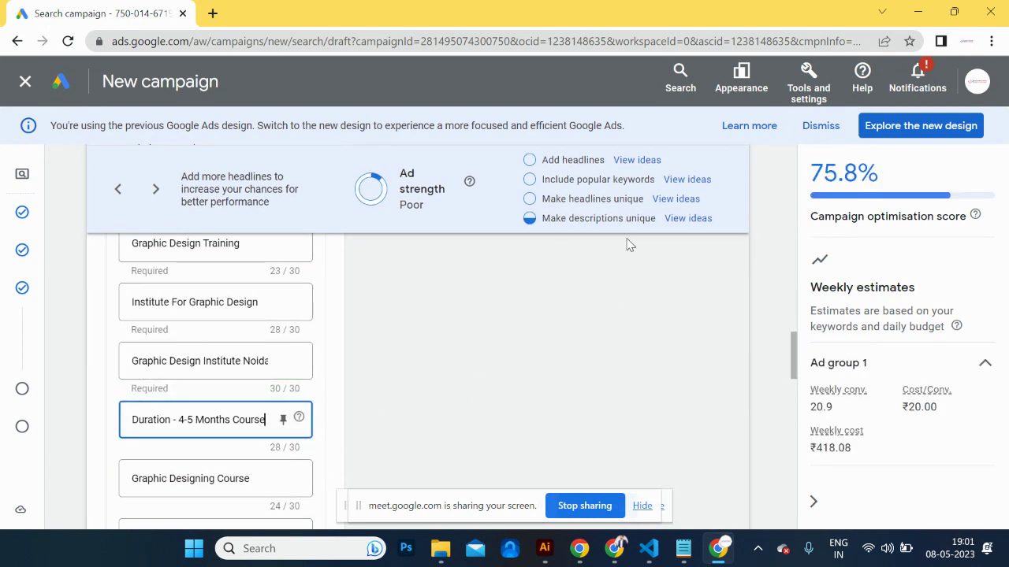
pyautogui.click(640, 160)
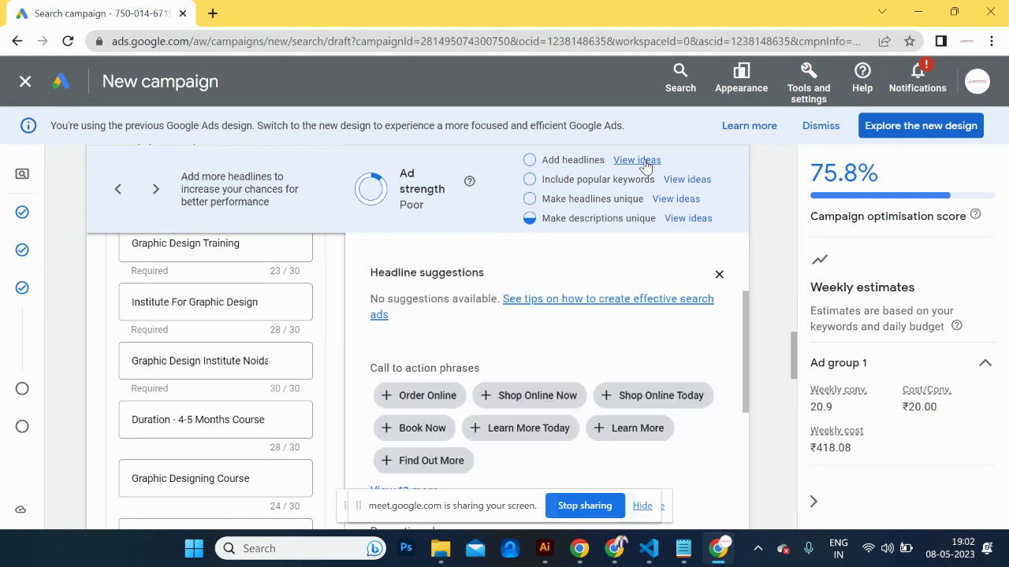
pyautogui.click(402, 396)
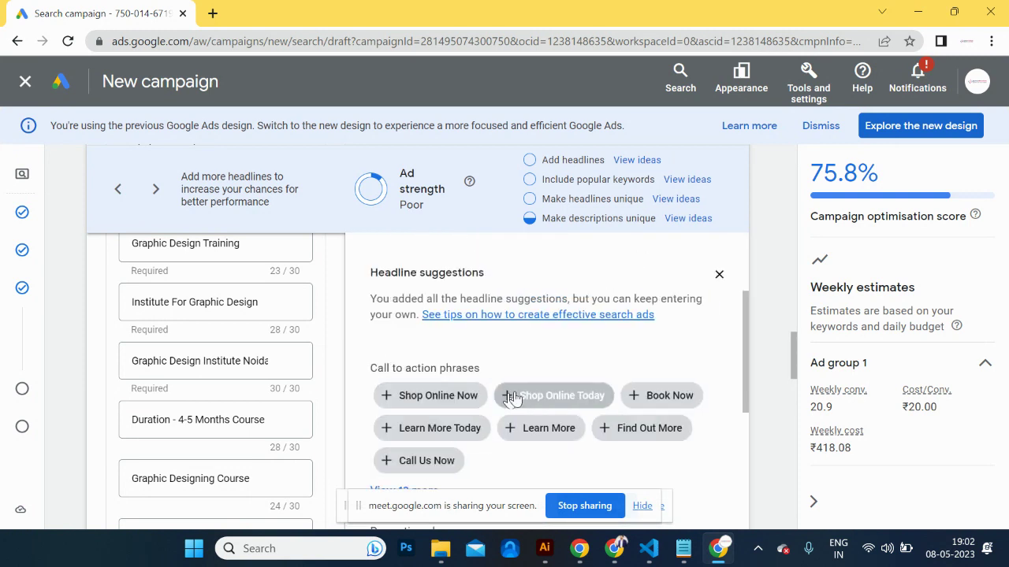
pyautogui.click(520, 397)
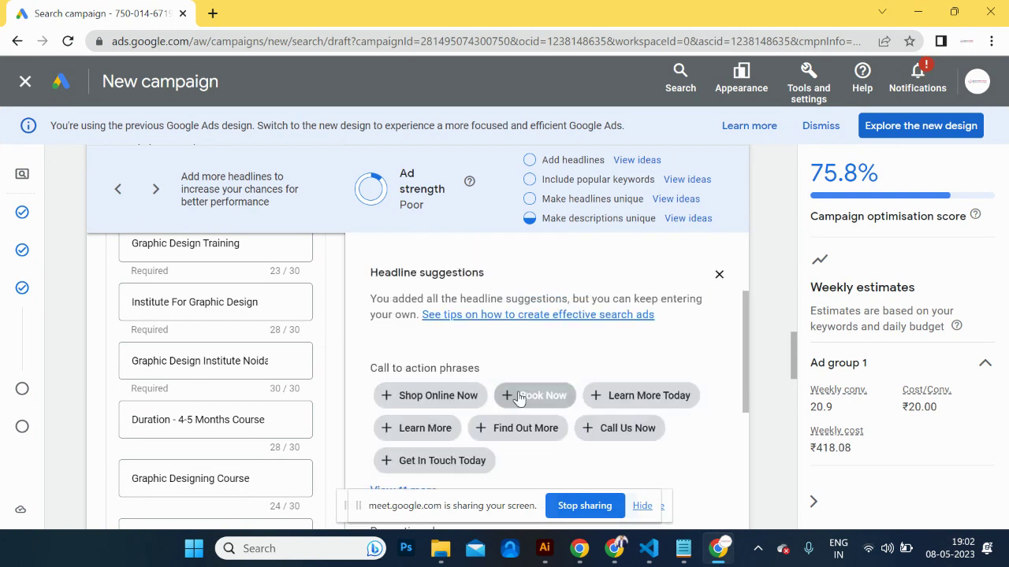
pyautogui.click(636, 428)
pyautogui.click(424, 460)
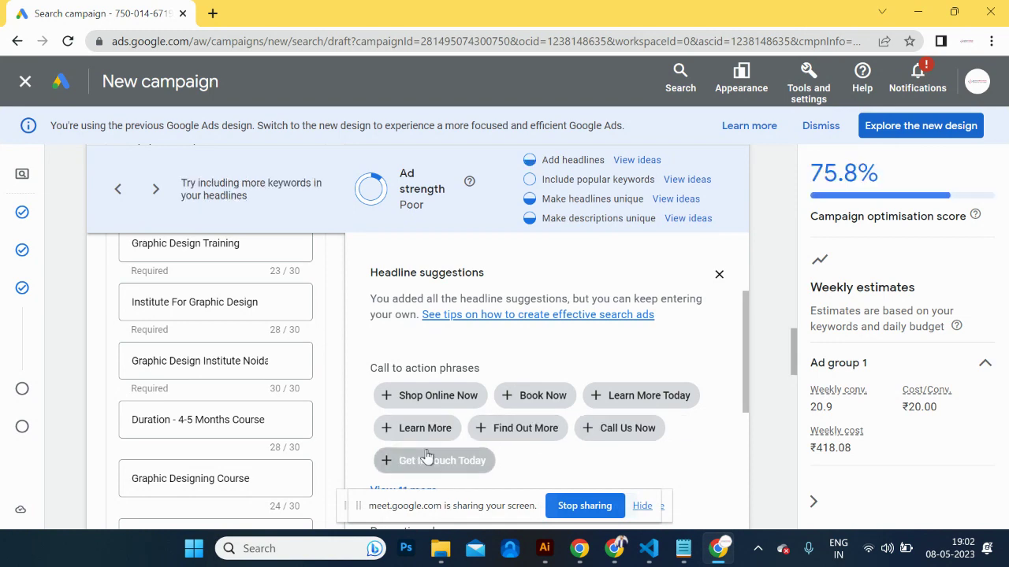
# Step: Add the call to action phrases "Learn More" and "Call Us Now" as headlines and review the resulting headline list
pyautogui.click(420, 432)
pyautogui.scroll(-2, 276, 404)
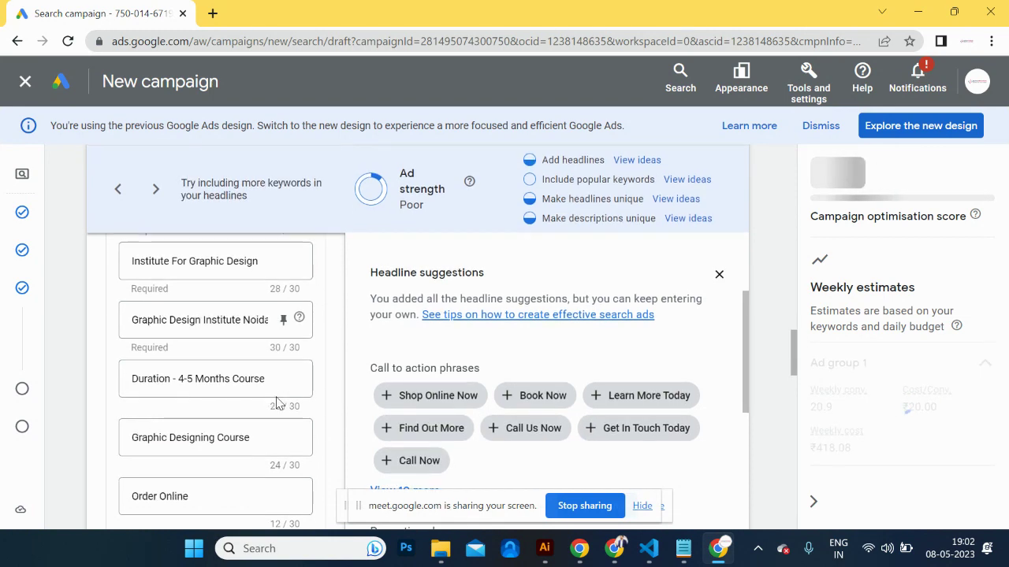
pyautogui.scroll(-2, 176, 444)
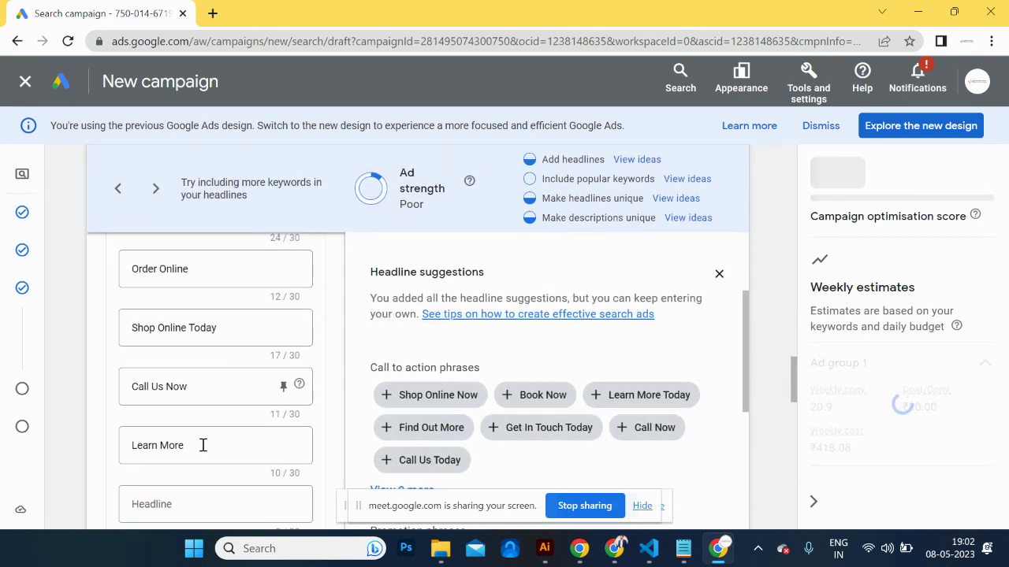
pyautogui.scroll(-2, 207, 453)
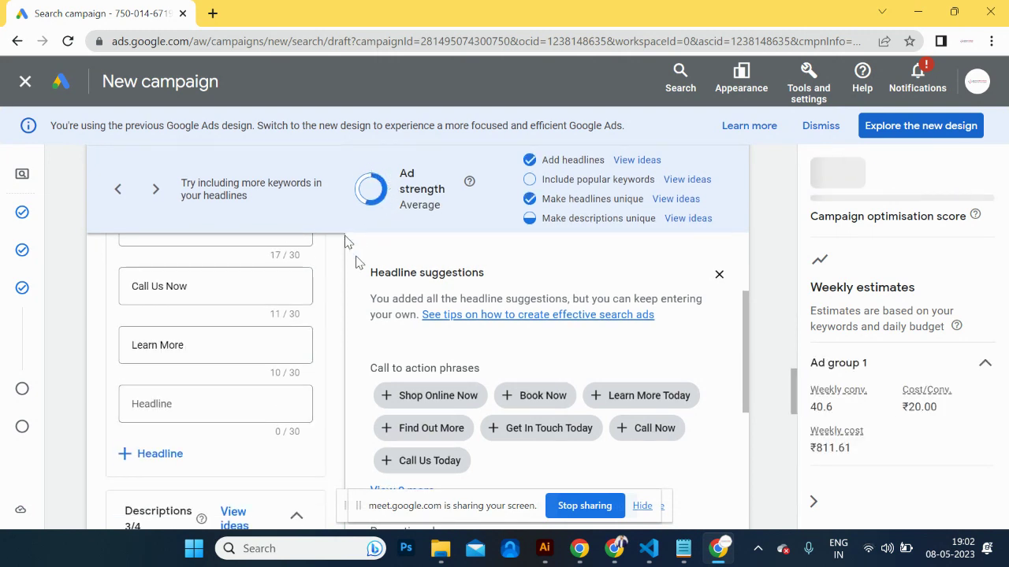
pyautogui.click(194, 346)
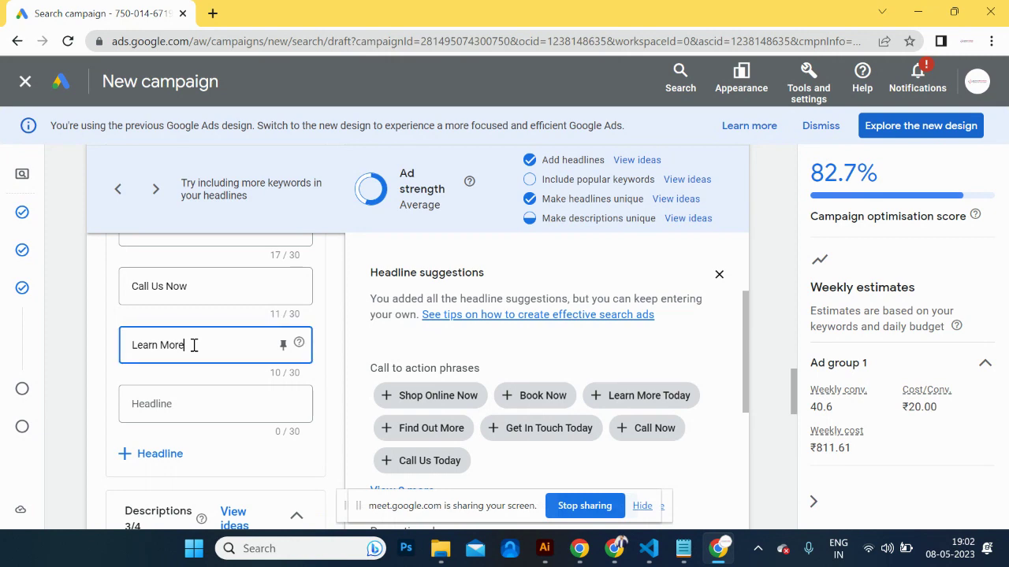
pyautogui.scroll(7, 194, 347)
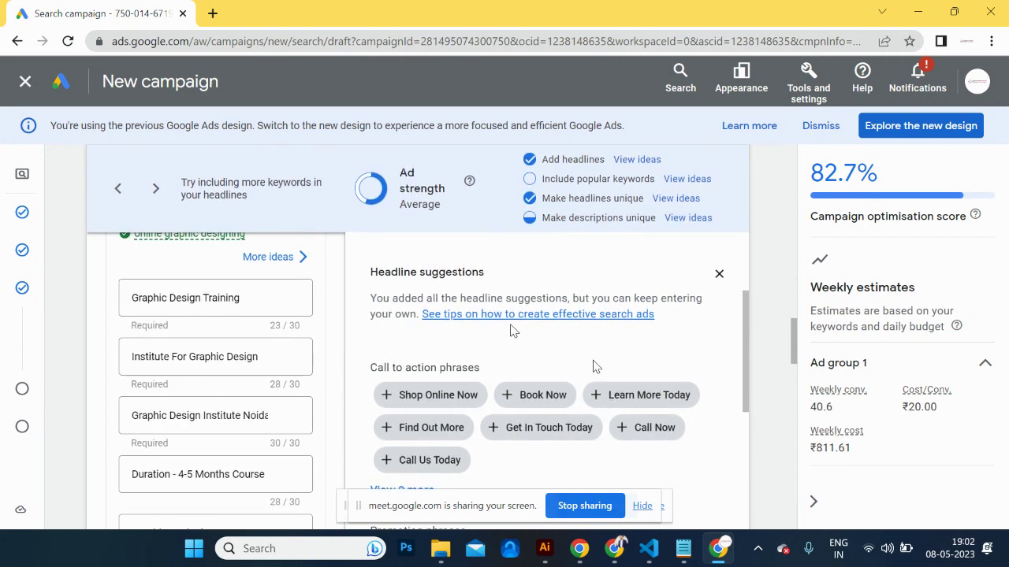
pyautogui.scroll(-3, 241, 434)
pyautogui.scroll(-2, 241, 434)
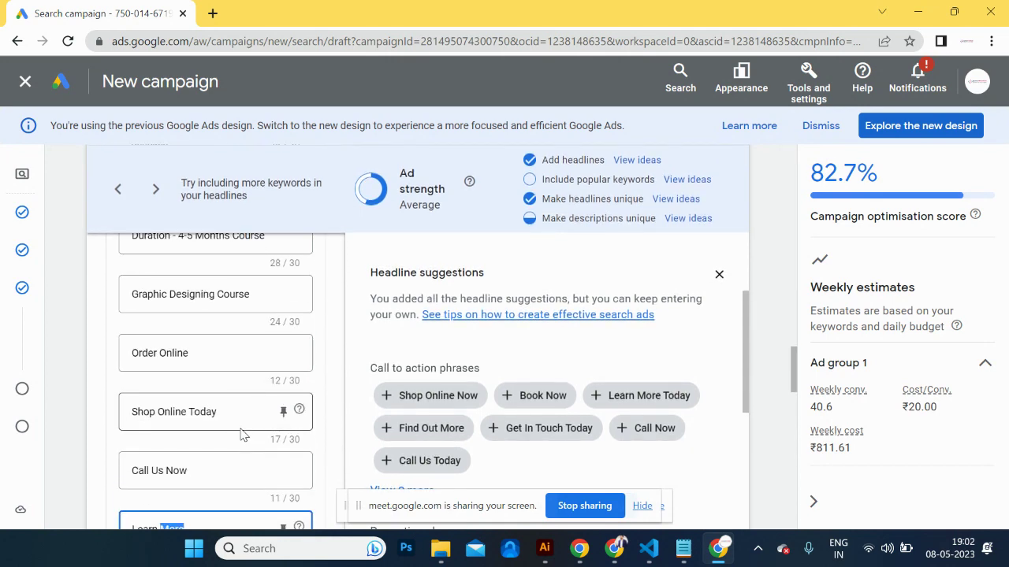
# Step: Replace the "Order Online" headline with "Web Design Institute in noida"
pyautogui.doubleClick(241, 433)
pyautogui.tripleClick(226, 332)
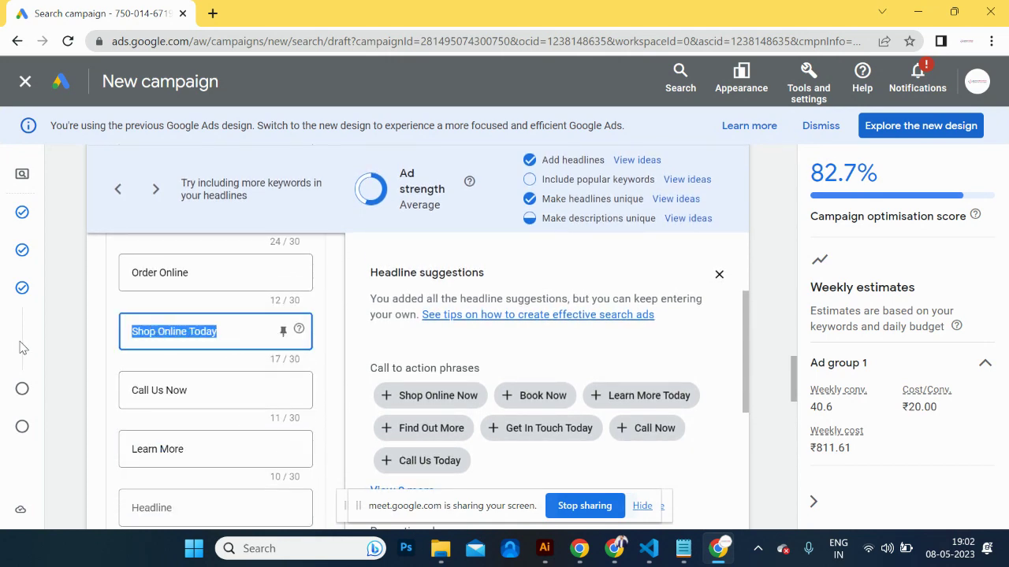
pyautogui.tripleClick(196, 276)
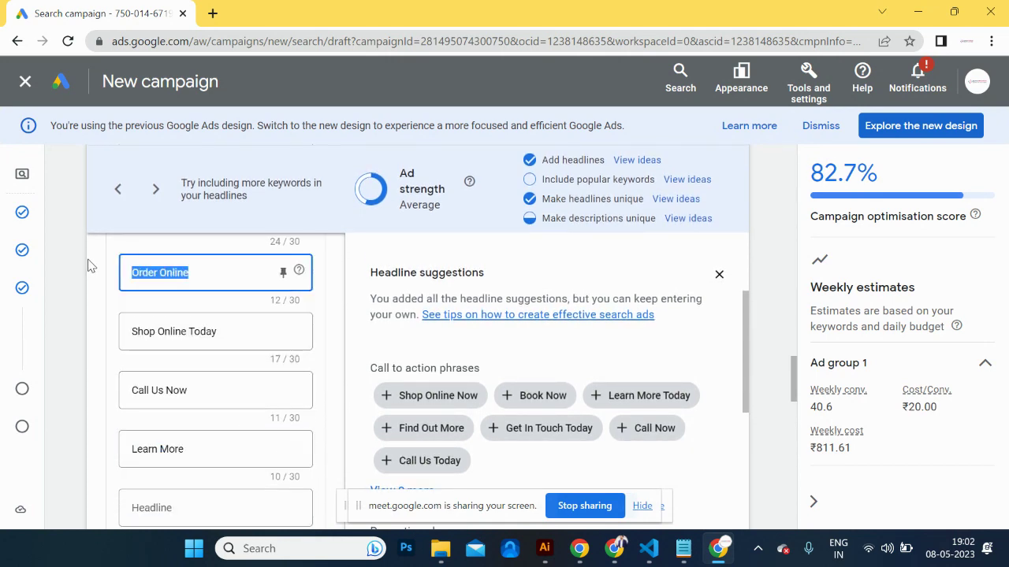
pyautogui.write('WE')
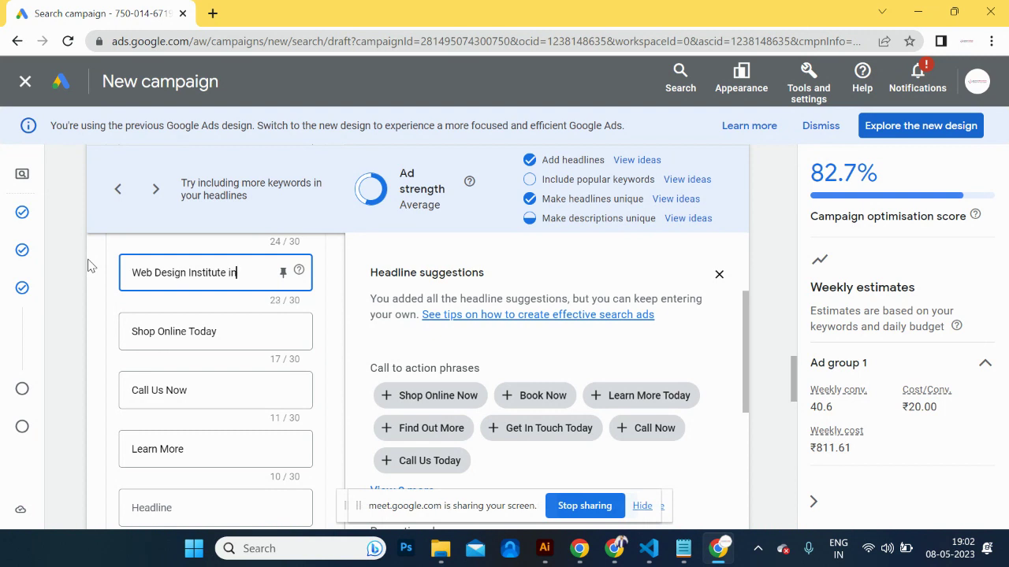
pyautogui.write('a')
# Step: Replace the "Shop Online Today" headline with "Digital Marketing Institute"
pyautogui.press('Tab')
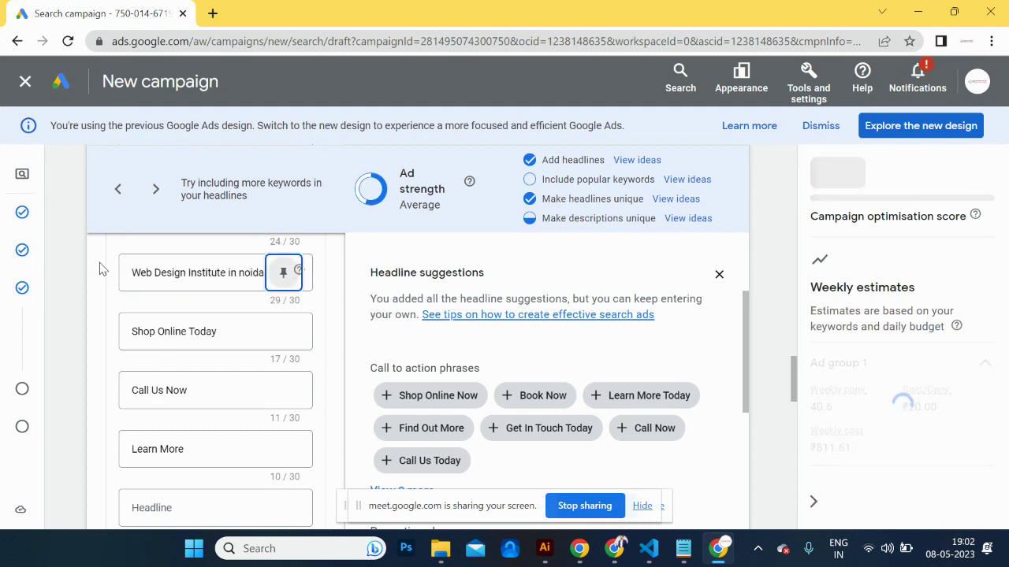
pyautogui.press('Tab')
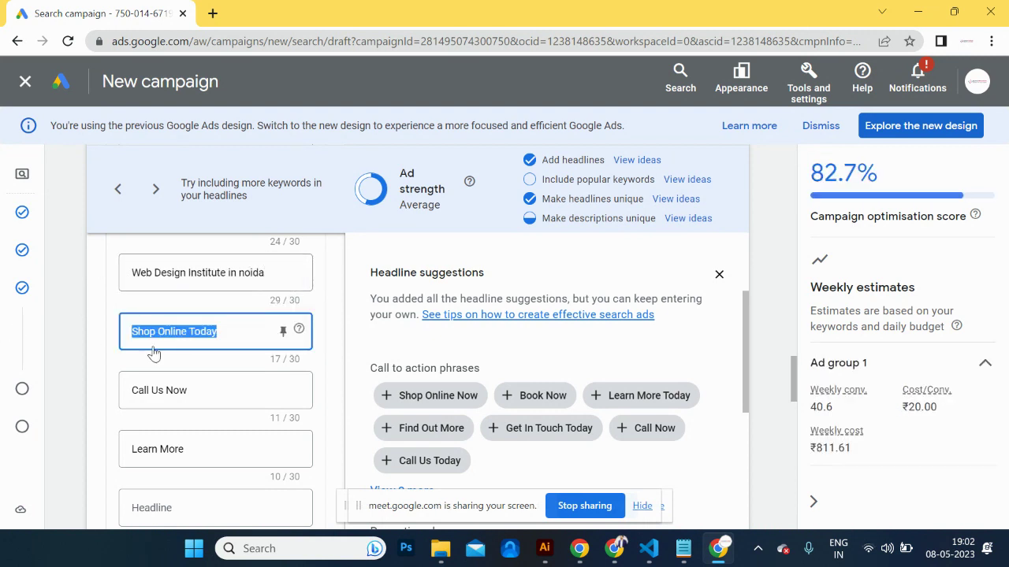
pyautogui.write('Digital M')
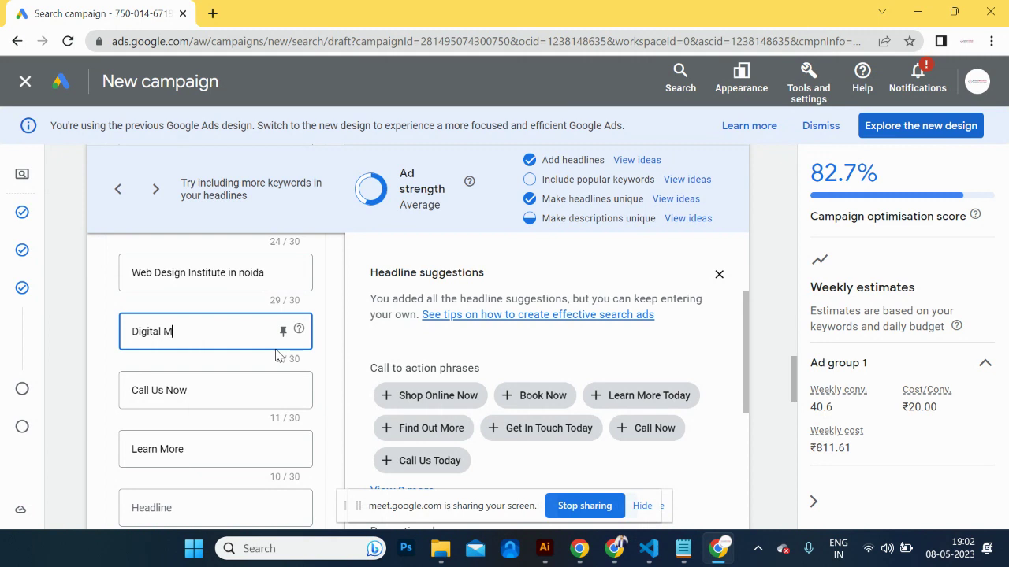
pyautogui.write('arket')
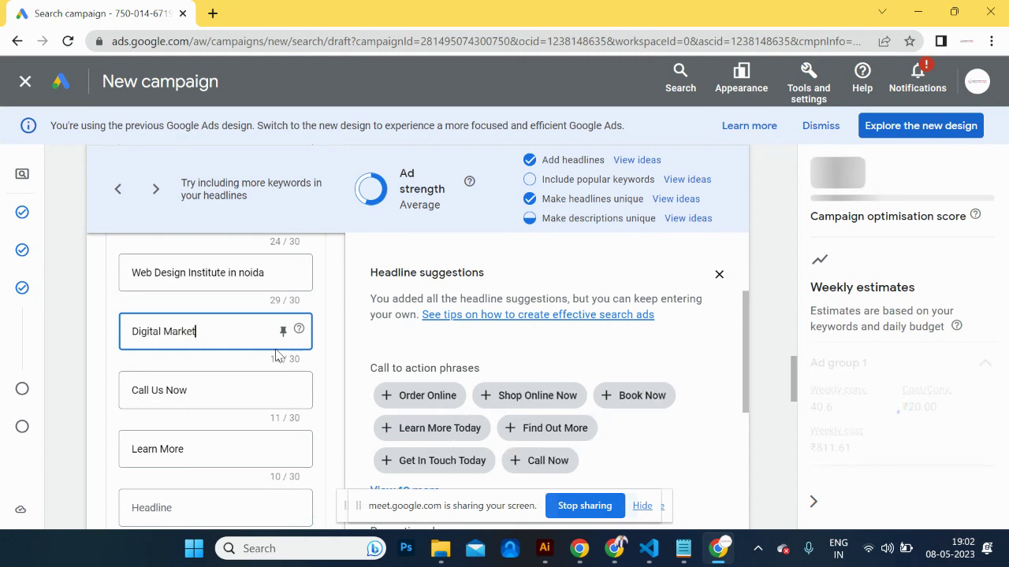
pyautogui.write('ing Ins')
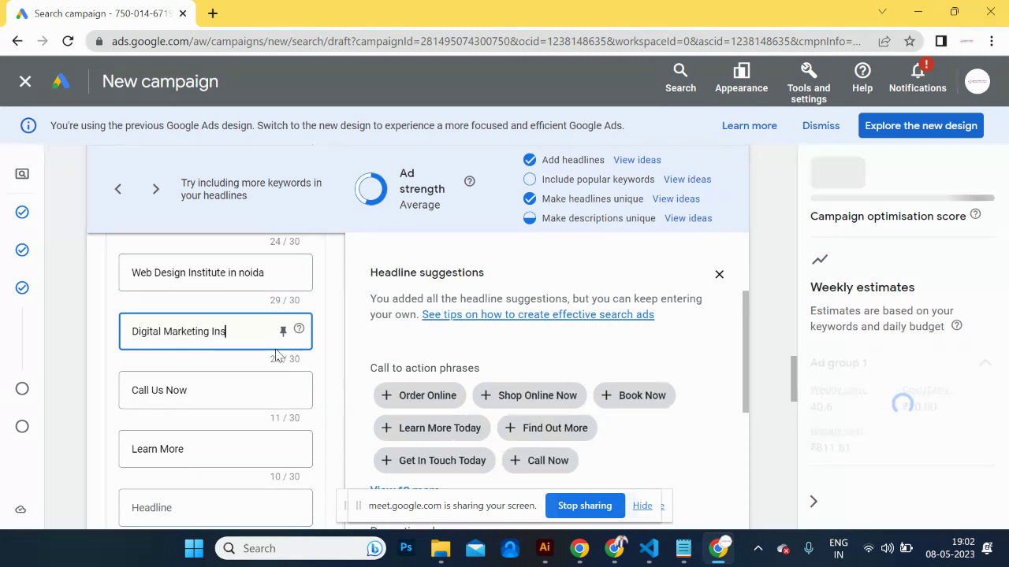
pyautogui.write('titute')
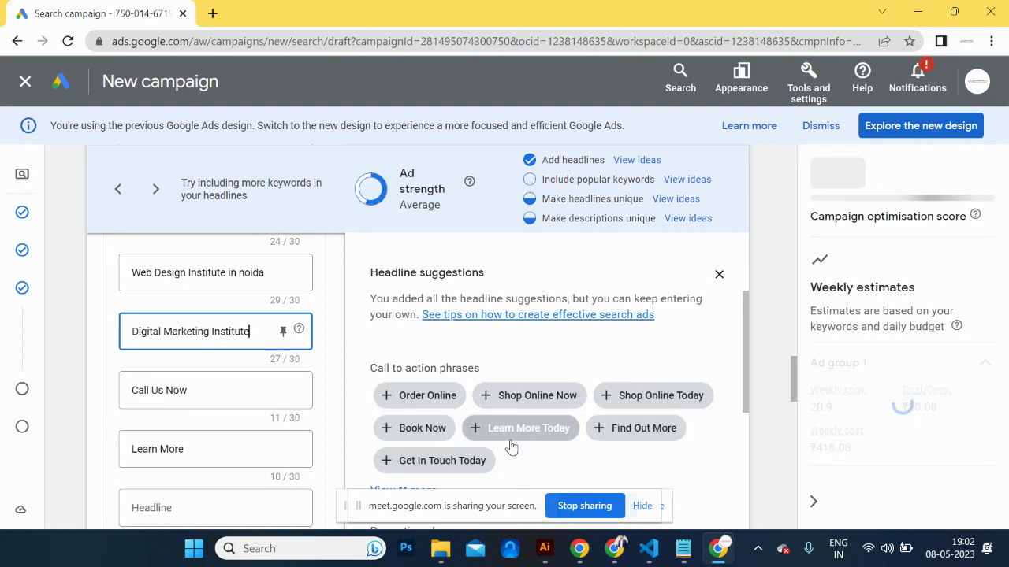
# Step: Replace the "Call Us Now" headline with "It Training Institute"
pyautogui.click(214, 388)
pyautogui.tripleClick(207, 388)
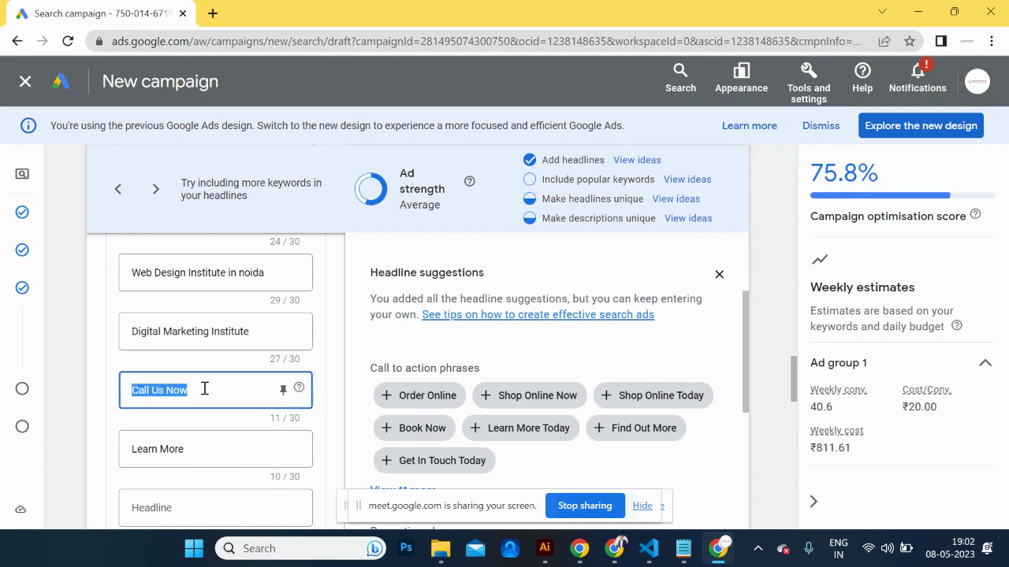
pyautogui.write('It Tr')
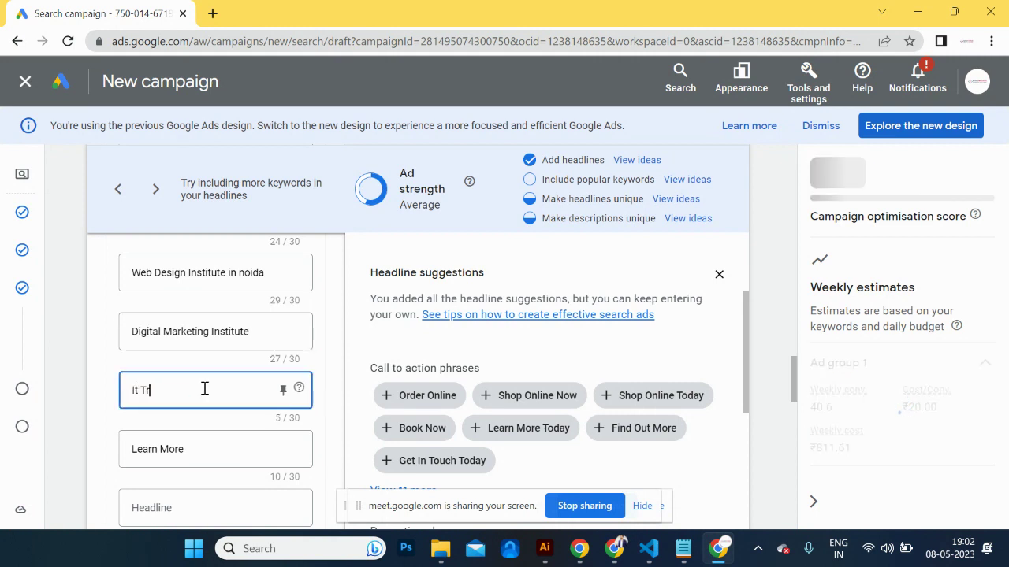
pyautogui.write('aining Inst')
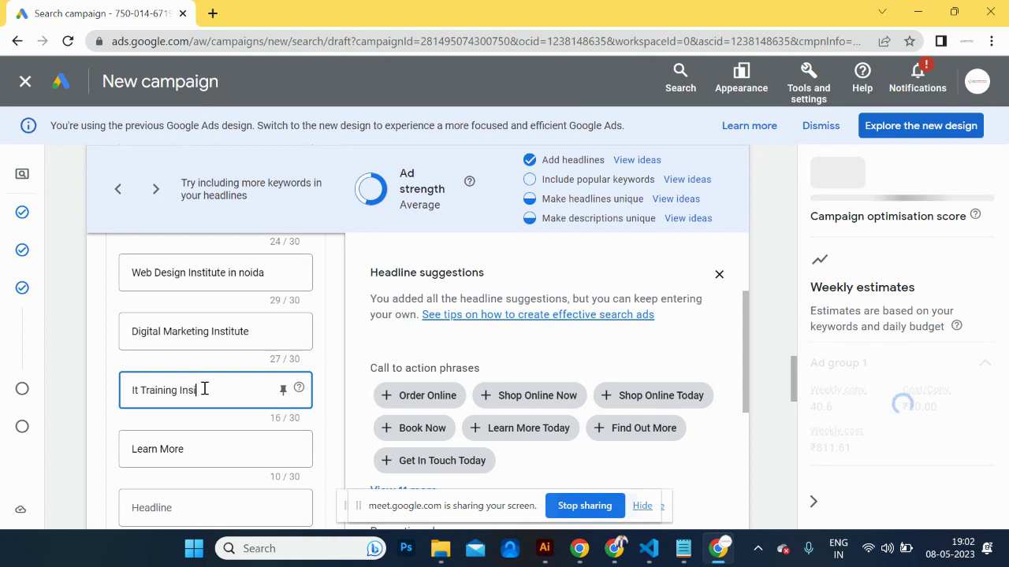
pyautogui.write('itute')
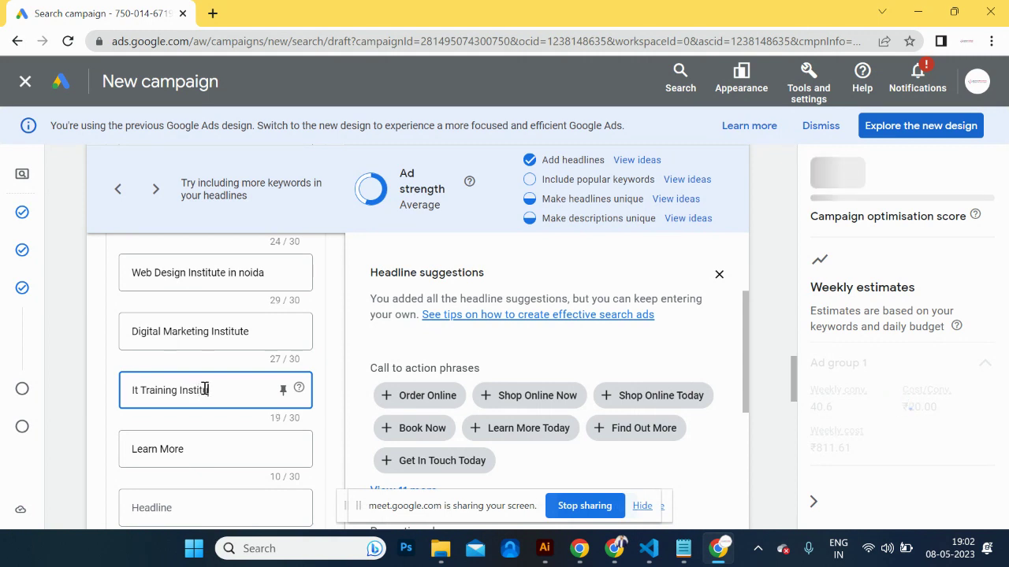
# Step: Clear the "Learn More" headline below "It Training Institute"
pyautogui.doubleClick(190, 450)
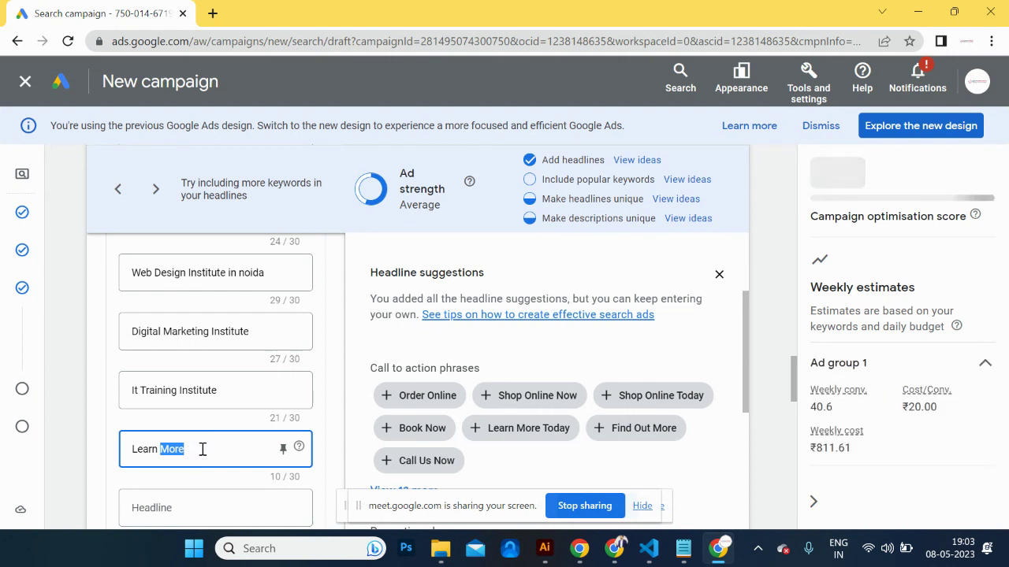
pyautogui.tripleClick(203, 450)
pyautogui.press('BackSpace')
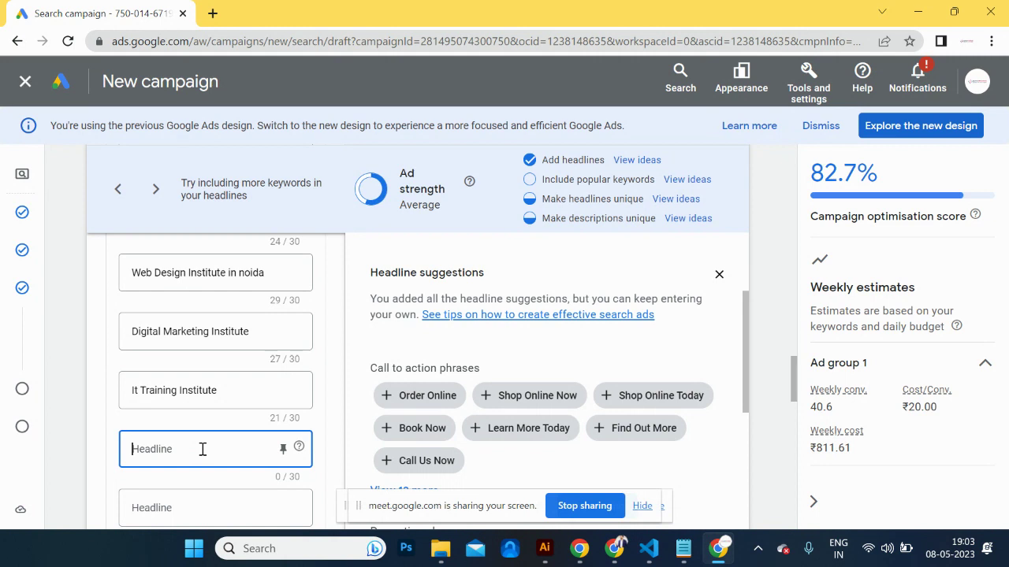
# Step: Try "Course For Graphic Design" as the headline below "It Training Institute", and clear the field again
pyautogui.write('O')
pyautogui.press('BackSpace')
pyautogui.write('O')
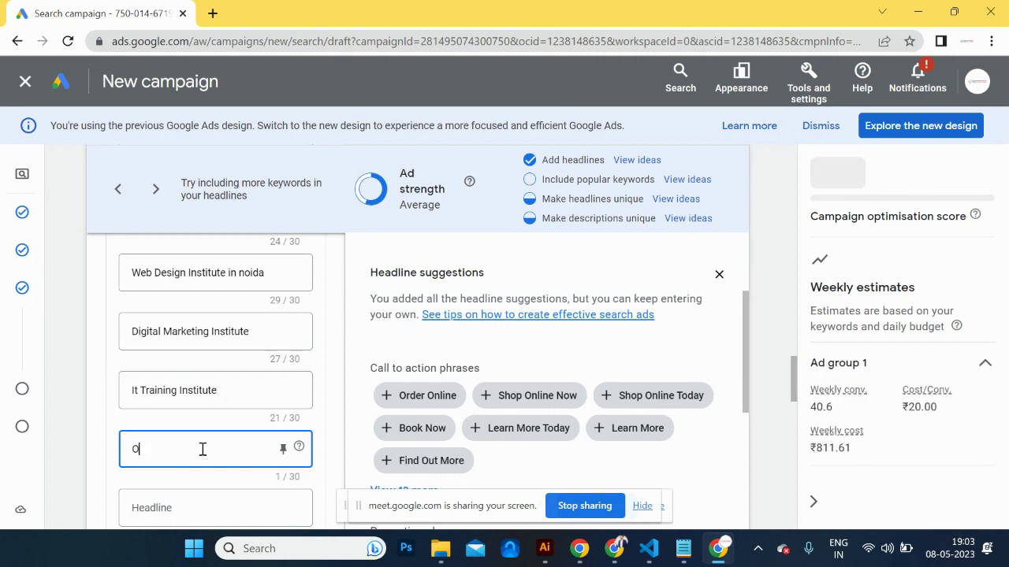
pyautogui.write('Ppc')
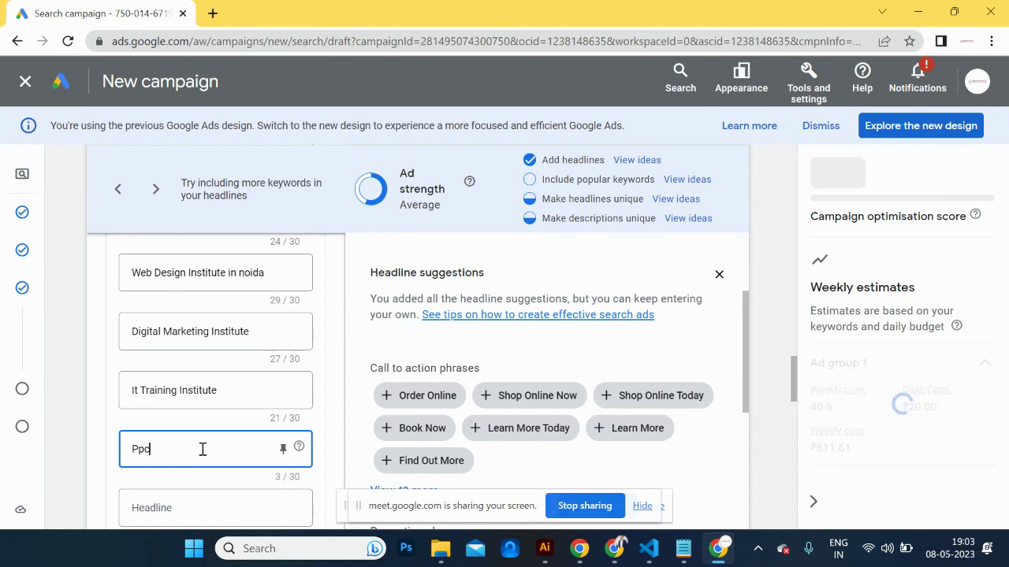
pyautogui.press('BackSpace')
pyautogui.press('BackSpace')
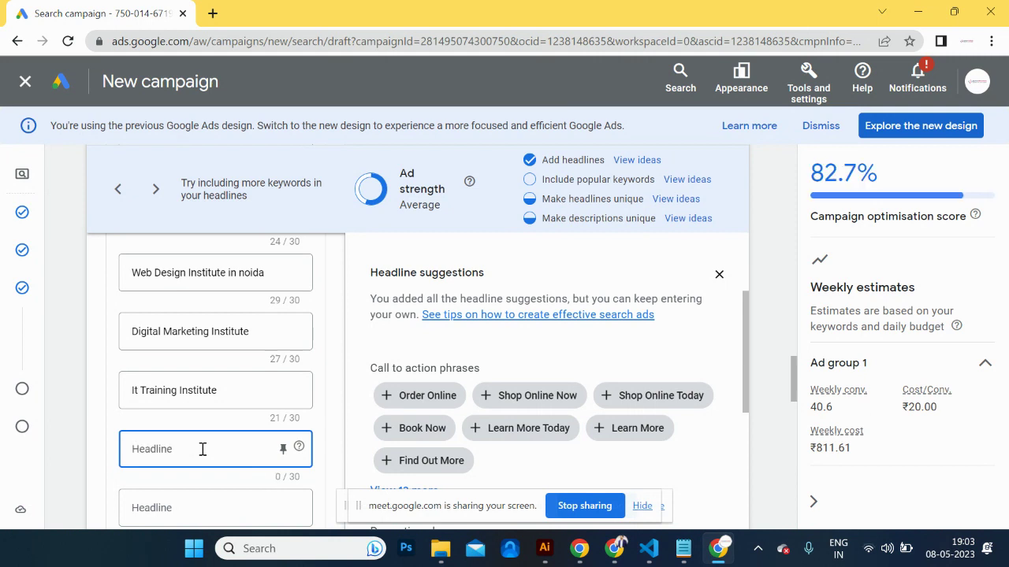
pyautogui.write('Oourse For Graphic')
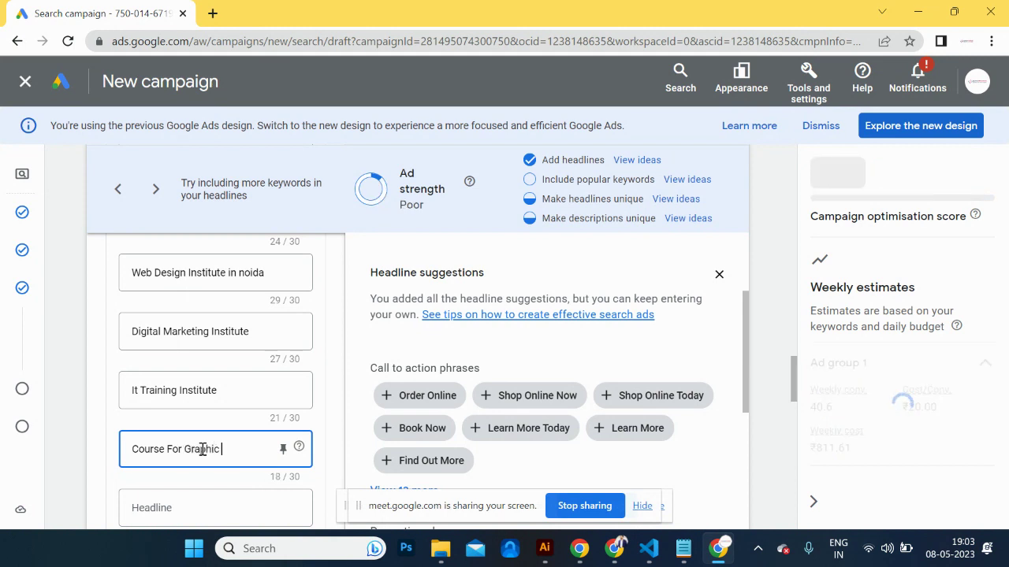
pyautogui.write(' Design')
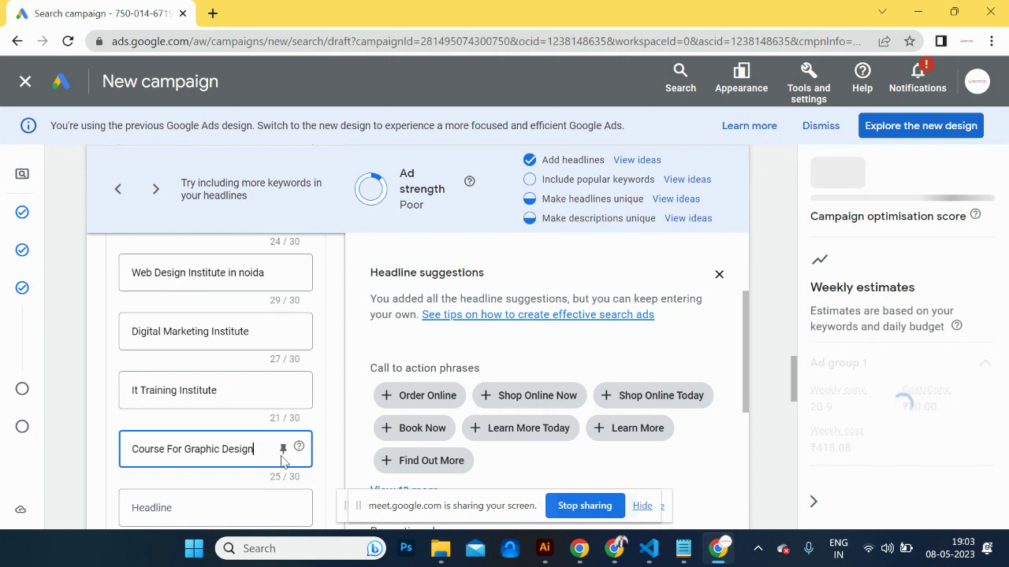
pyautogui.hotkey('ctrl', 'a')
pyautogui.press('BackSpace')
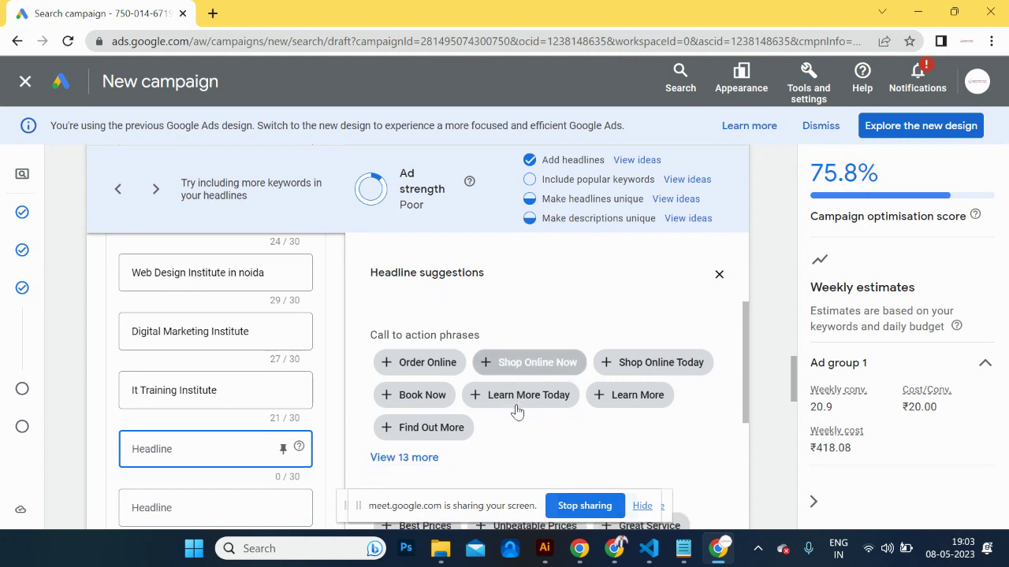
# Step: Add the call to action phrase "Find Out More" as the headline below "It Training Institute"
pyautogui.click(426, 426)
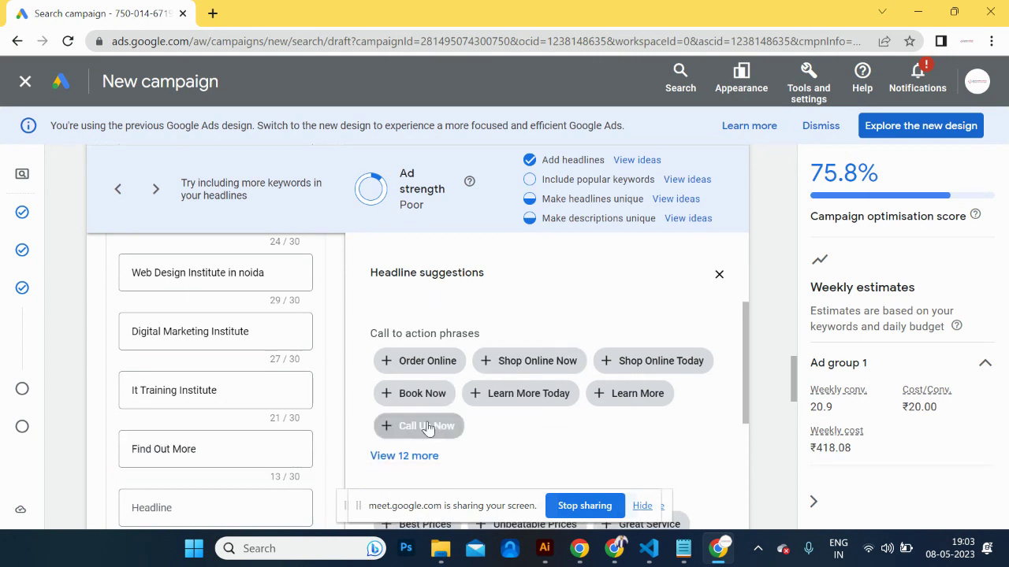
pyautogui.click(189, 507)
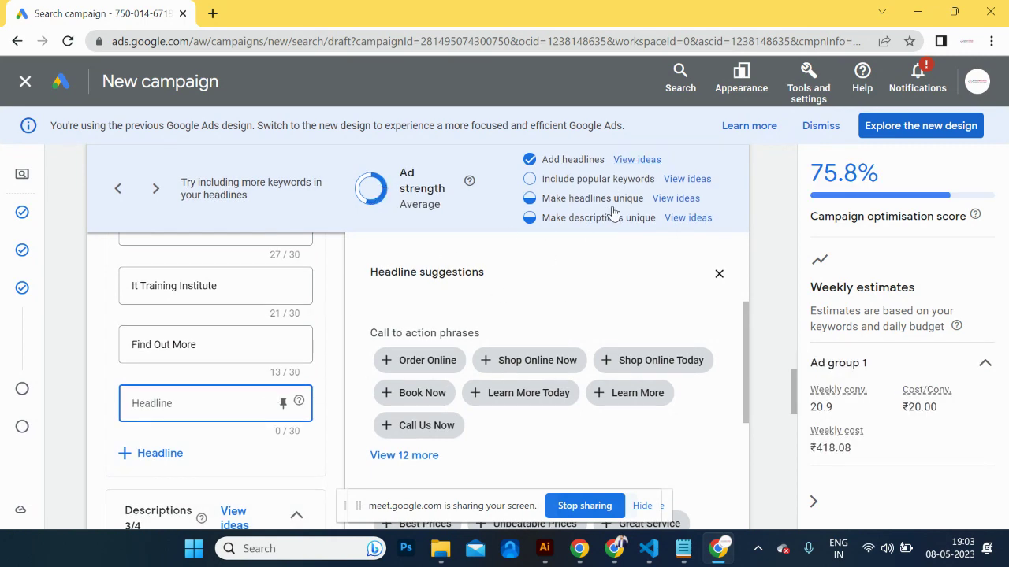
# Step: Open the ideas for including popular keywords and add another empty headline field to the ad
pyautogui.click(686, 180)
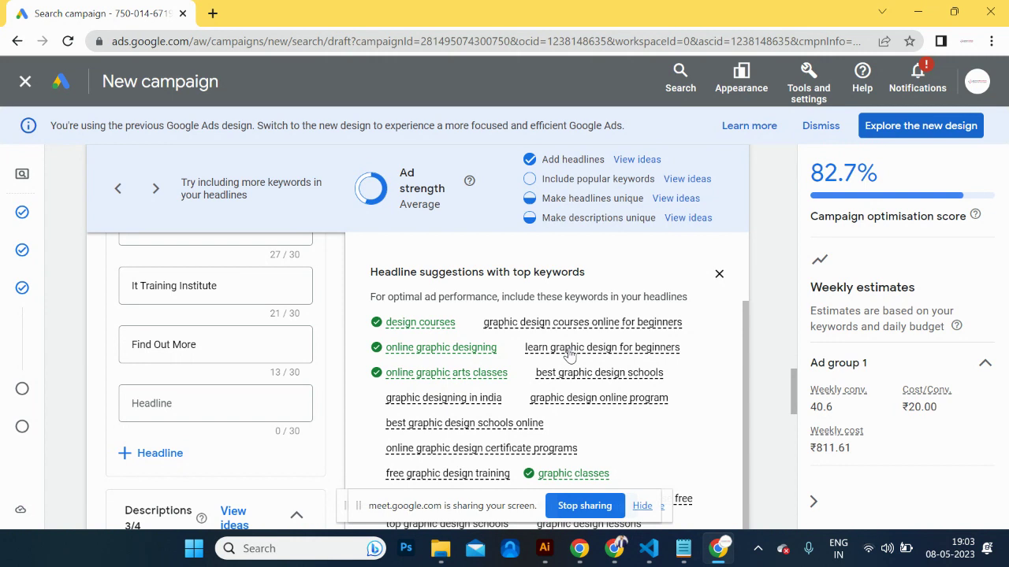
pyautogui.click(164, 453)
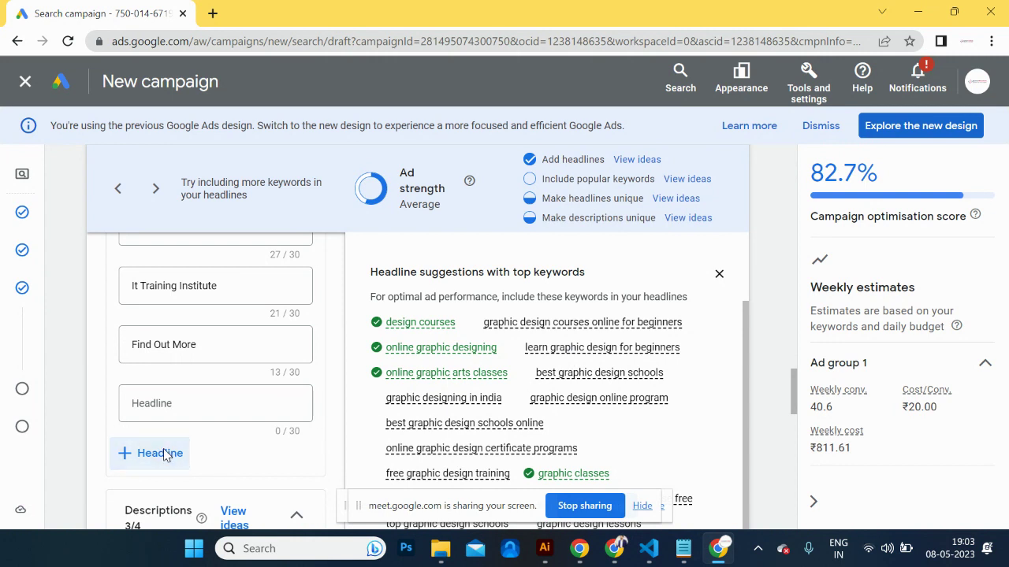
pyautogui.click(193, 401)
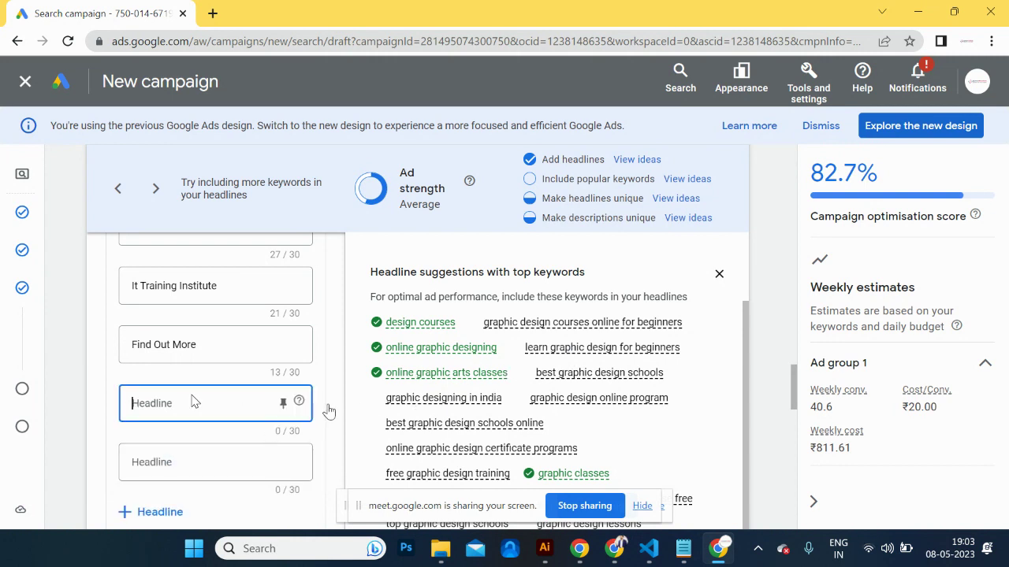
pyautogui.click(573, 376)
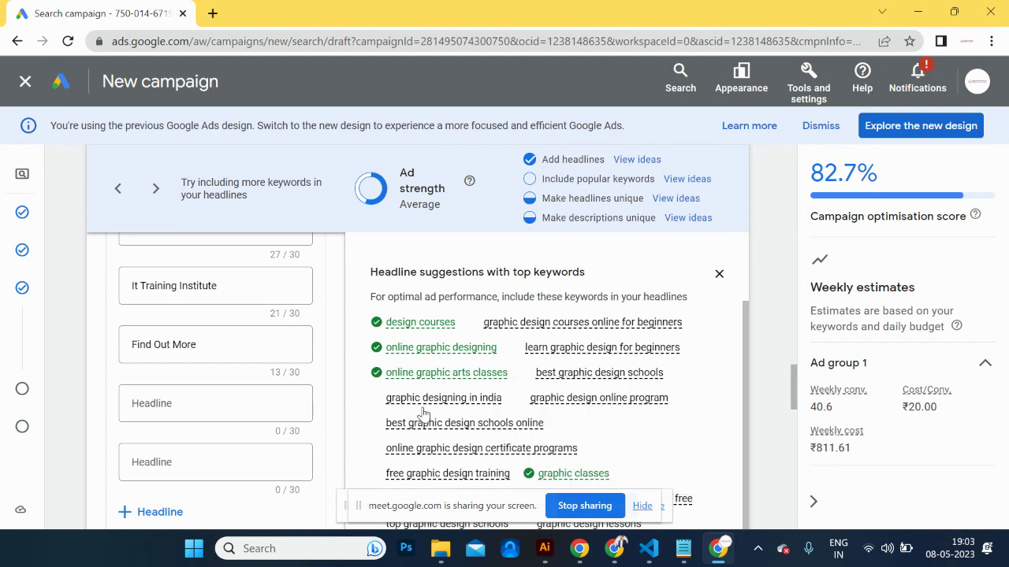
# Step: Examine the suggested top keywords for headlines and their searches in the last 30 days
pyautogui.moveTo(479, 420)
pyautogui.scroll(-3, 489, 455)
pyautogui.moveTo(591, 441)
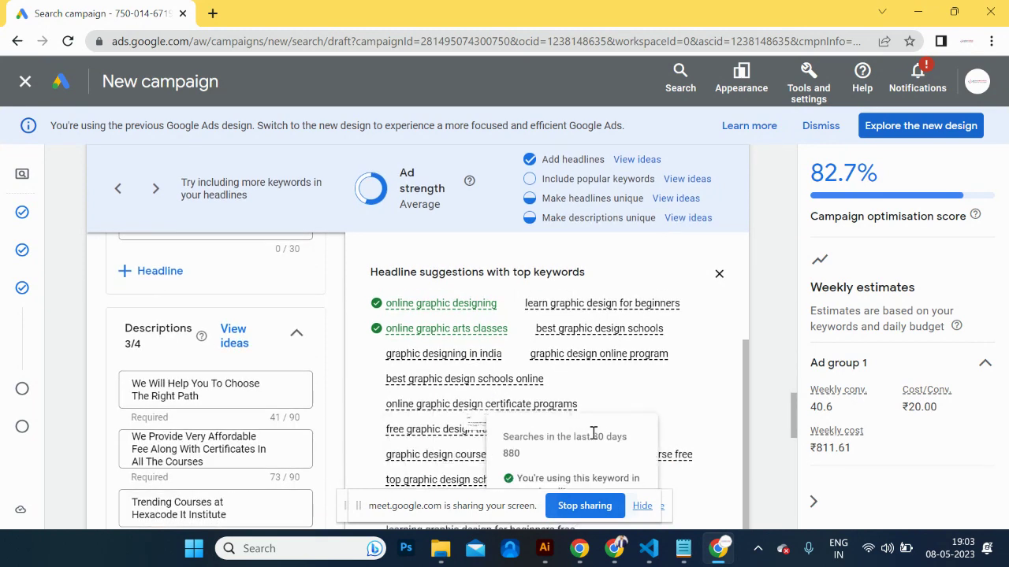
pyautogui.scroll(-3, 425, 446)
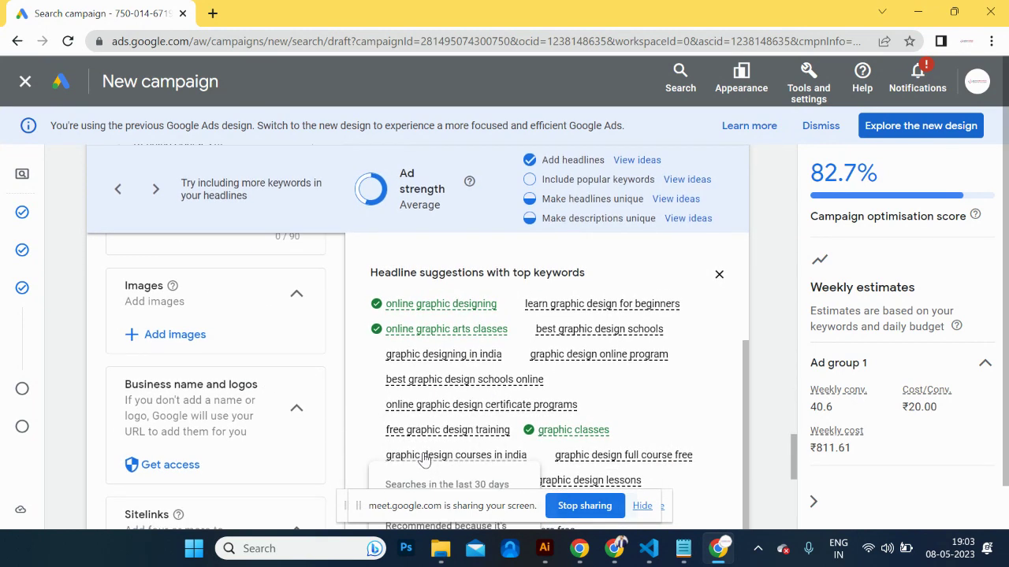
# Step: Review the ad's existing descriptions and open the ideas for making the descriptions unique
pyautogui.scroll(5, 197, 367)
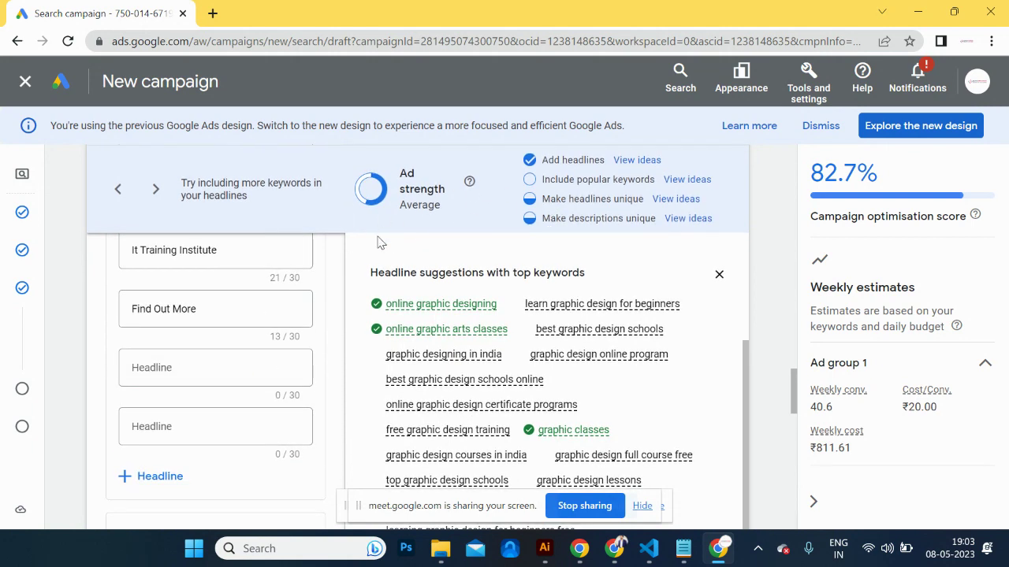
pyautogui.scroll(-5, 222, 379)
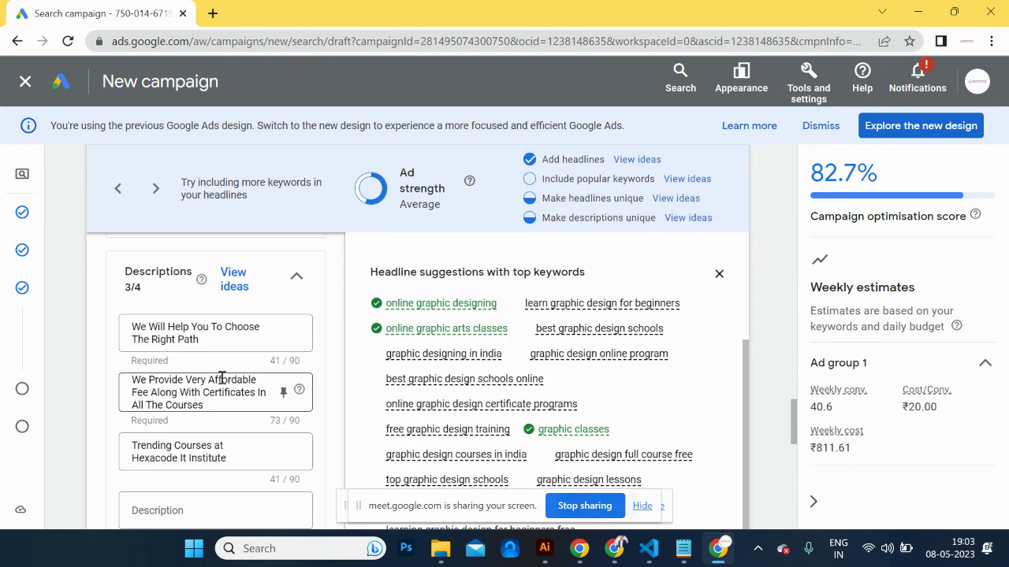
pyautogui.scroll(-3, 221, 379)
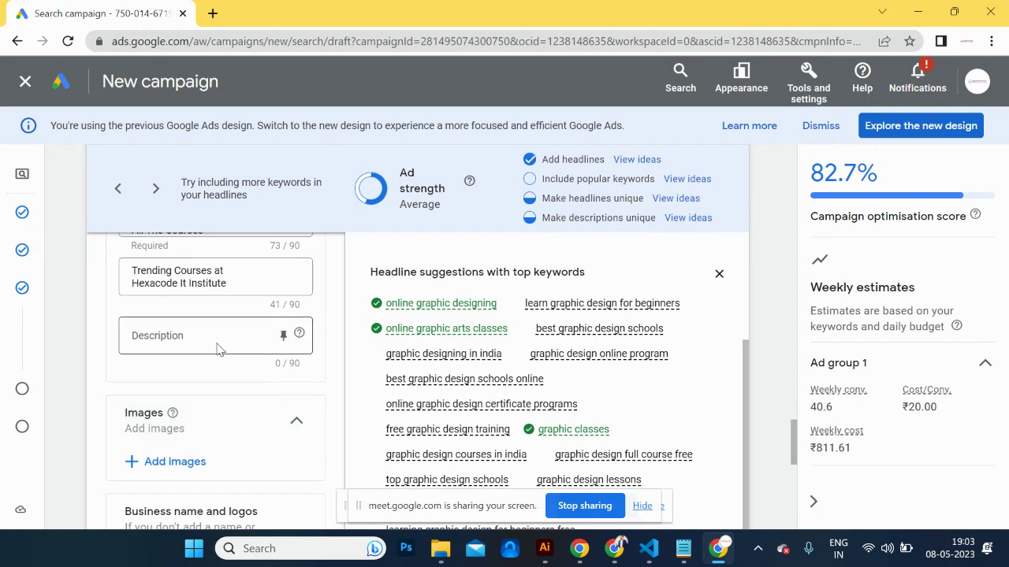
pyautogui.click(191, 332)
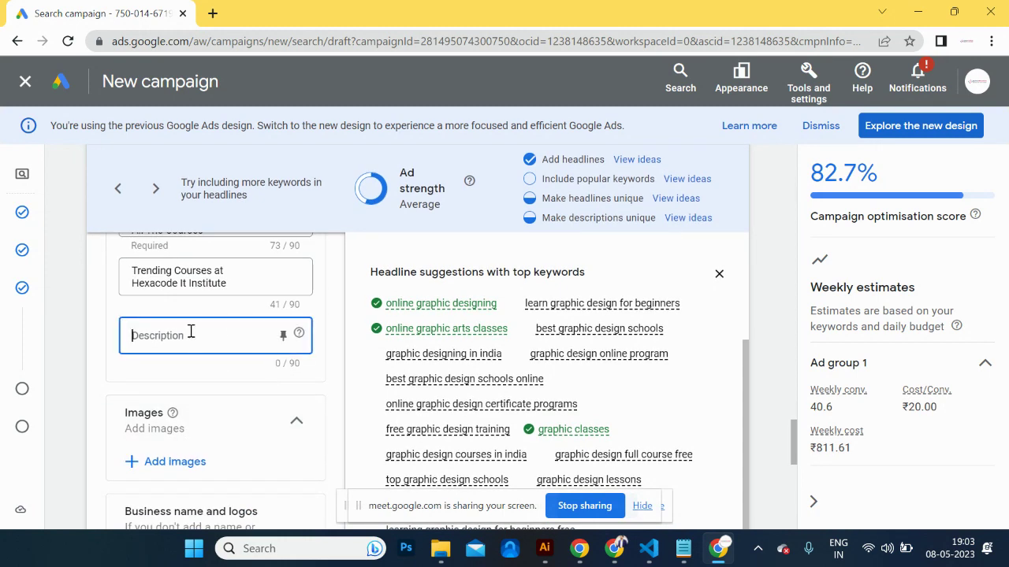
pyautogui.click(687, 180)
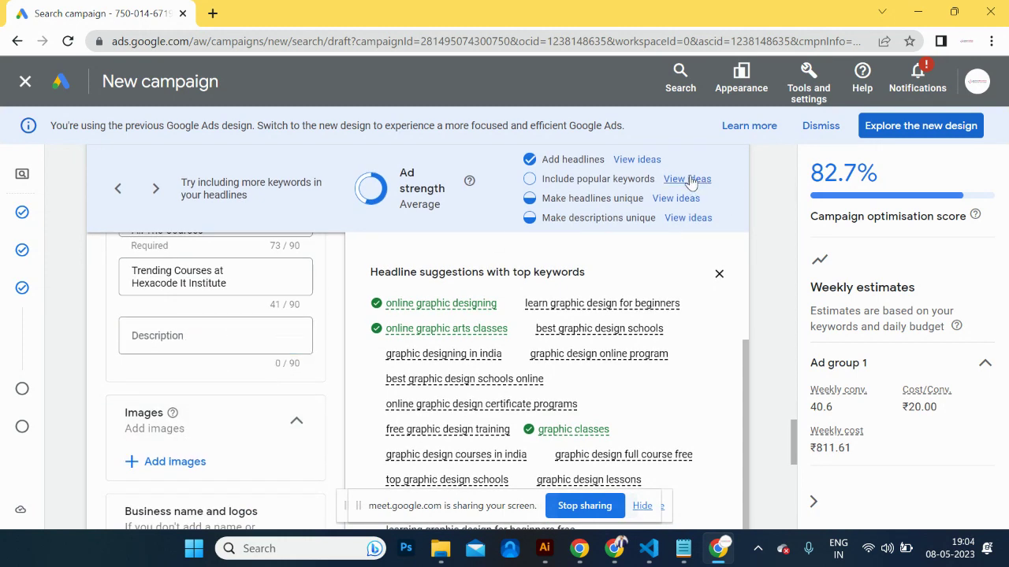
pyautogui.click(688, 218)
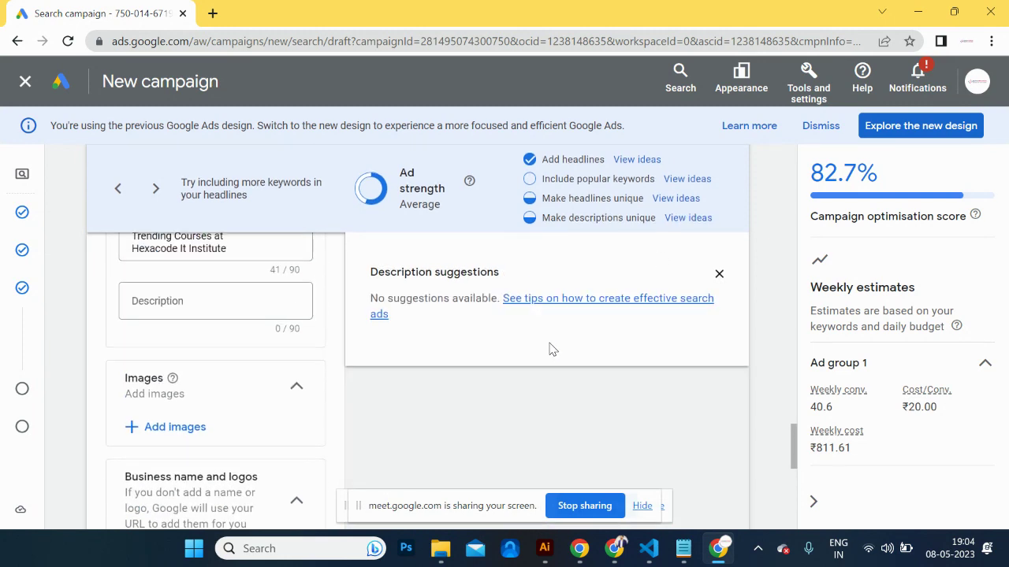
pyautogui.click(719, 276)
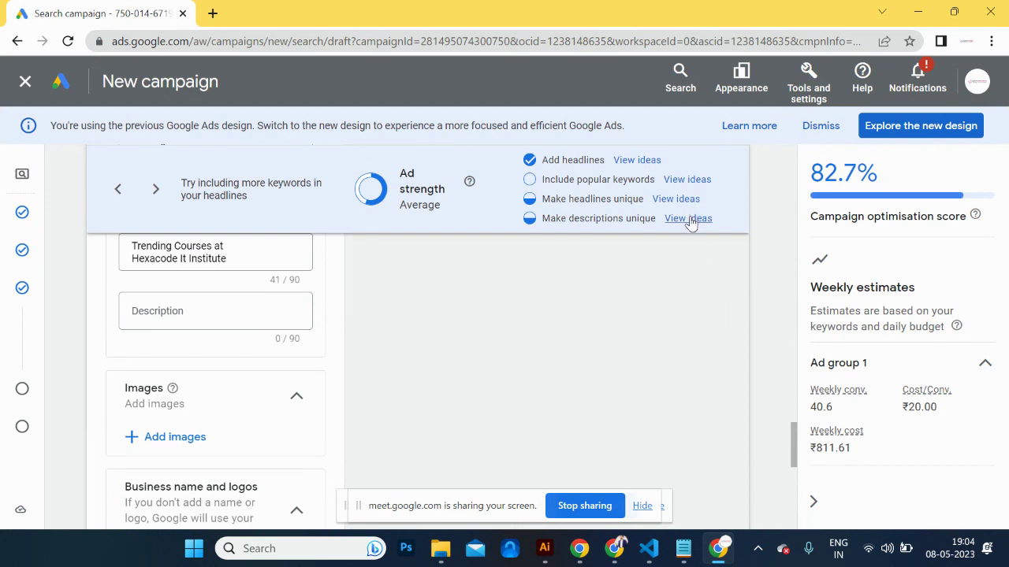
pyautogui.click(688, 219)
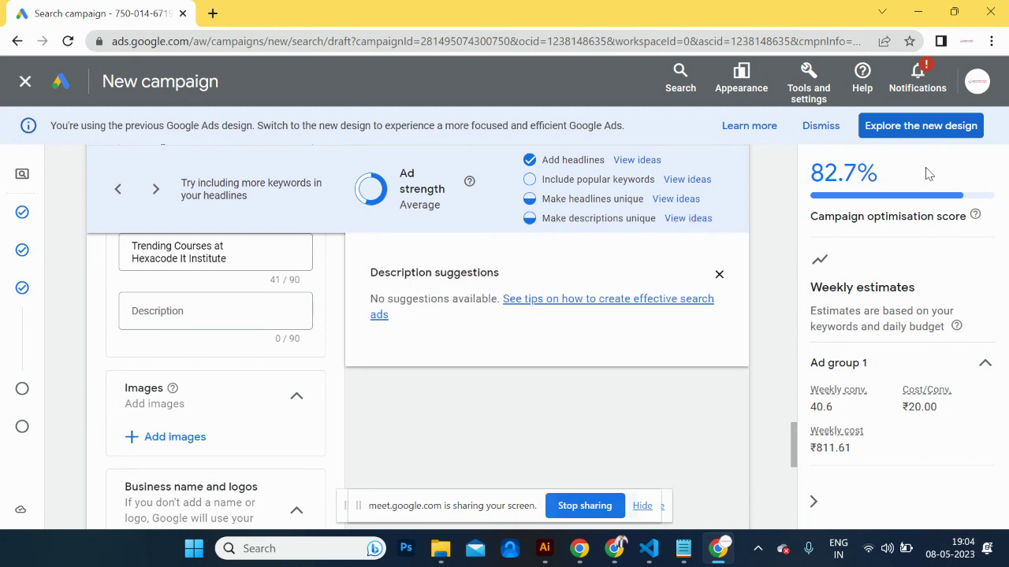
# Step: Open the tips on how to create effective search ads, close the help again and go to the end of the ad form
pyautogui.click(604, 307)
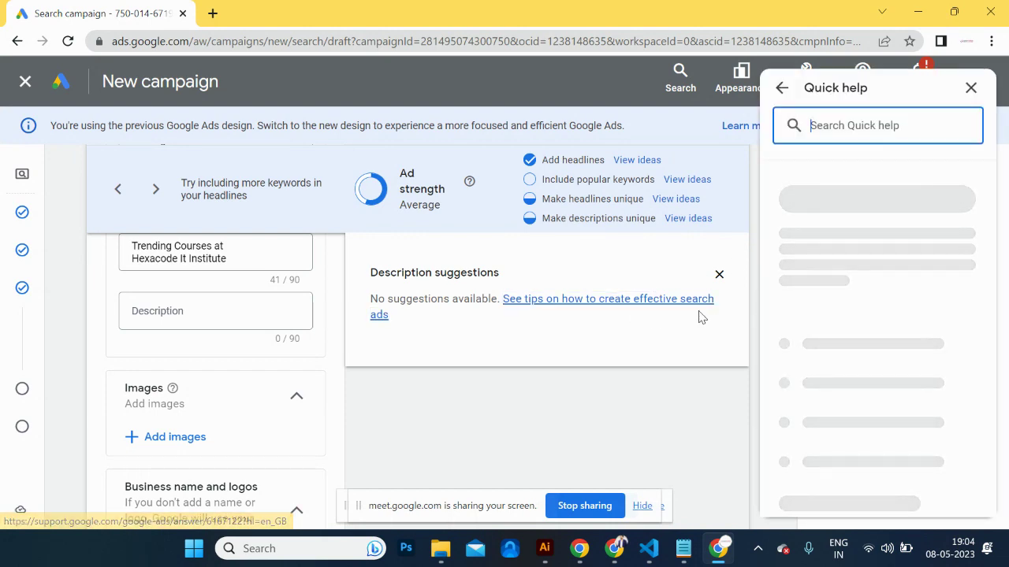
pyautogui.scroll(2, 284, 392)
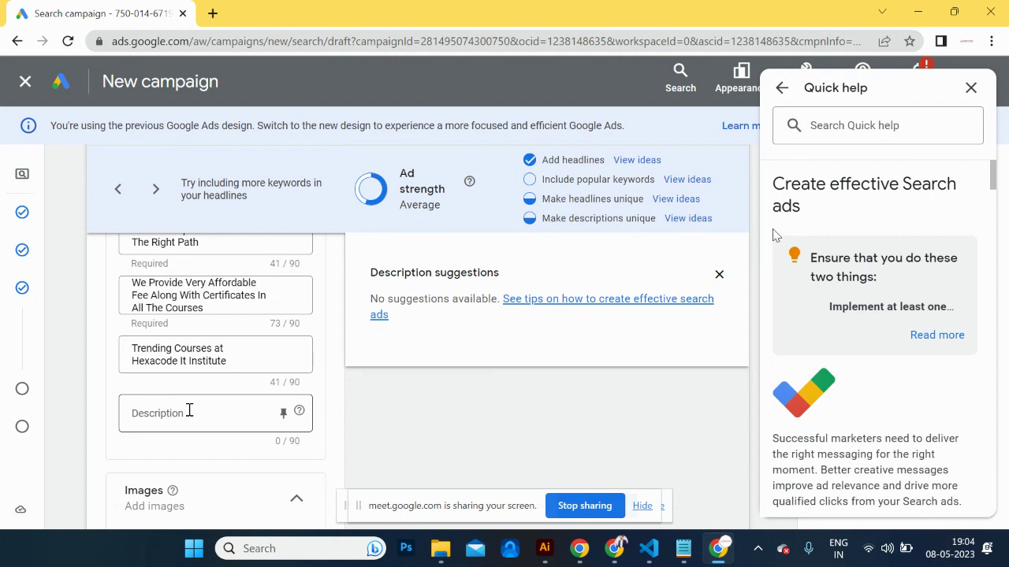
pyautogui.click(972, 87)
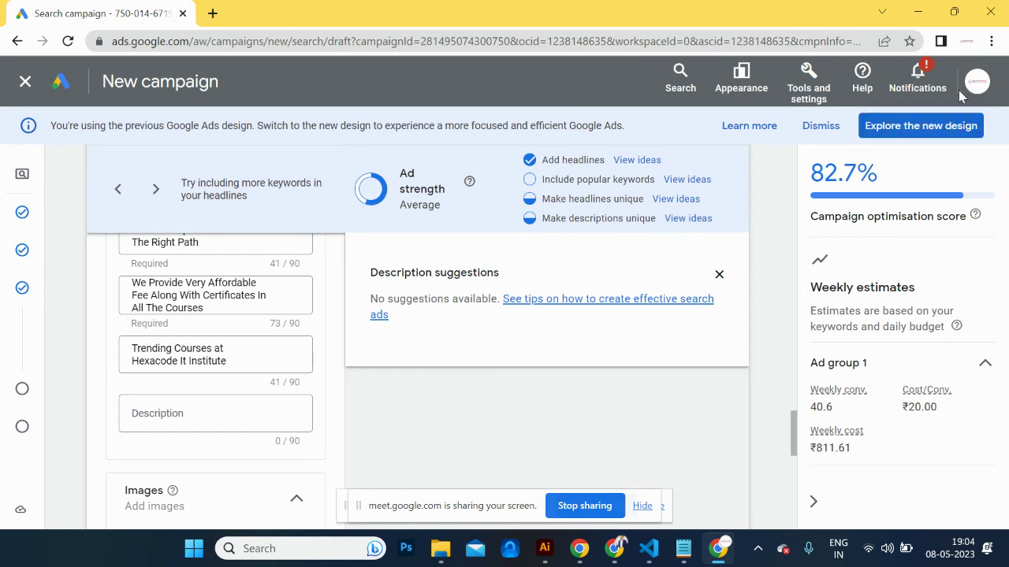
pyautogui.scroll(-6, 524, 398)
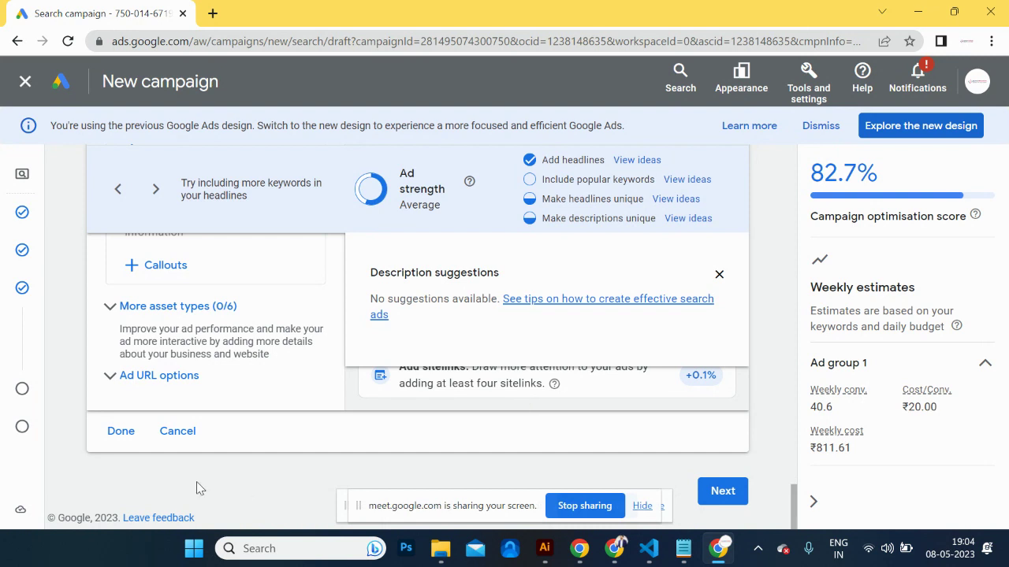
# Step: Open a new Incognito window in Chrome and search Google for "graphic design institute in noida"
pyautogui.moveTo(28, 180)
pyautogui.hotkey('ctrl', 'shift', 'n')
pyautogui.write('graphi')
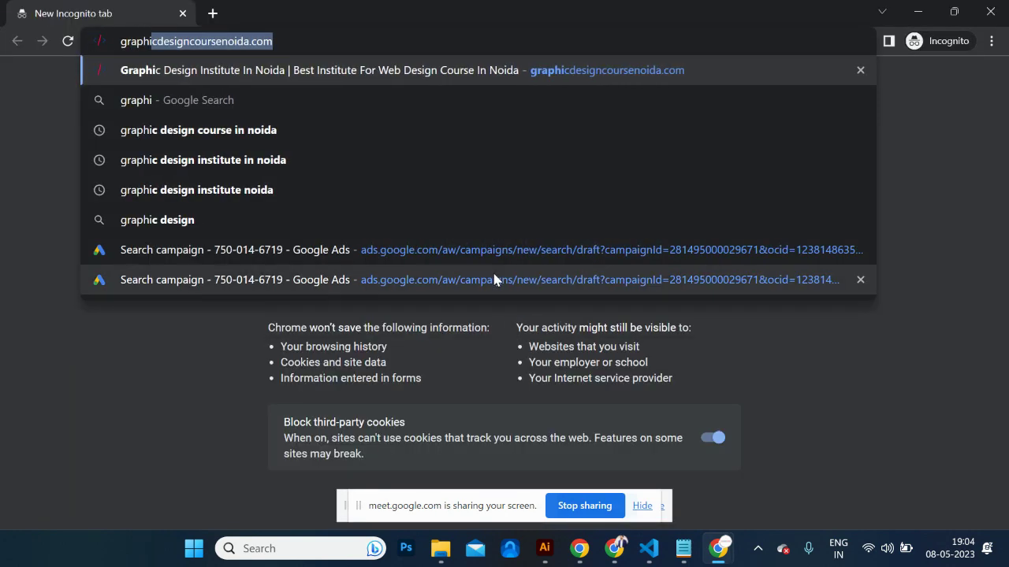
pyautogui.write('c design')
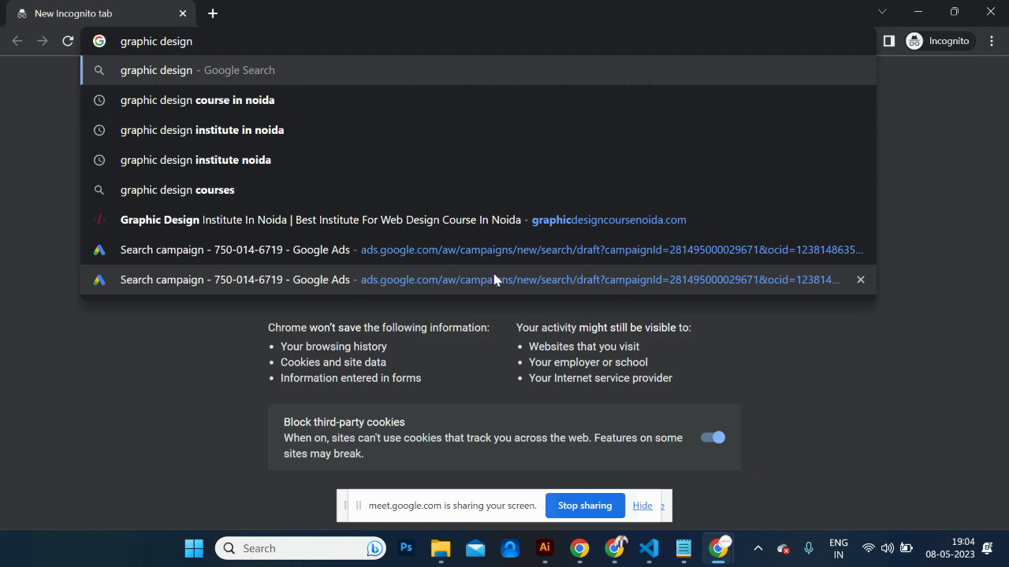
pyautogui.press('Down')
pyautogui.press('Down')
pyautogui.press('Return')
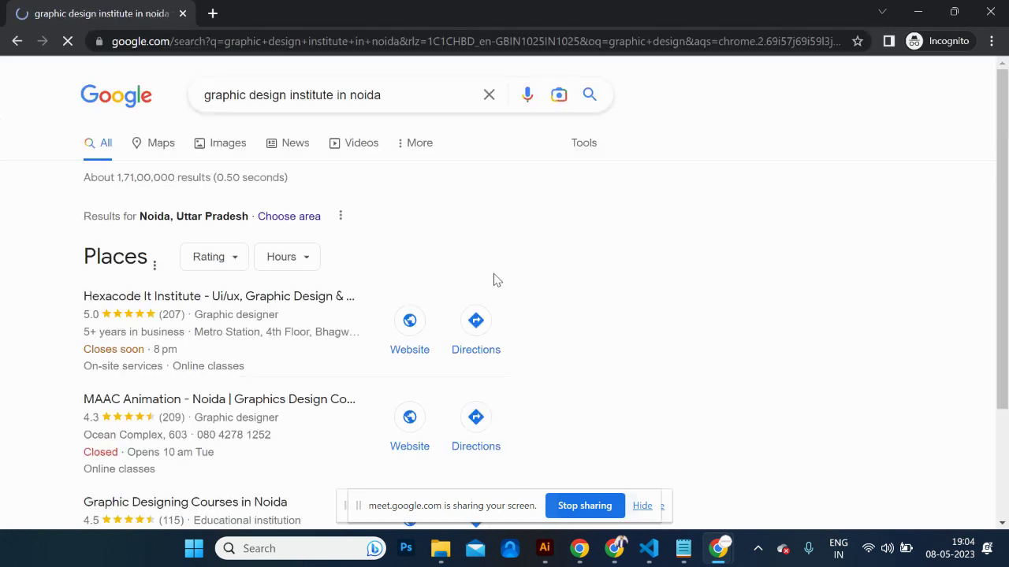
# Step: Look through the search results for the sponsored graphicdesigncoursenoida.com ad and examine its headline, description and sitelinks
pyautogui.moveTo(441, 548)
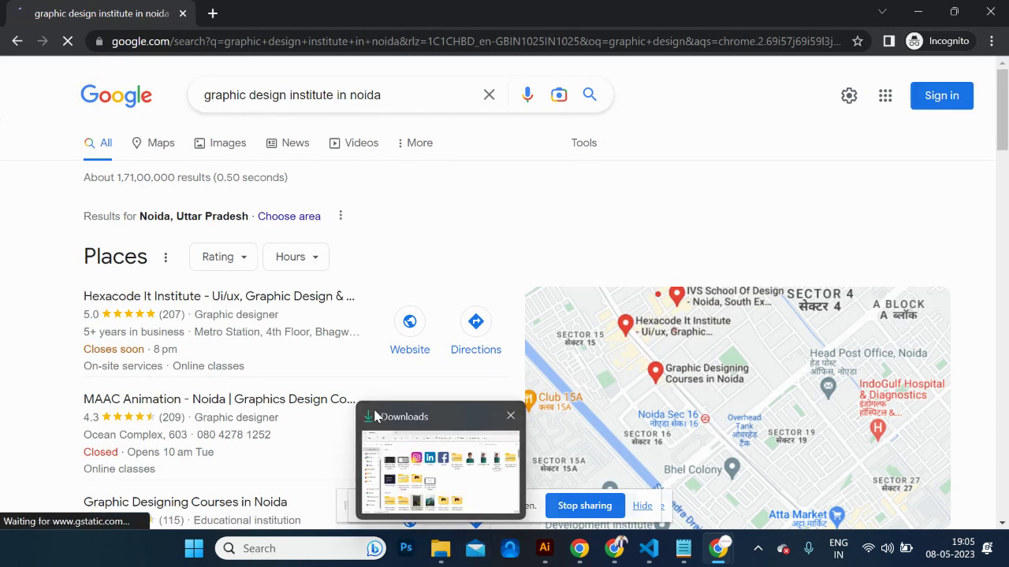
pyautogui.moveTo(376, 416)
pyautogui.scroll(-20, 432, 343)
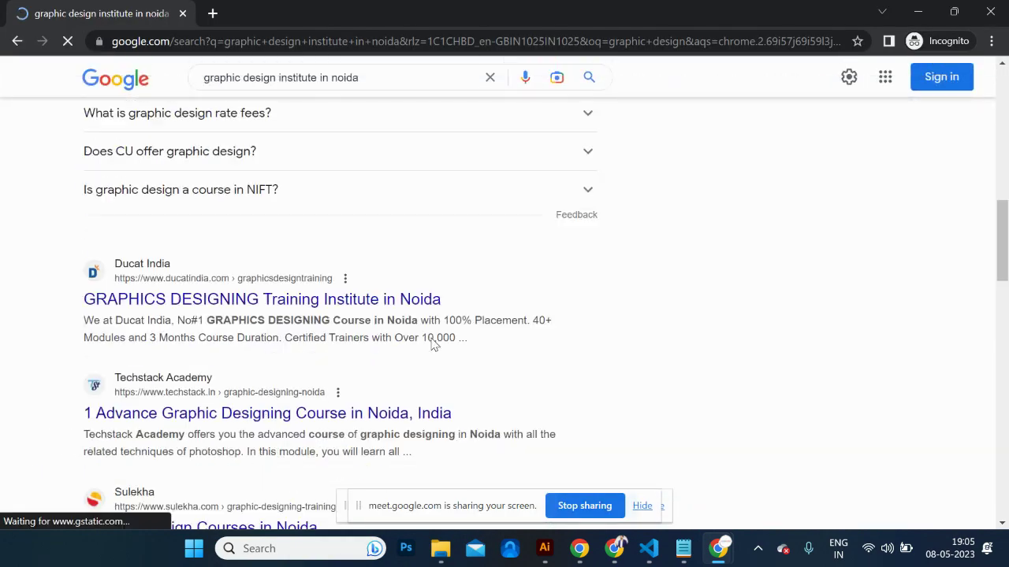
pyautogui.scroll(3, 433, 344)
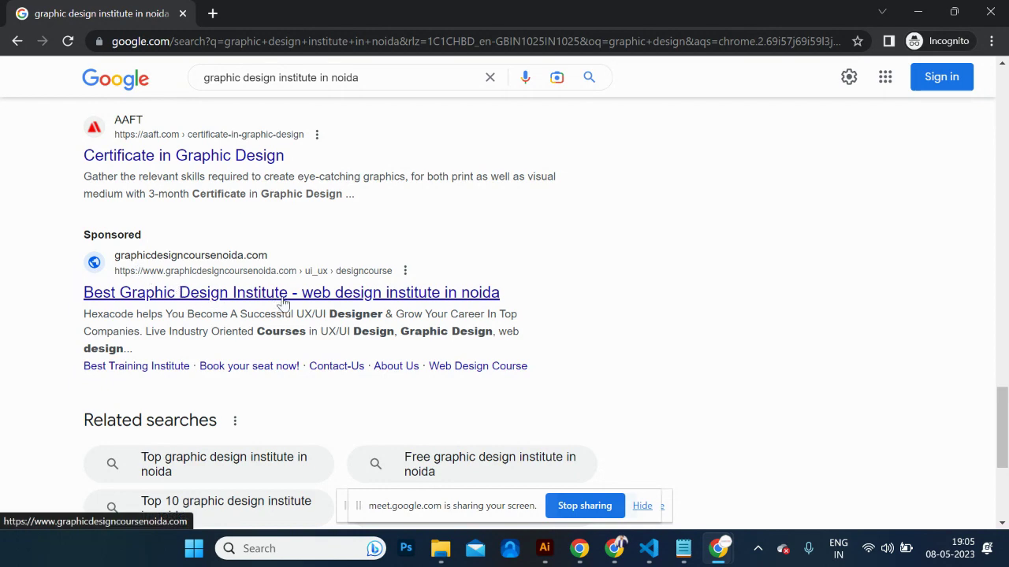
pyautogui.scroll(1, 284, 303)
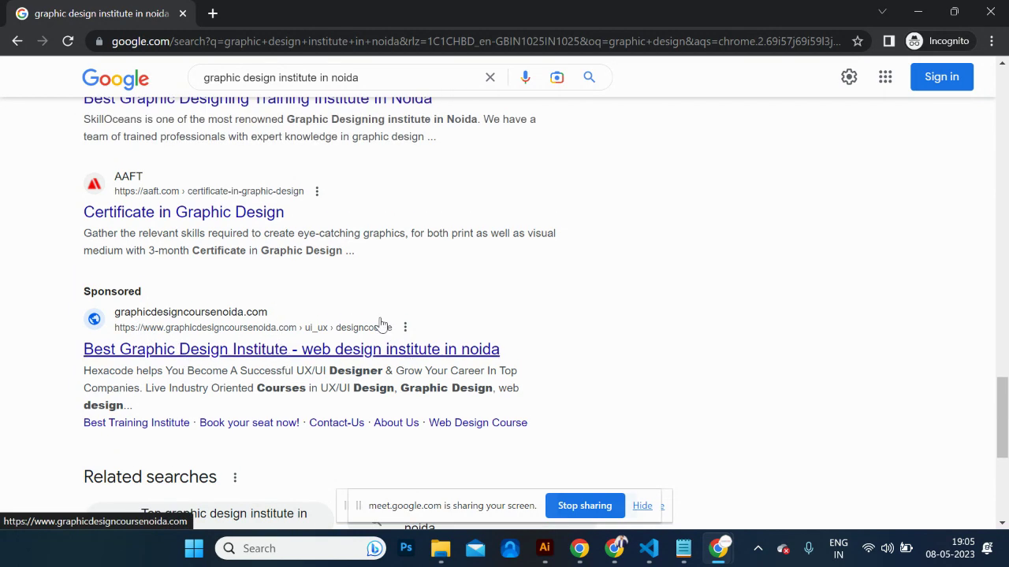
pyautogui.scroll(8, 335, 321)
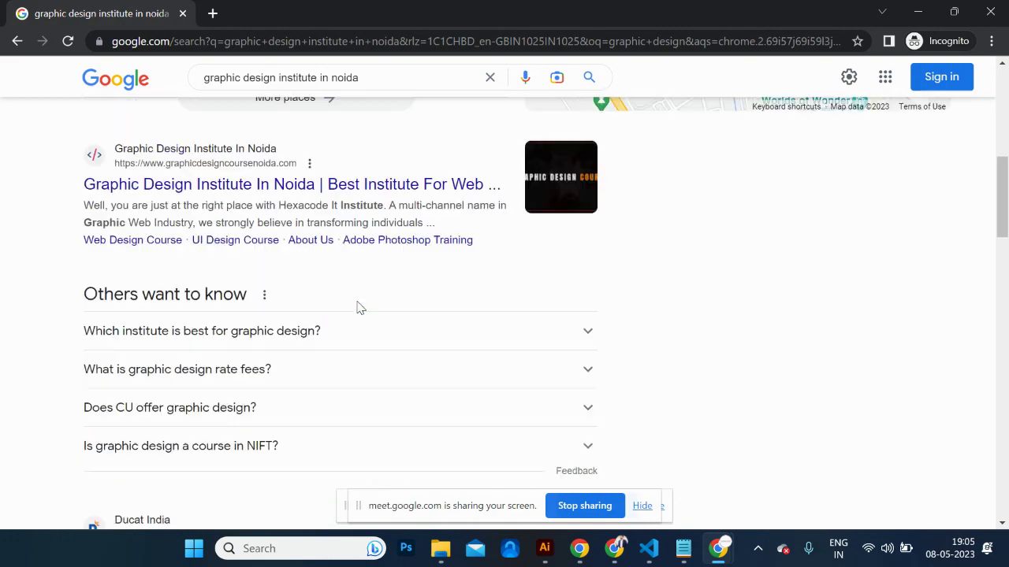
pyautogui.scroll(10, 359, 307)
# Step: Replace the Google query with "ui design institute in noida" and run the search
pyautogui.hotkey('ctrl', 'a')
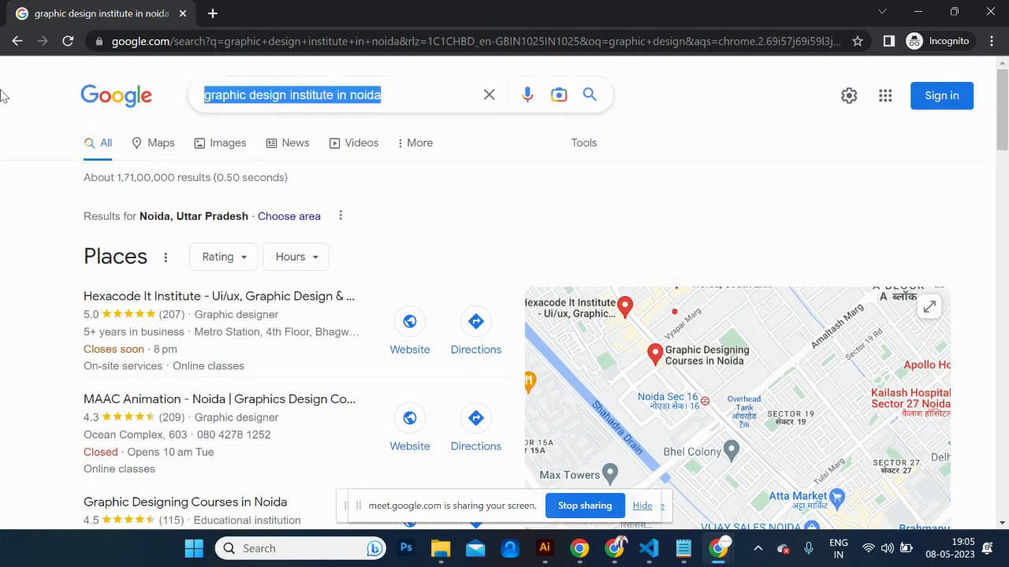
pyautogui.write('y')
pyautogui.press('BackSpace')
pyautogui.write('ui de')
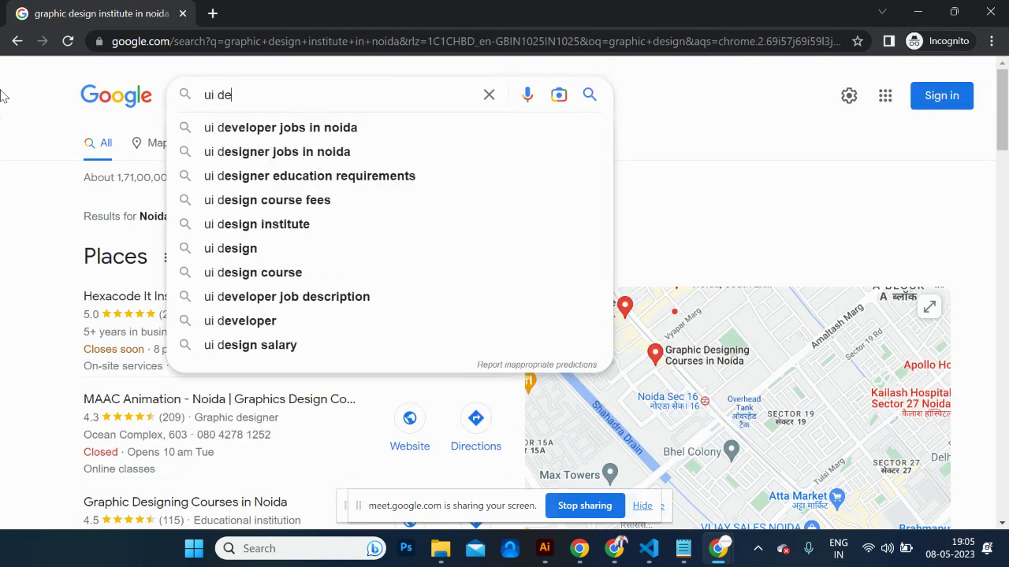
pyautogui.write('sign instit')
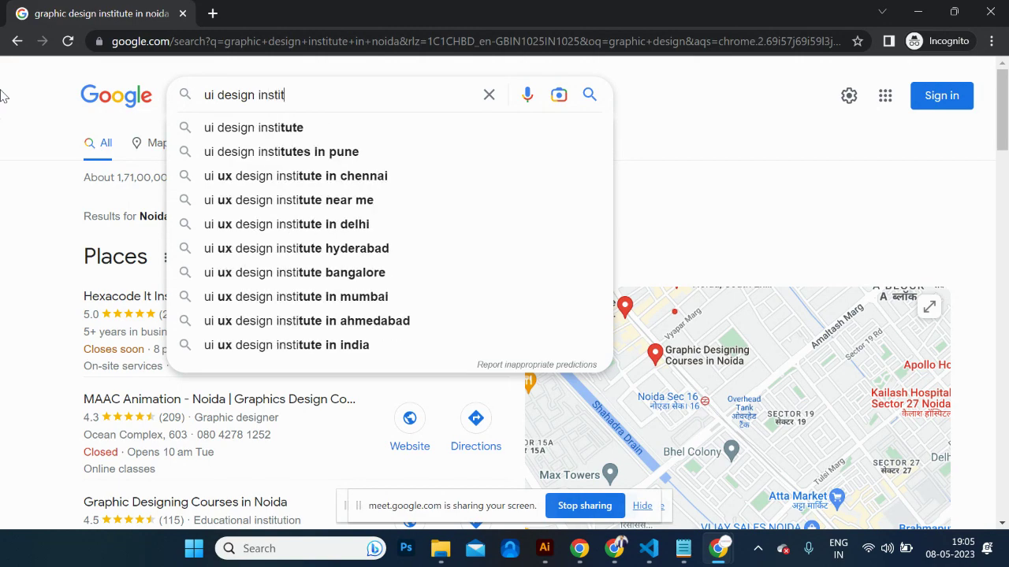
pyautogui.write('ute in noida')
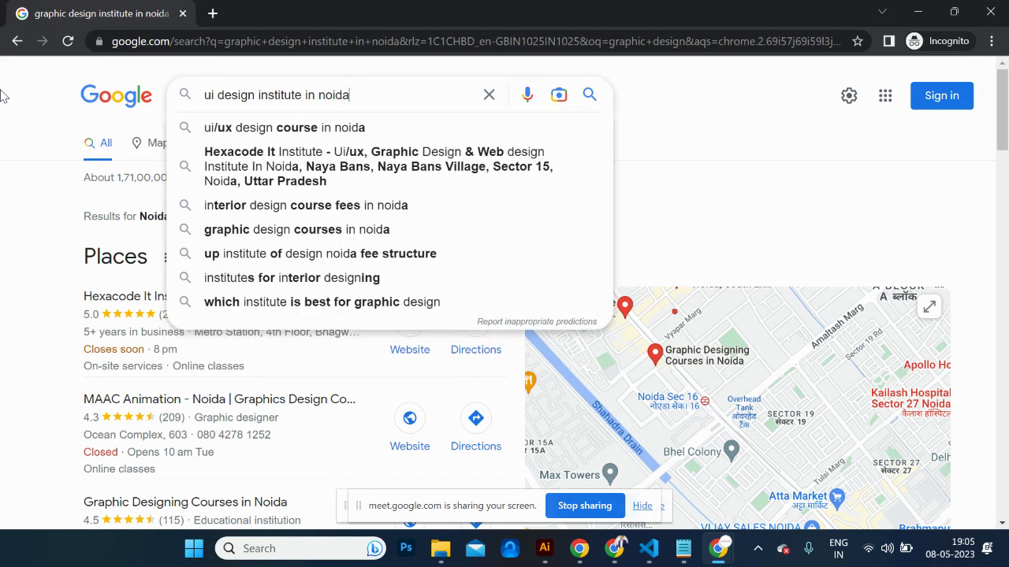
pyautogui.press('Return')
# Step: Examine the sponsored results and highlight the headline "ui/ux design course fees" in the graphicdesigncoursenoida.com ad
pyautogui.scroll(-10, 221, 323)
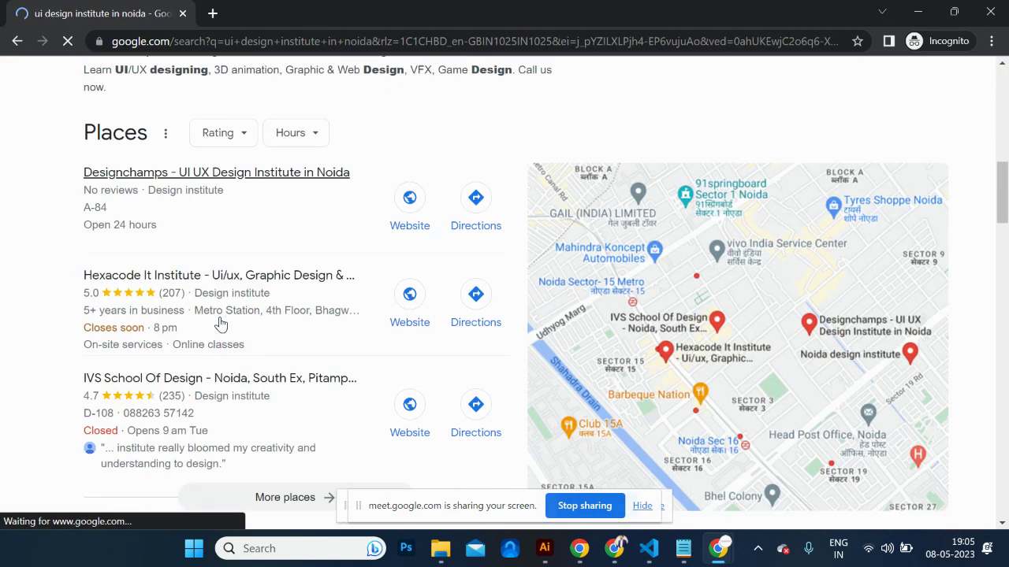
pyautogui.scroll(5, 221, 323)
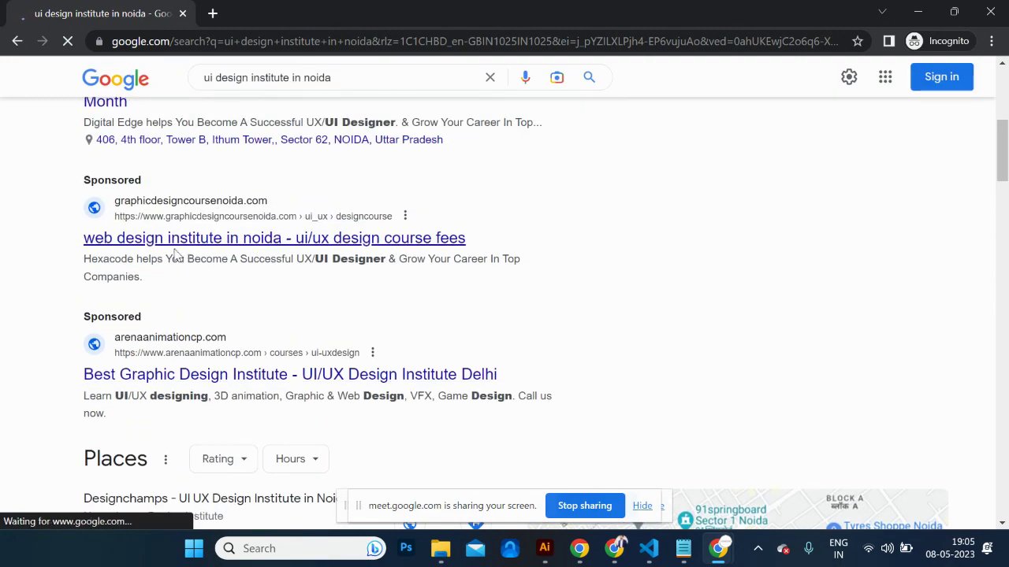
pyautogui.scroll(2, 197, 241)
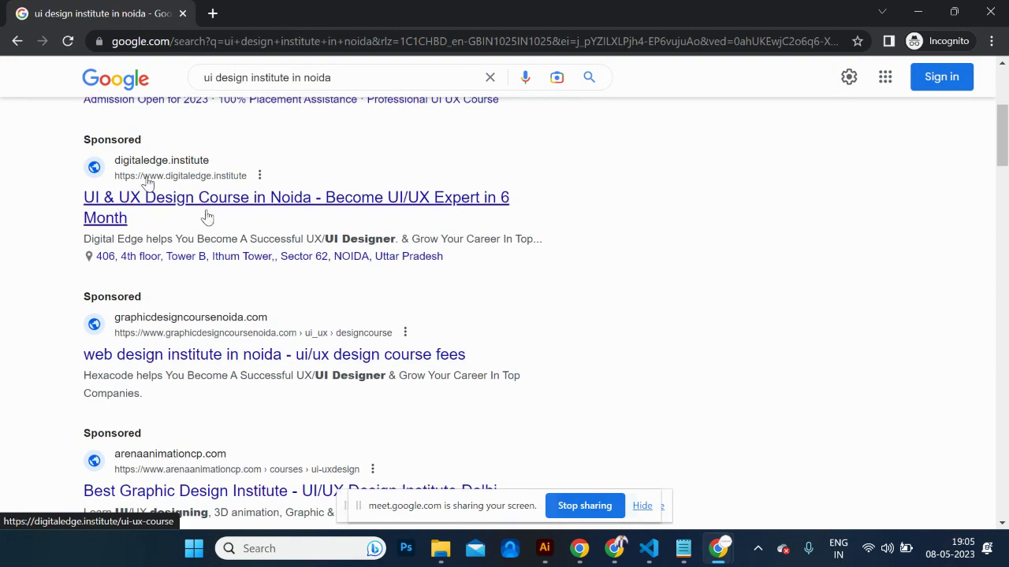
pyautogui.scroll(1, 181, 201)
pyautogui.scroll(-1, 181, 201)
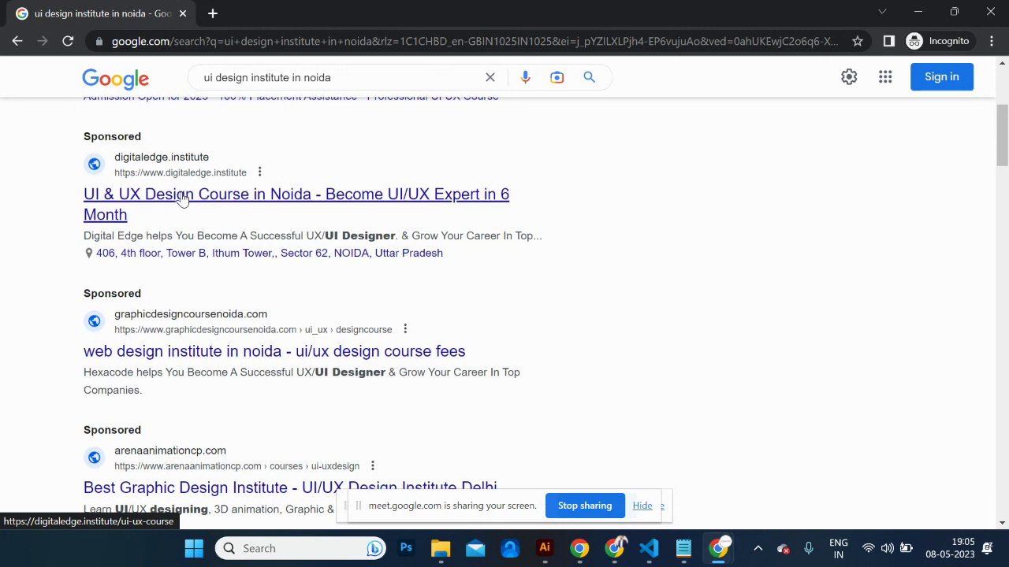
pyautogui.scroll(1, 181, 201)
pyautogui.scroll(3, 182, 200)
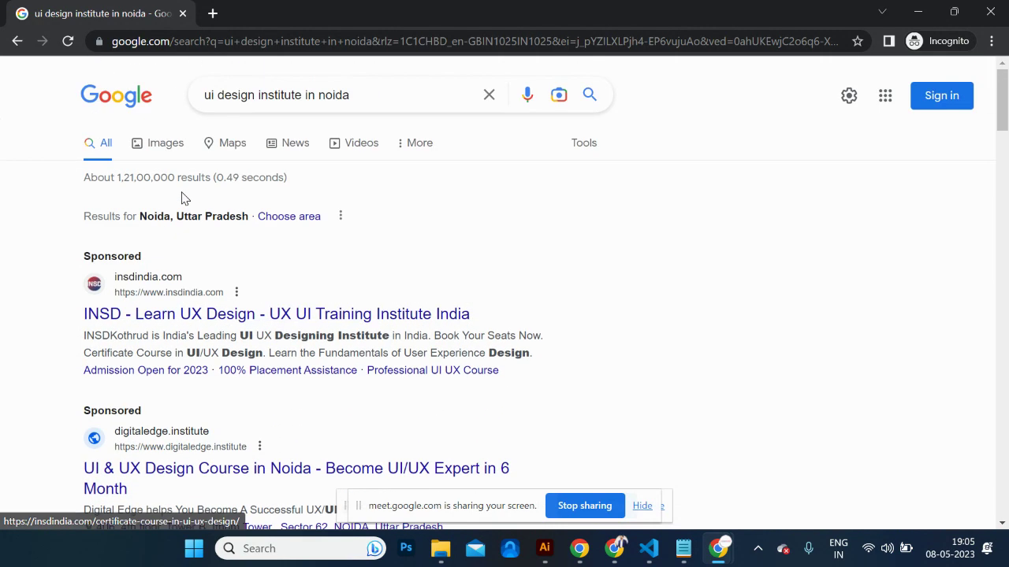
pyautogui.scroll(-2, 181, 199)
pyautogui.scroll(-3, 183, 201)
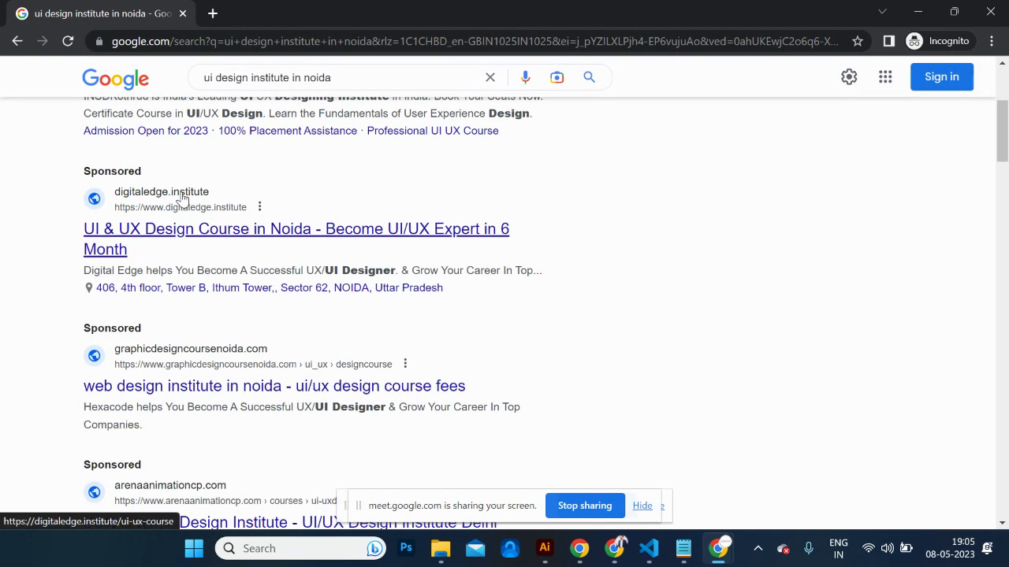
pyautogui.moveTo(78, 299); pyautogui.dragTo(335, 298)
pyautogui.moveTo(503, 301); pyautogui.dragTo(328, 305)
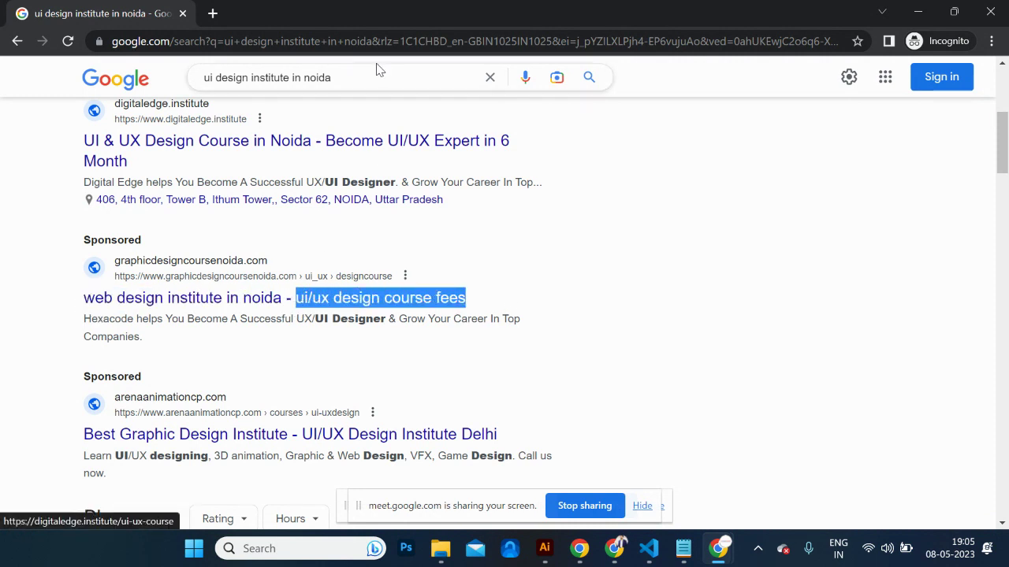
# Step: Search Google for "ui/ux design course fees" and look through the sponsored and organic results on the page
pyautogui.moveTo(356, 79); pyautogui.dragTo(16, 86)
pyautogui.write('ui/ux design course fees')
pyautogui.press('Return')
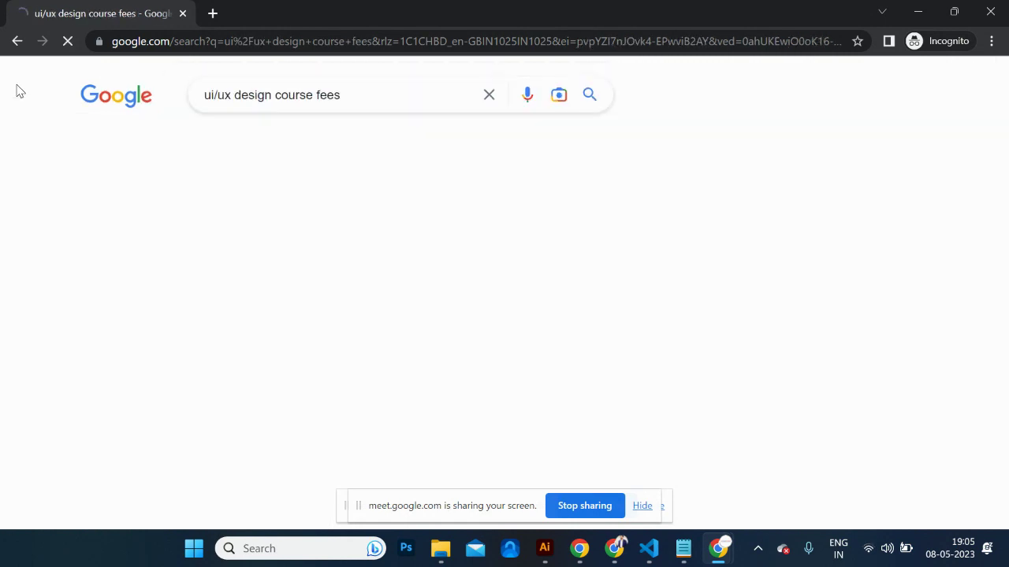
pyautogui.scroll(-3, 232, 349)
pyautogui.scroll(-2, 232, 349)
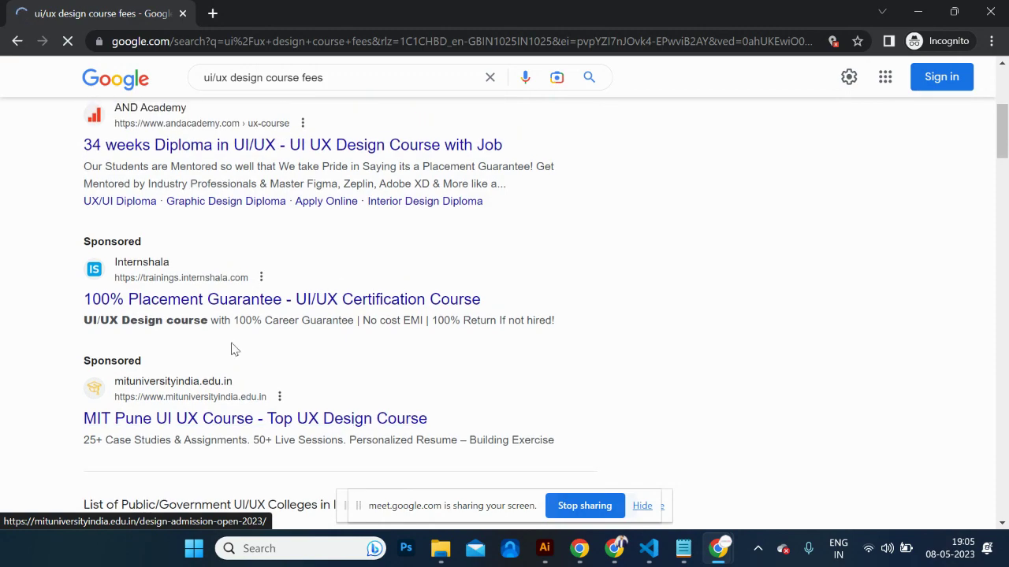
pyautogui.scroll(-6, 232, 349)
pyautogui.scroll(-8, 232, 349)
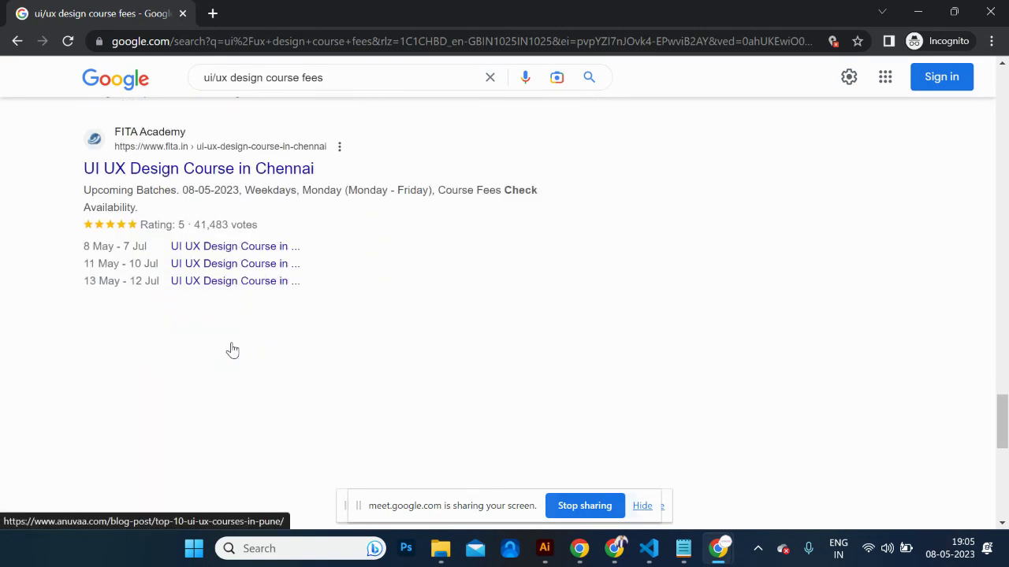
pyautogui.scroll(5, 233, 349)
pyautogui.scroll(-7, 233, 349)
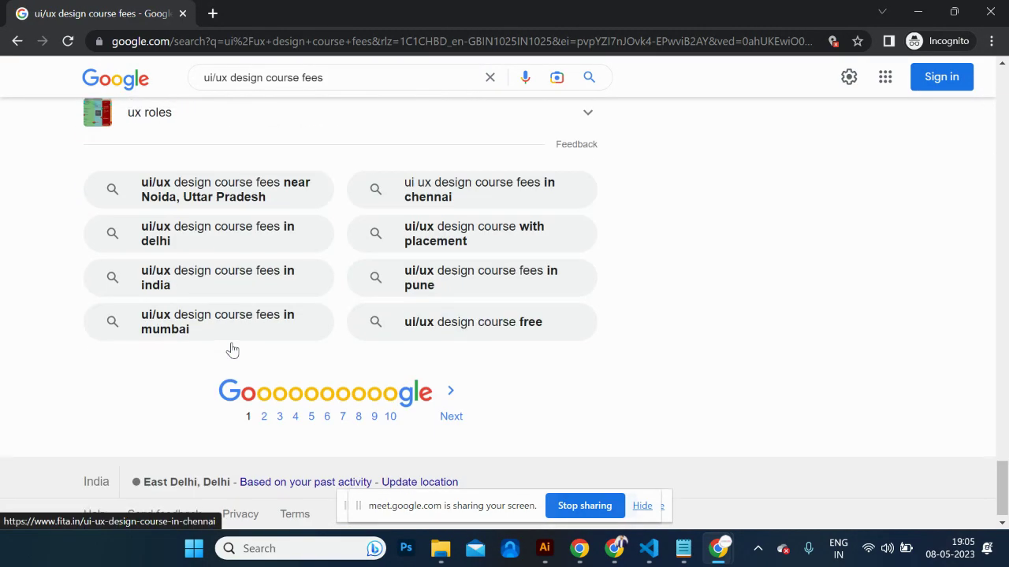
# Step: Extend the Google query to "ui/ux design course fees in noida" and run the search
pyautogui.scroll(4, 233, 349)
pyautogui.scroll(10, 233, 349)
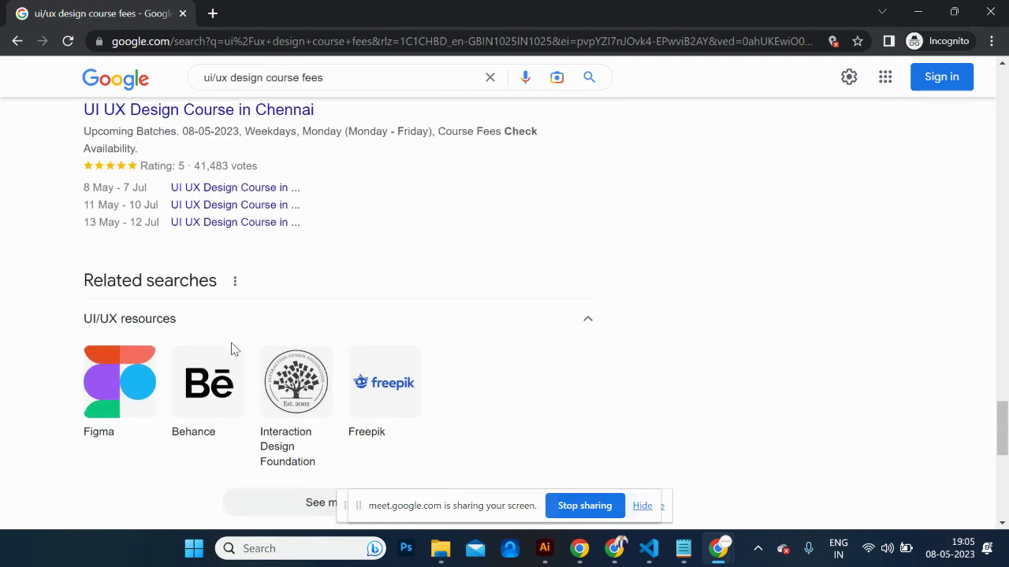
pyautogui.scroll(10, 232, 343)
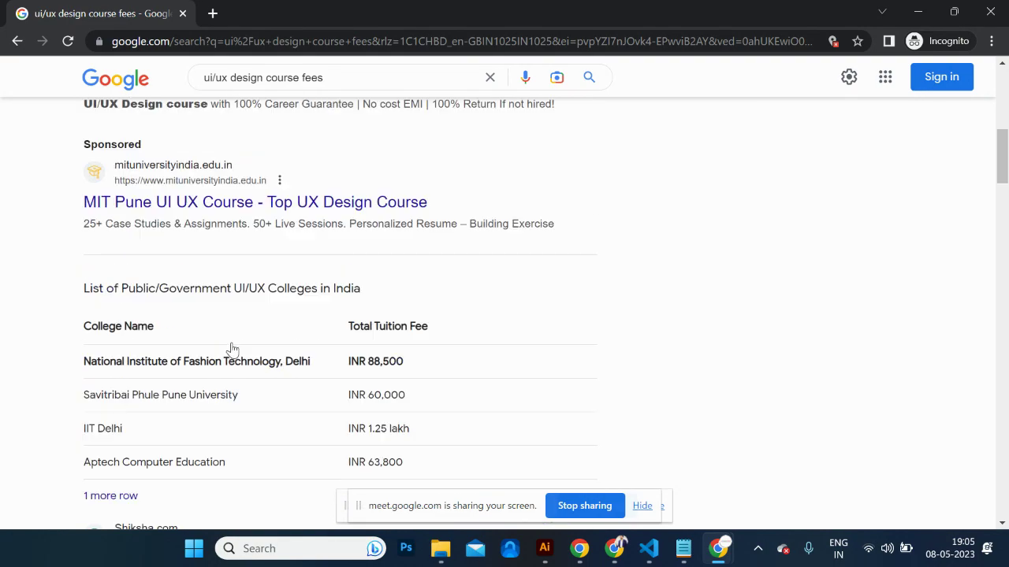
pyautogui.write('in')
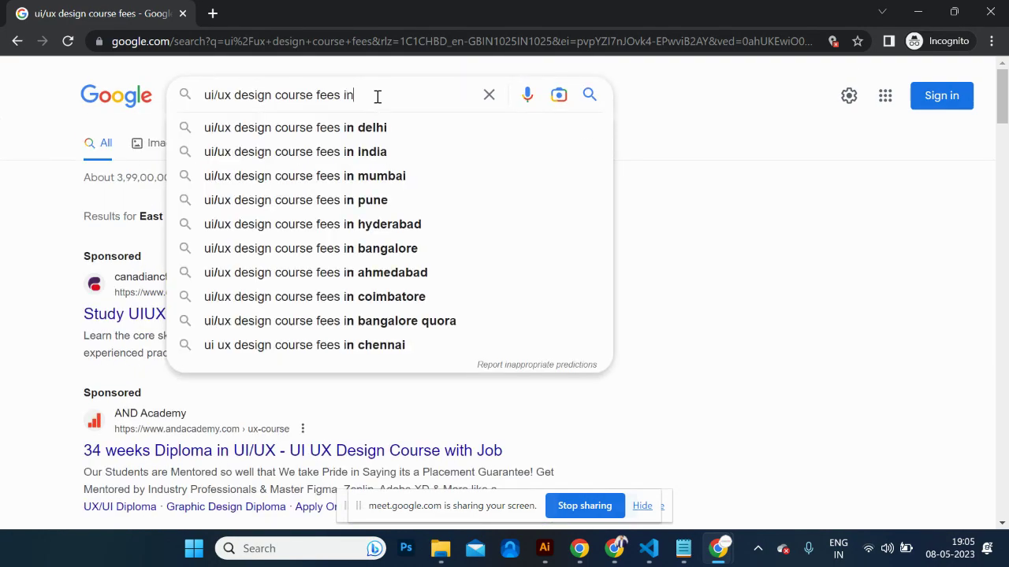
pyautogui.write(' noida')
pyautogui.press('Return')
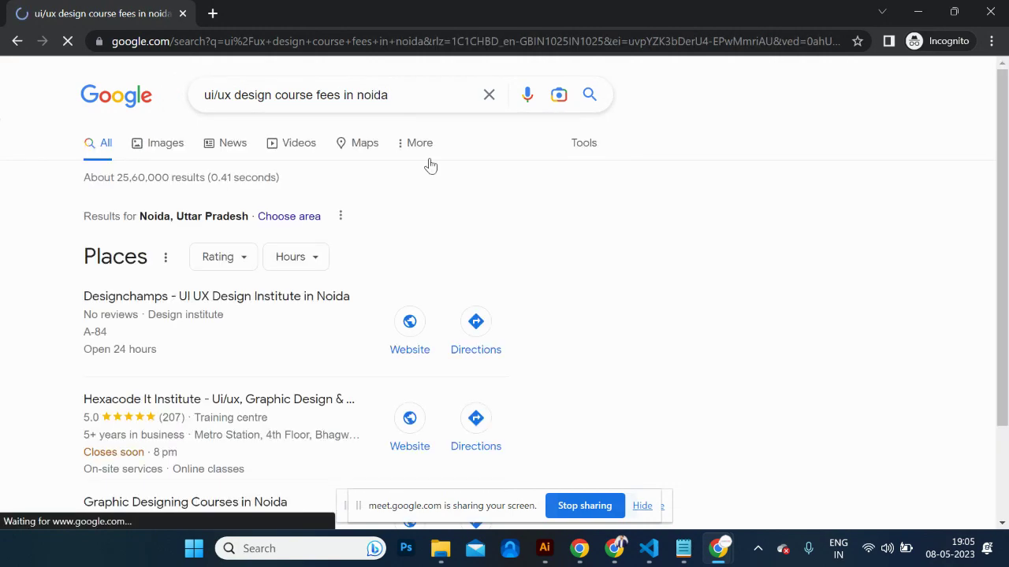
# Step: Examine the Noida course fees results page for sponsored ads among the places, organic listings and related searches
pyautogui.scroll(-1, 401, 333)
pyautogui.scroll(-15, 400, 333)
pyautogui.scroll(4, 401, 333)
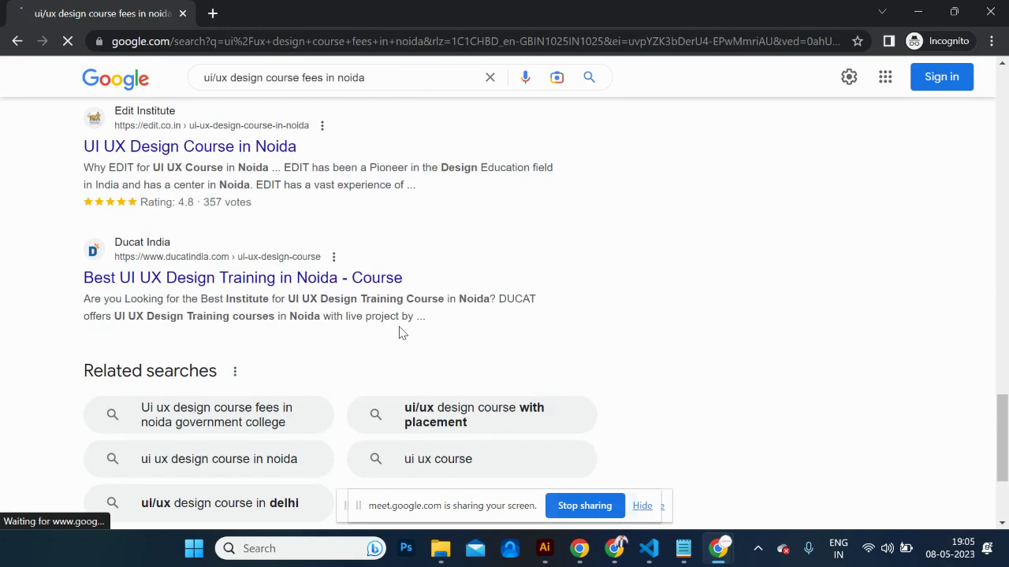
pyautogui.scroll(13, 400, 332)
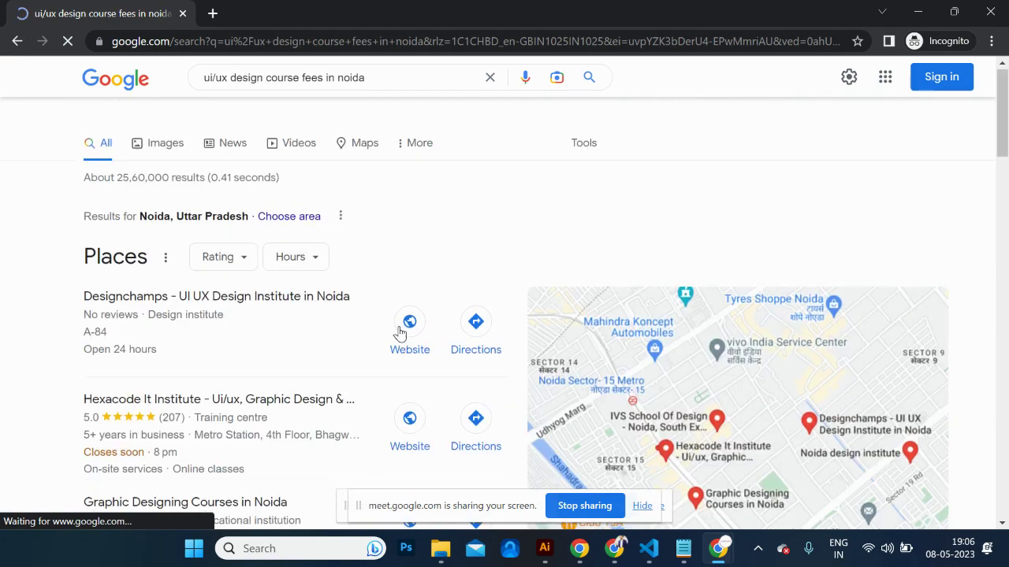
pyautogui.scroll(-2, 400, 332)
pyautogui.scroll(-2, 400, 332)
pyautogui.scroll(4, 401, 333)
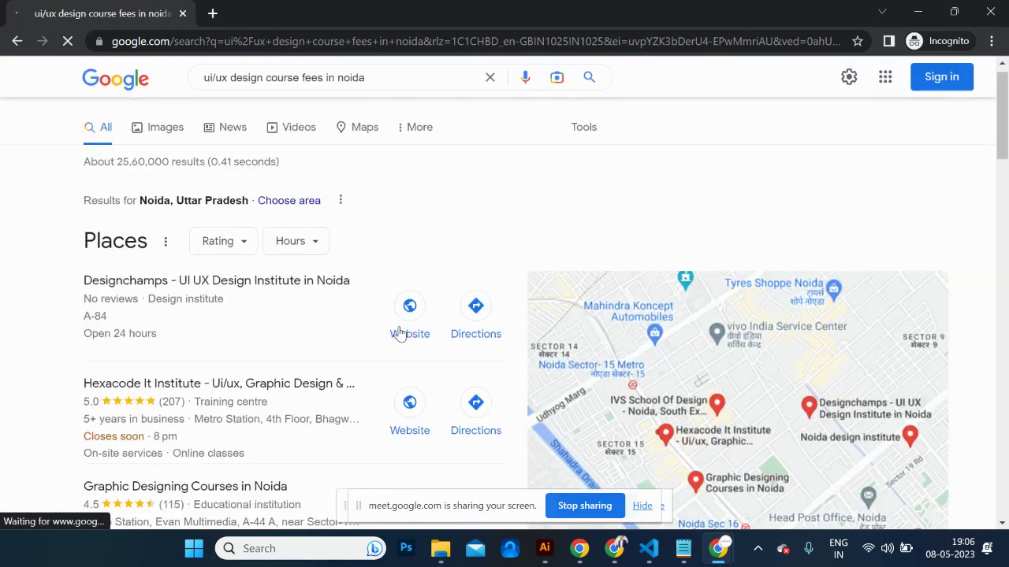
pyautogui.scroll(-5, 400, 333)
pyautogui.scroll(-6, 400, 333)
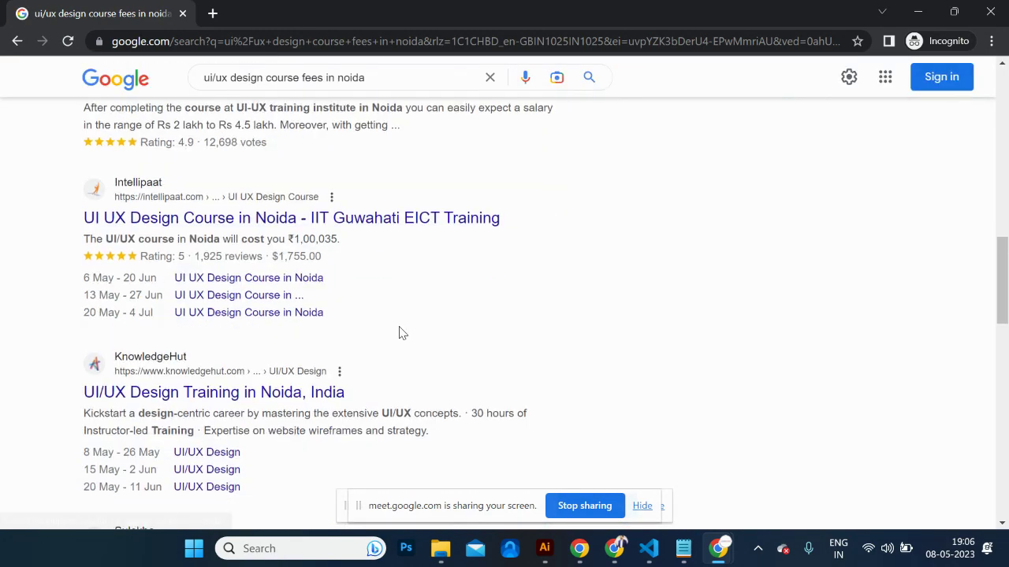
pyautogui.scroll(8, 400, 332)
pyautogui.scroll(3, 400, 333)
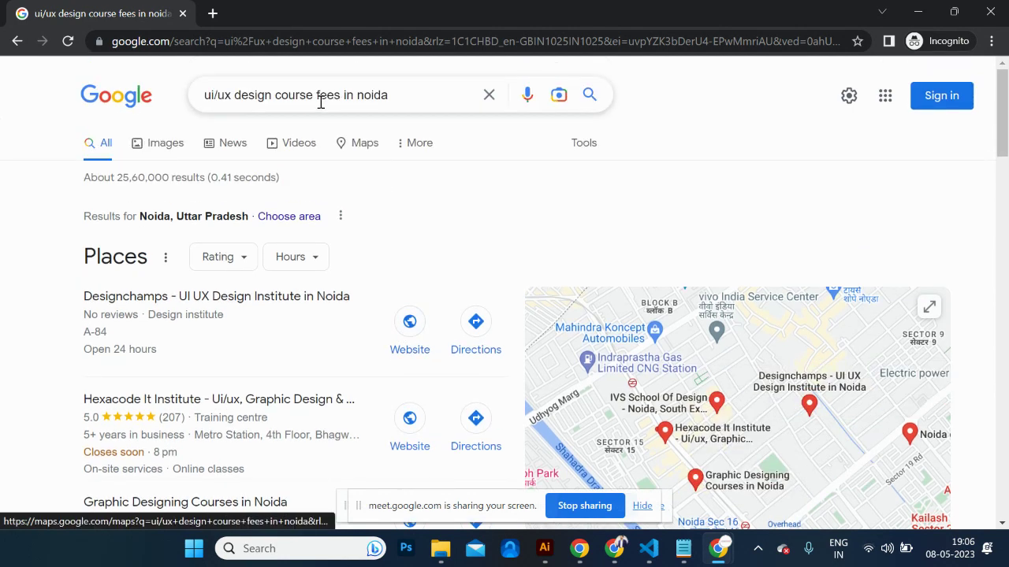